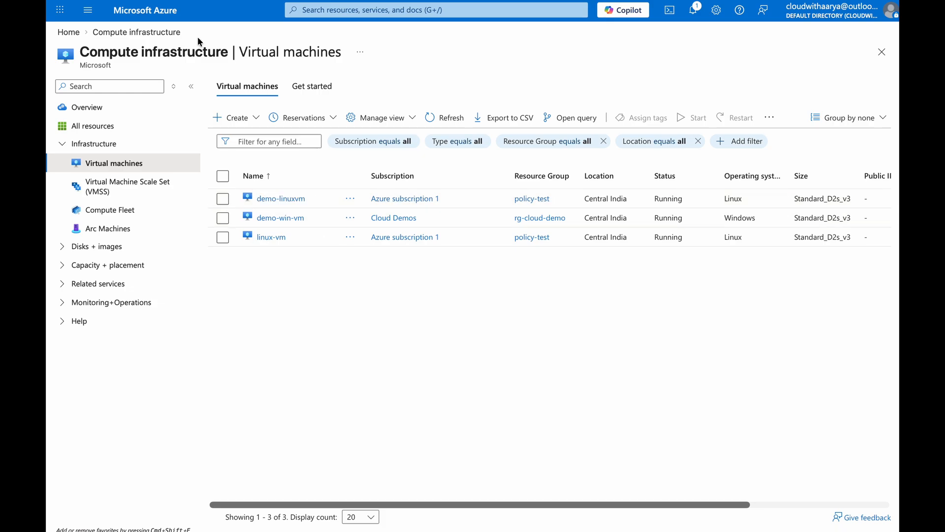
# Open the data sources of the policy-demo data collection rule
pyautogui.click(158, 11)
pyautogui.click(315, 85)
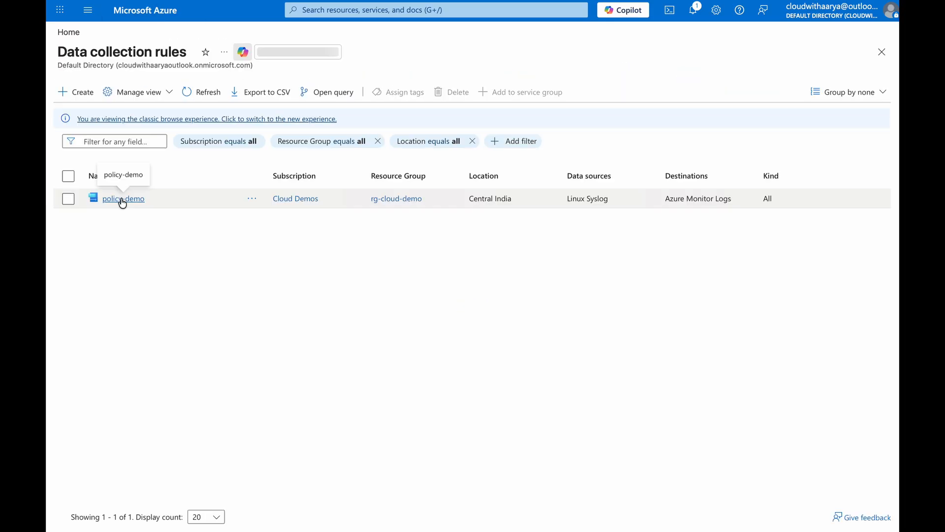
pyautogui.click(122, 198)
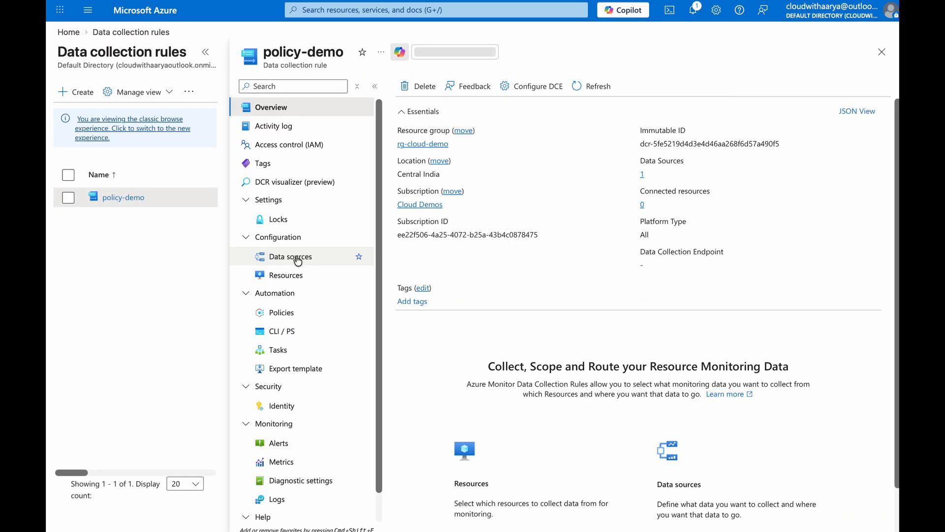
pyautogui.click(297, 261)
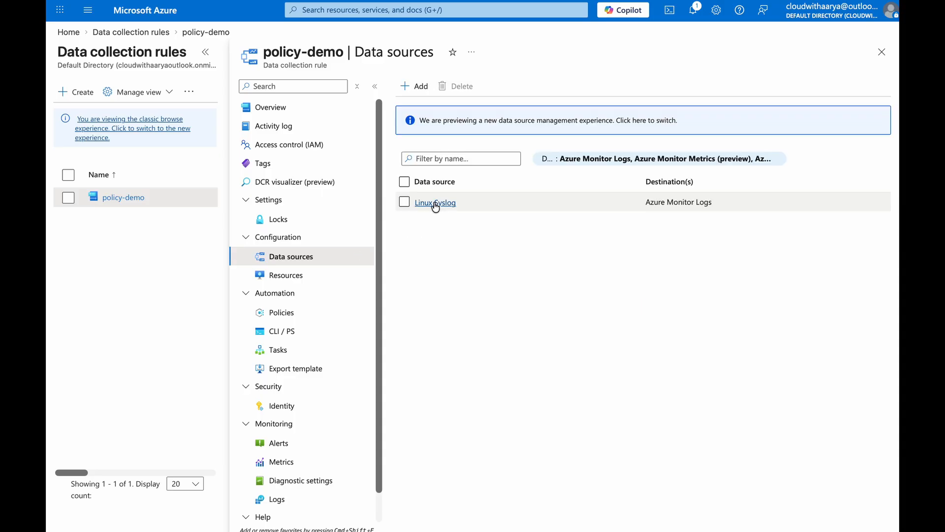
# Start a new Windows Event Logs data source collecting the System levels Critical, Error, Warning, Information and Verbose
pyautogui.click(413, 86)
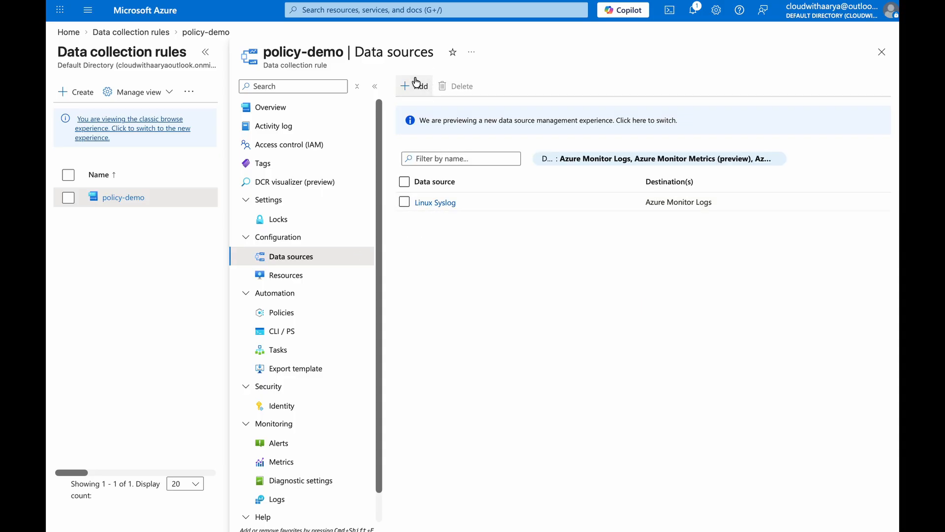
pyautogui.click(531, 128)
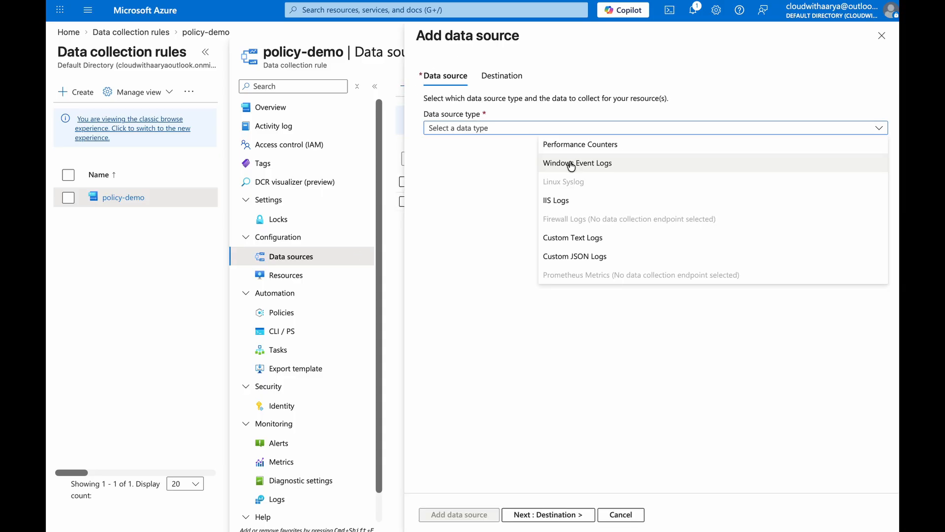
pyautogui.click(571, 164)
pyautogui.click(429, 404)
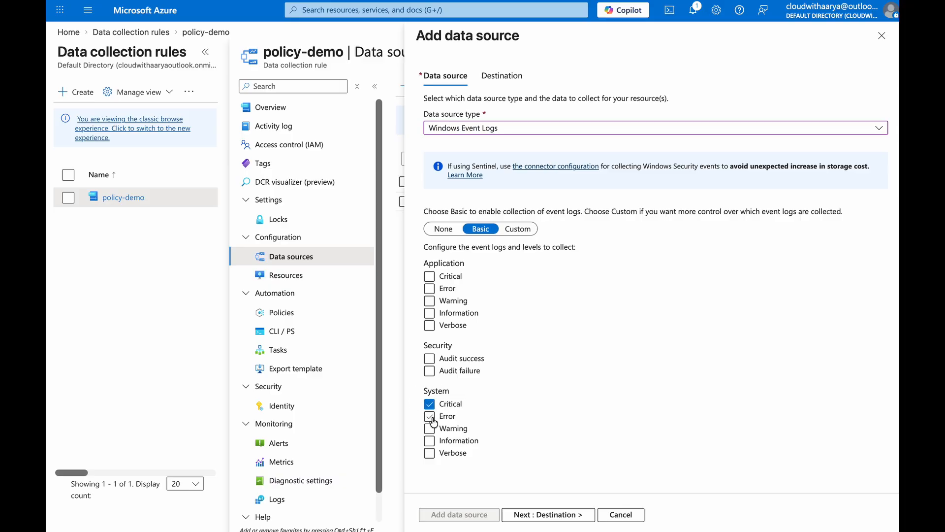
pyautogui.click(430, 417)
pyautogui.click(429, 428)
pyautogui.click(429, 441)
pyautogui.click(429, 453)
# Send the event logs to Azure Monitor Logs in the policy-demo-laws workspace of Cloud Demos and add the data source
pyautogui.click(541, 514)
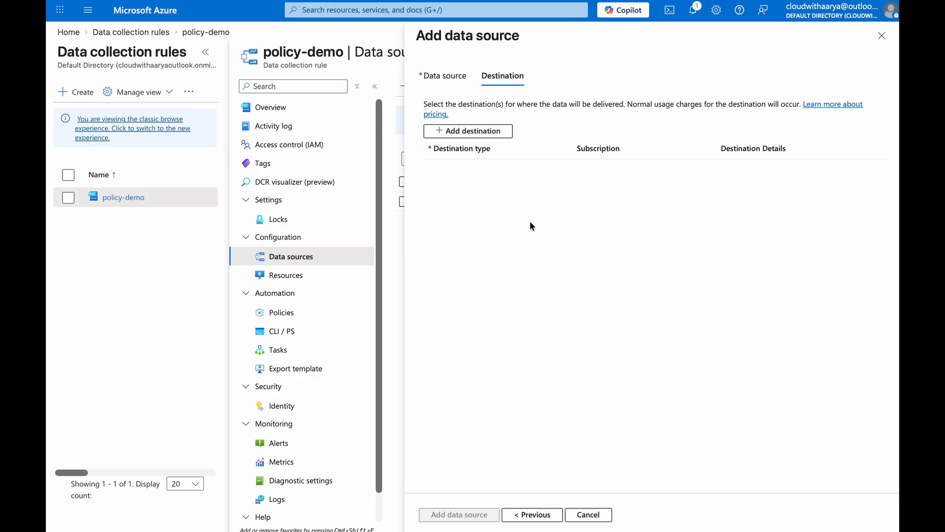
pyautogui.click(510, 169)
pyautogui.click(525, 188)
pyautogui.click(735, 170)
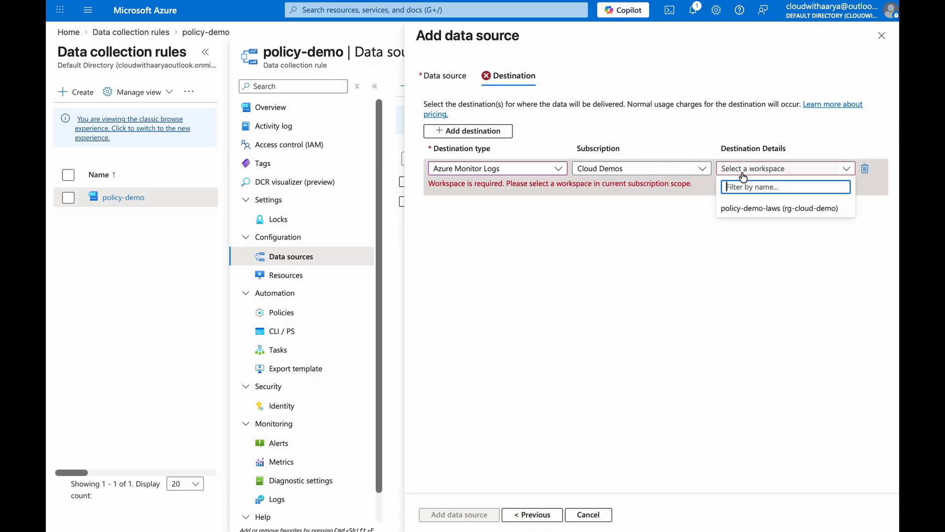
pyautogui.click(738, 208)
pyautogui.click(459, 515)
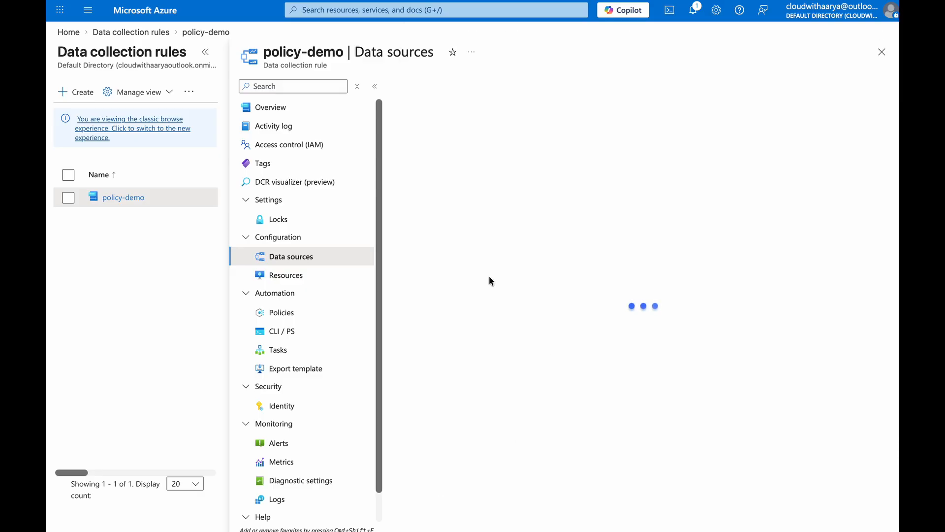
# Open the overview of the policy-demo-laws Log Analytics workspace
pyautogui.click(206, 54)
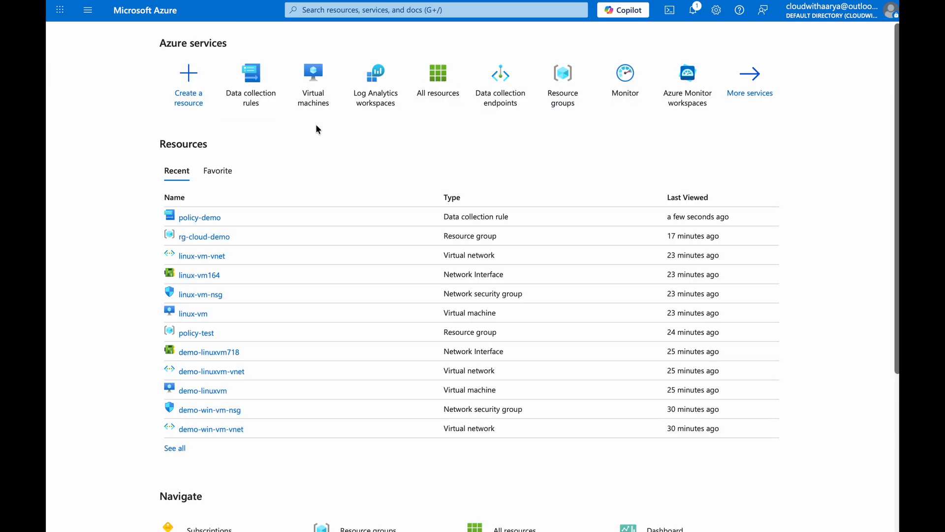
pyautogui.click(379, 101)
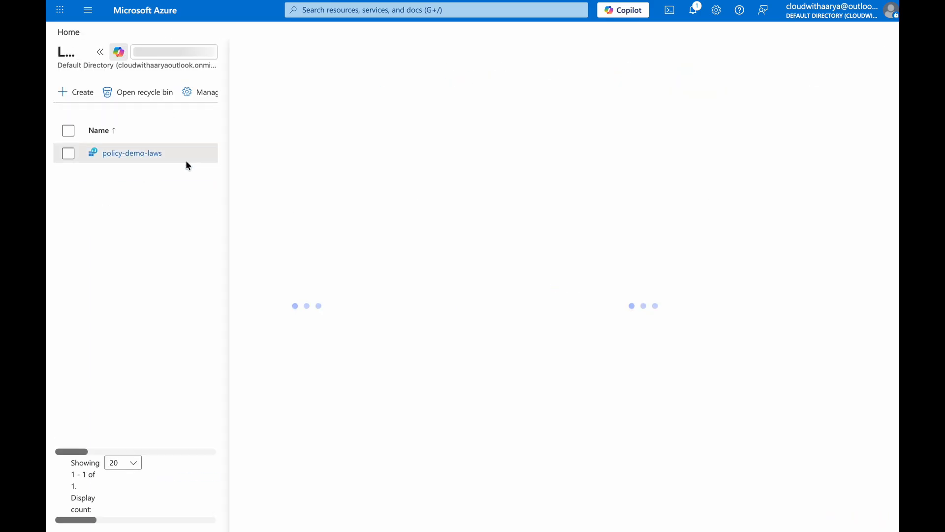
pyautogui.click(185, 158)
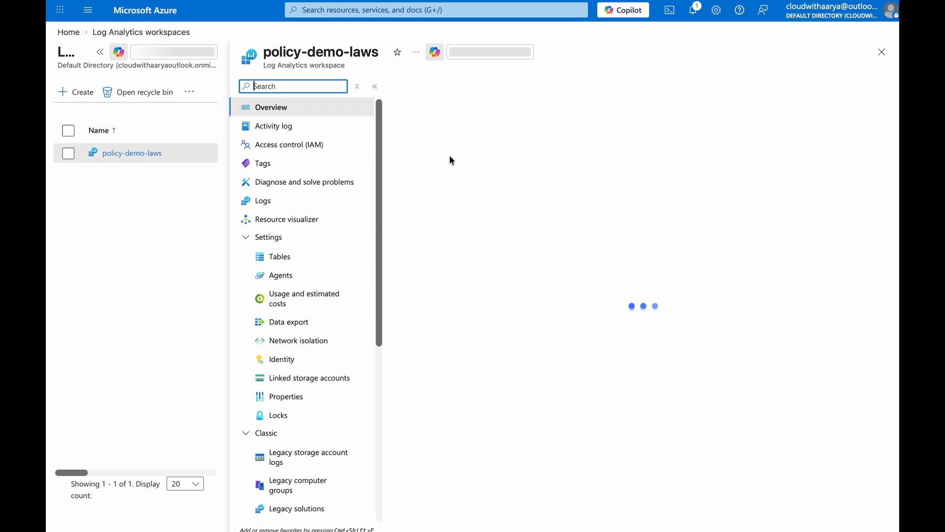
# Search the portal for "policy" and open the Policy service
pyautogui.click(128, 13)
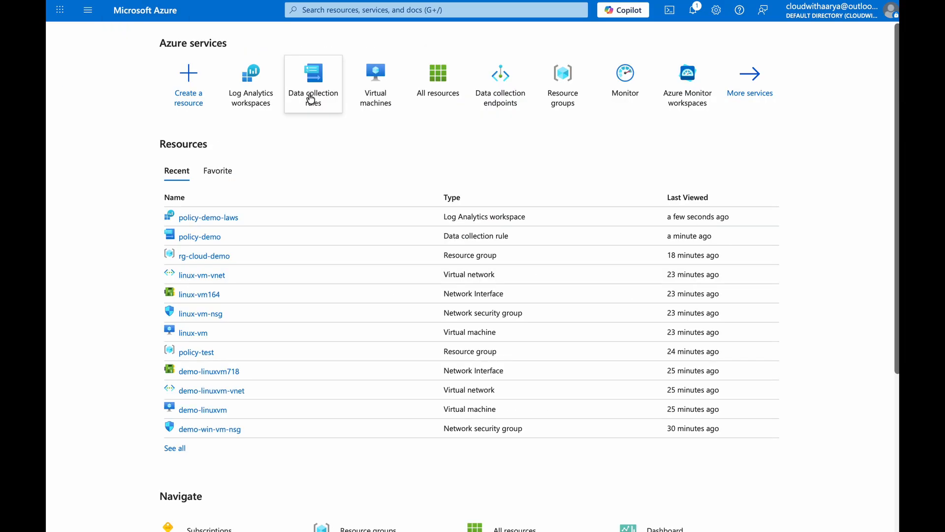
pyautogui.click(400, 14)
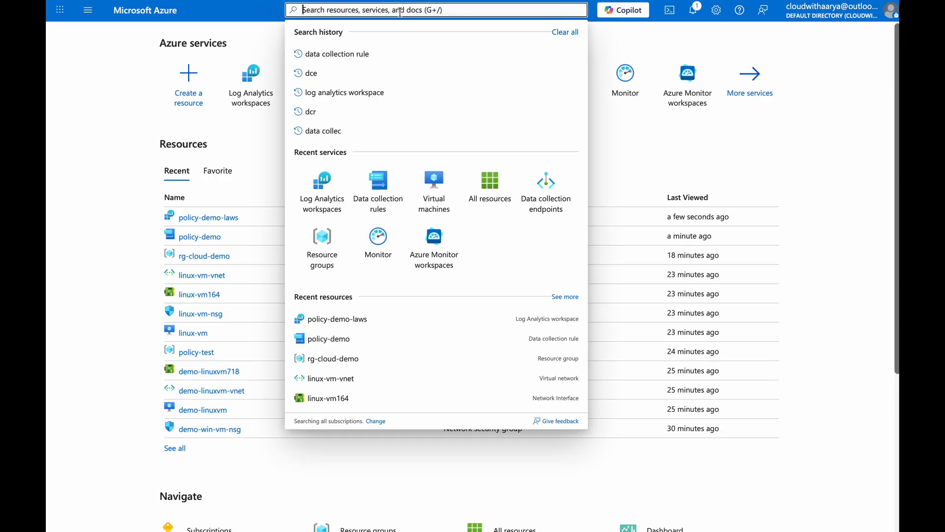
pyautogui.write('policy')
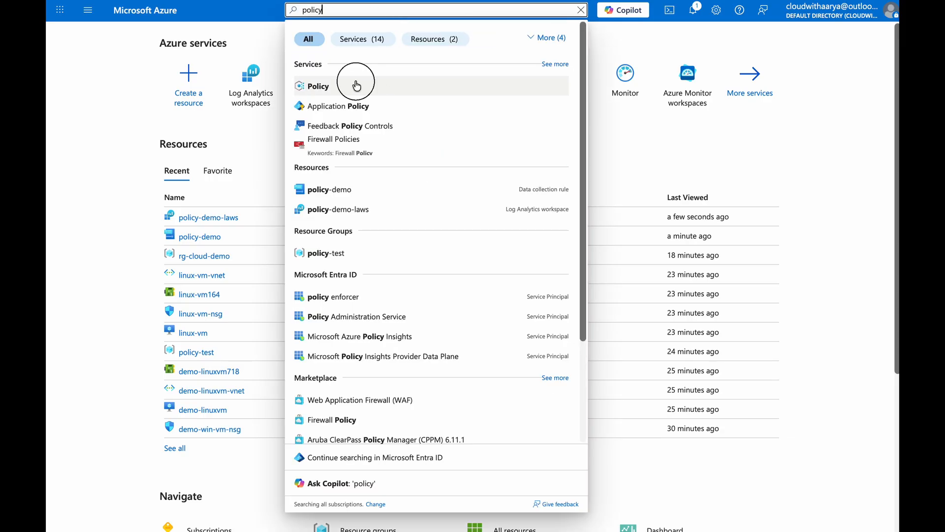
pyautogui.click(401, 85)
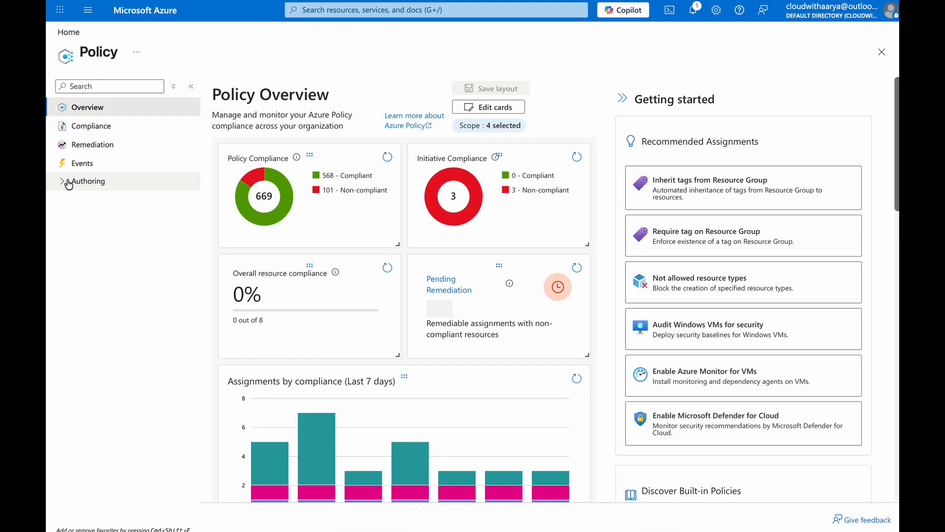
# Show the list of policy definitions and widen its Name column to read the full names
pyautogui.click(69, 183)
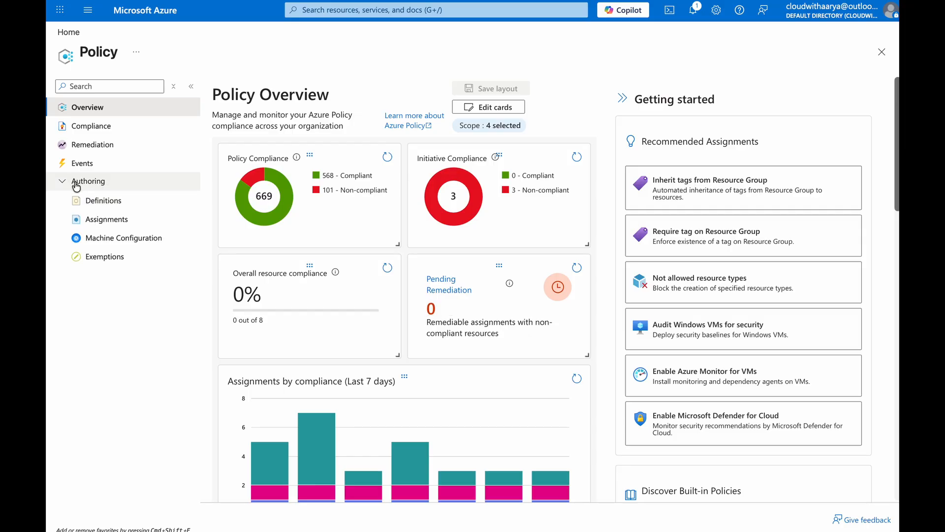
pyautogui.click(140, 205)
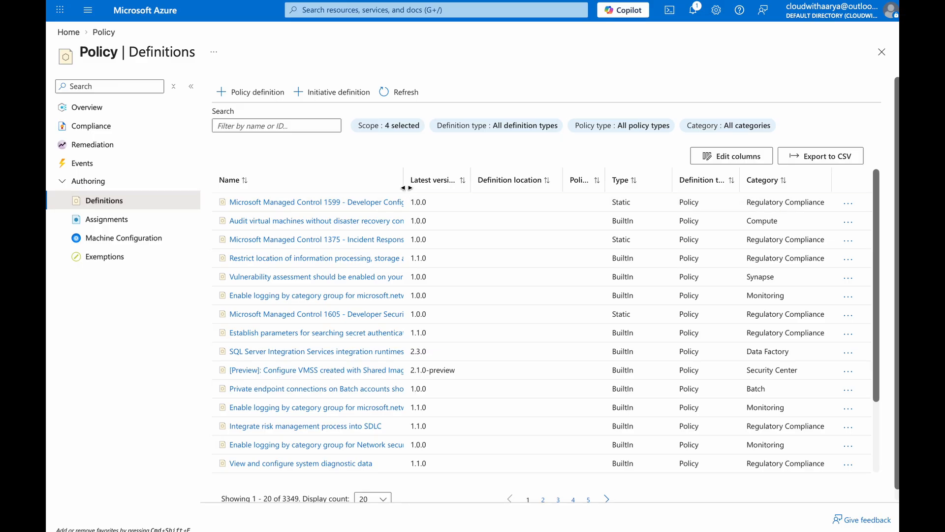
pyautogui.moveTo(405, 182); pyautogui.dragTo(475, 182)
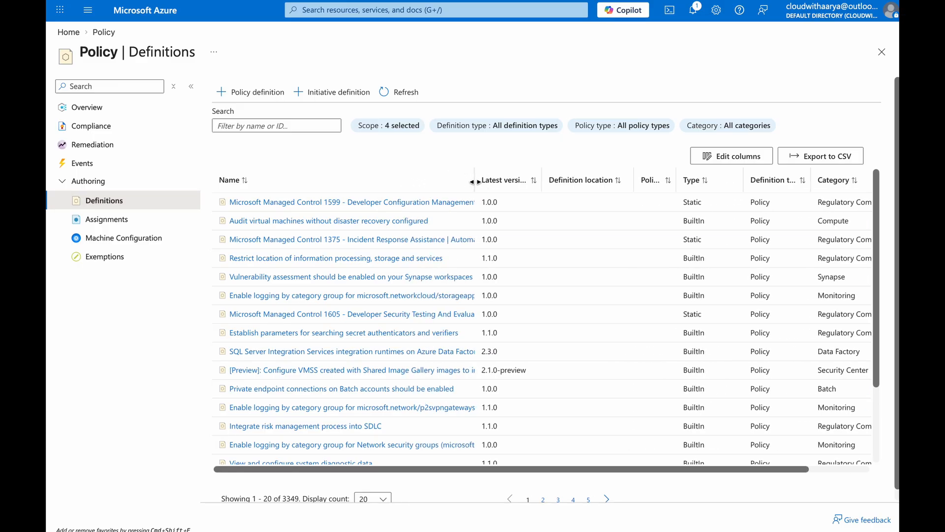
# Start a new initiative assignment scoped to the Tenant Root Group management group, with no exclusions
pyautogui.click(132, 218)
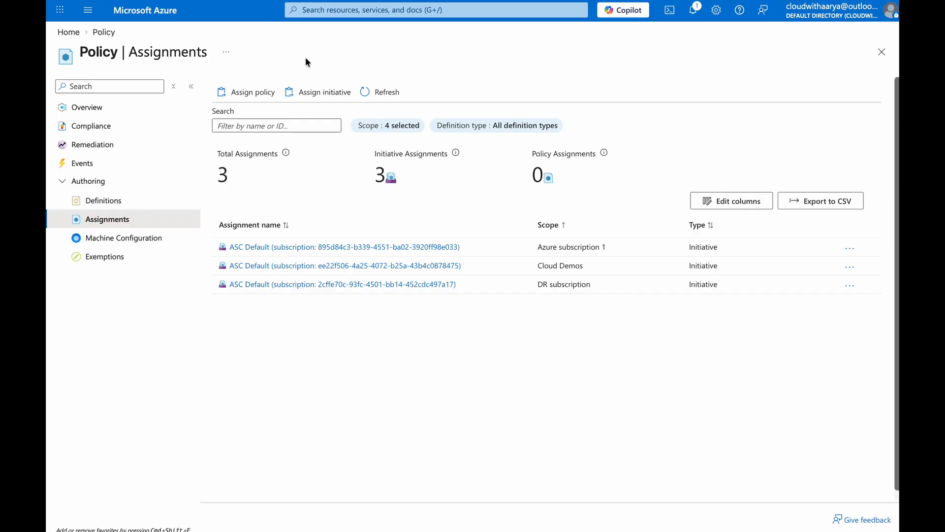
pyautogui.click(318, 92)
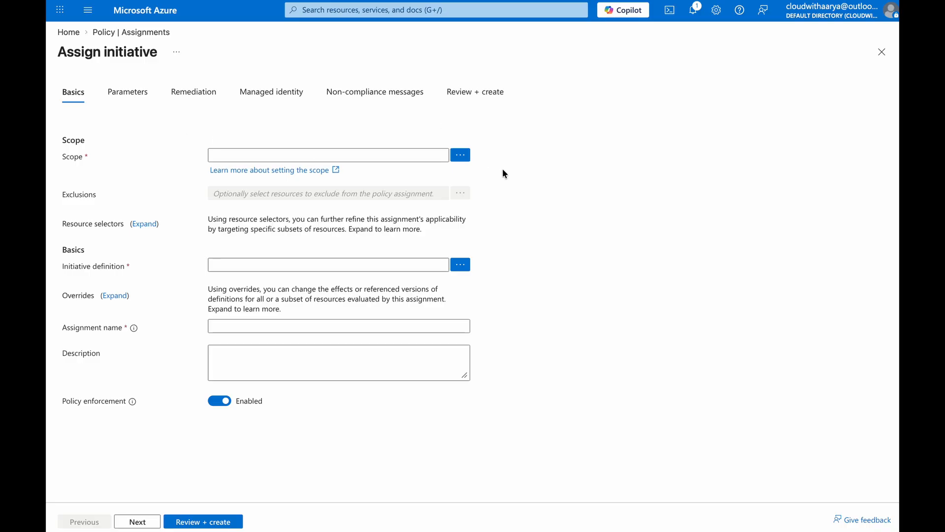
pyautogui.click(460, 156)
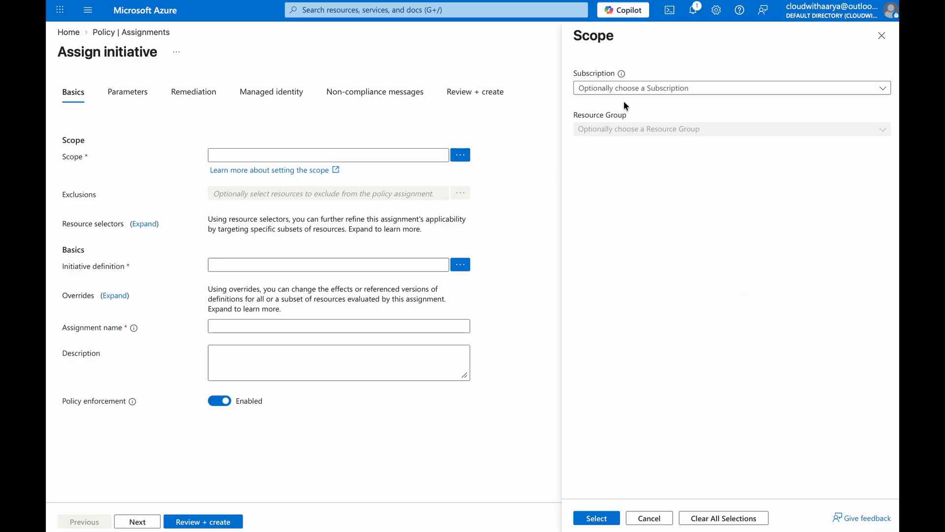
pyautogui.click(594, 89)
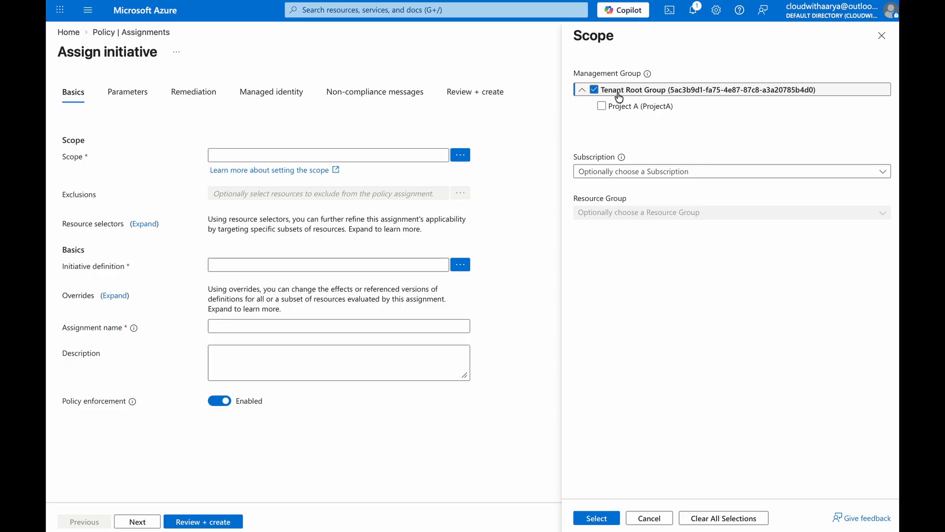
pyautogui.click(598, 518)
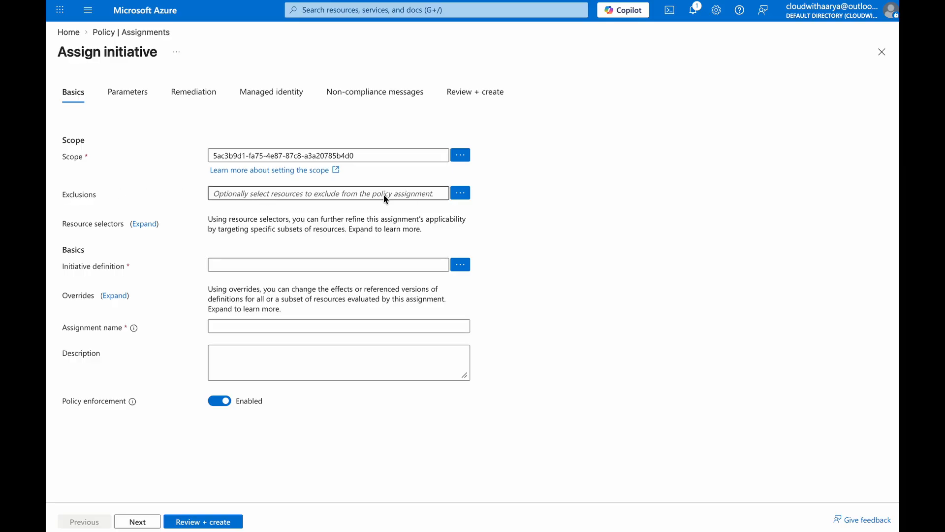
pyautogui.click(459, 195)
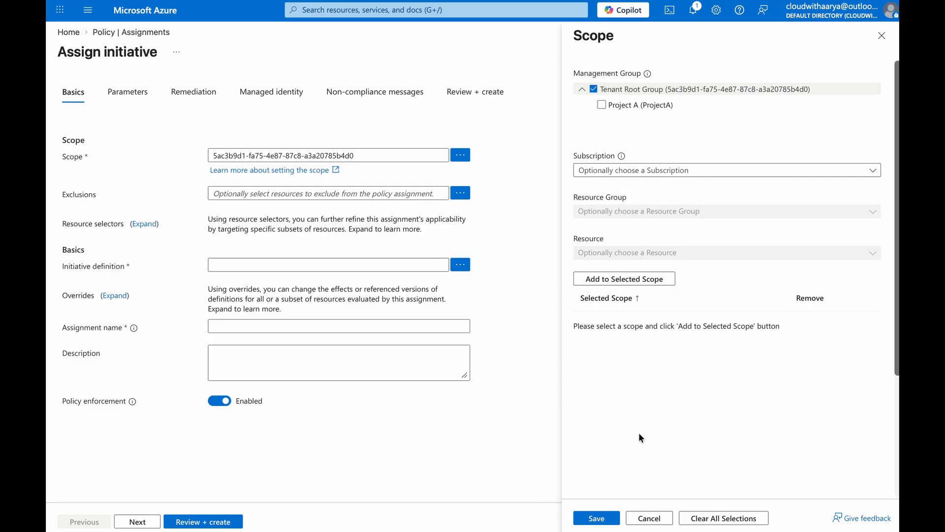
pyautogui.click(708, 523)
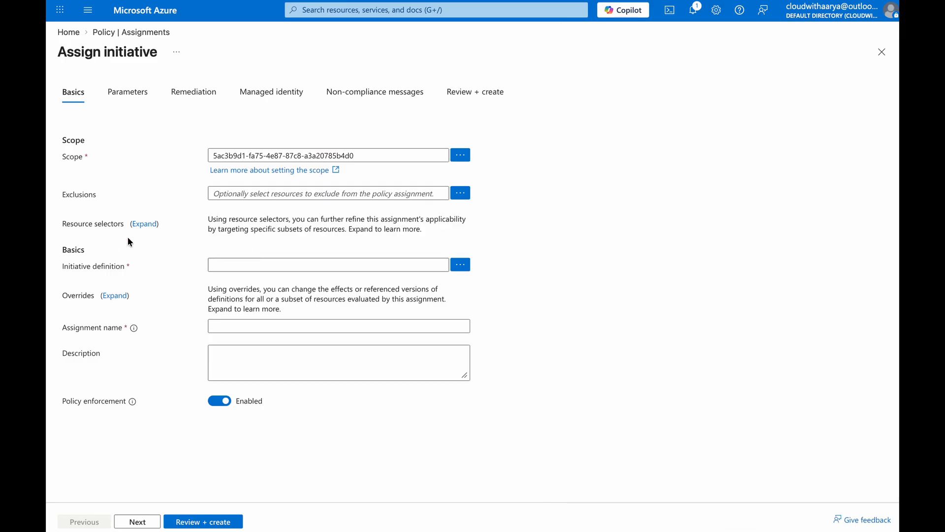
# Select the initiative "Deploy Windows Azure Monitor Agent with user-assigned managed identity-based auth and associate with Data Collection Rule" and proceed to the parameters
pyautogui.click(461, 270)
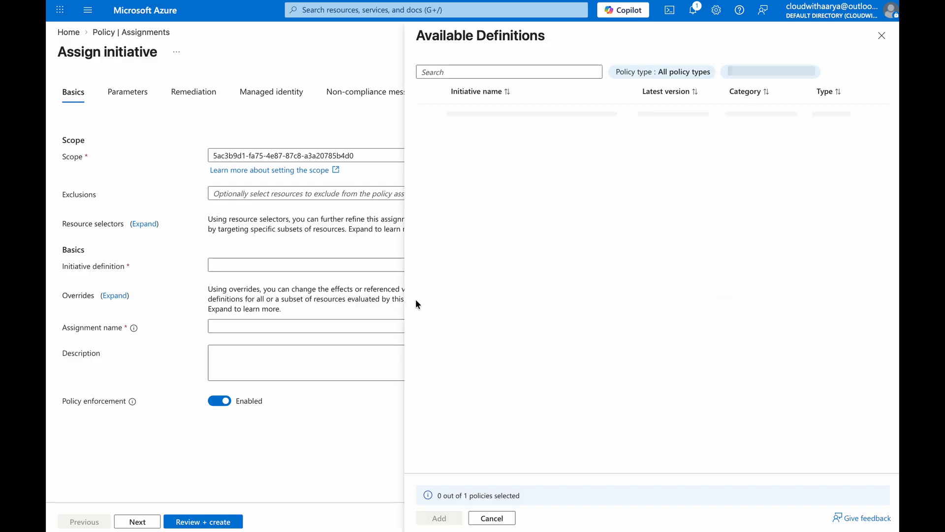
pyautogui.click(528, 74)
pyautogui.write('azu')
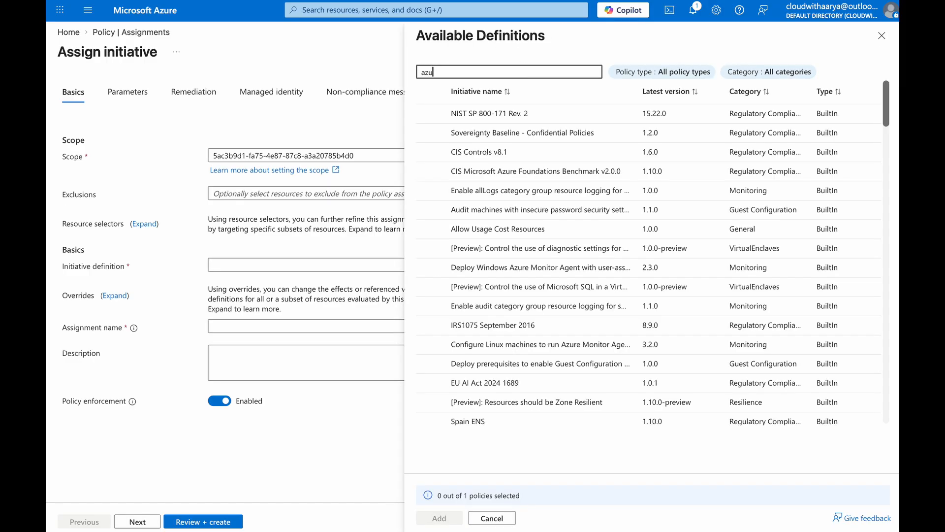
pyautogui.write('re monitor agent')
pyautogui.moveTo(634, 92); pyautogui.dragTo(874, 92)
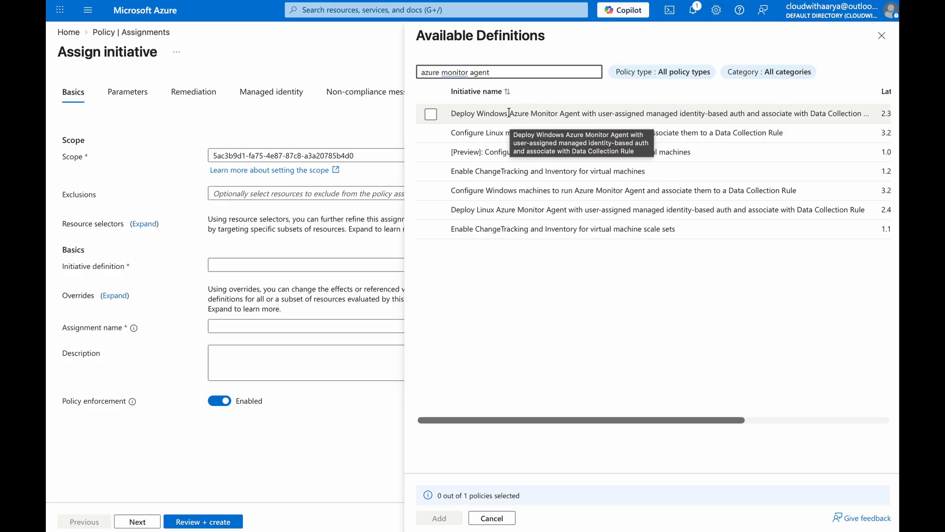
pyautogui.click(430, 115)
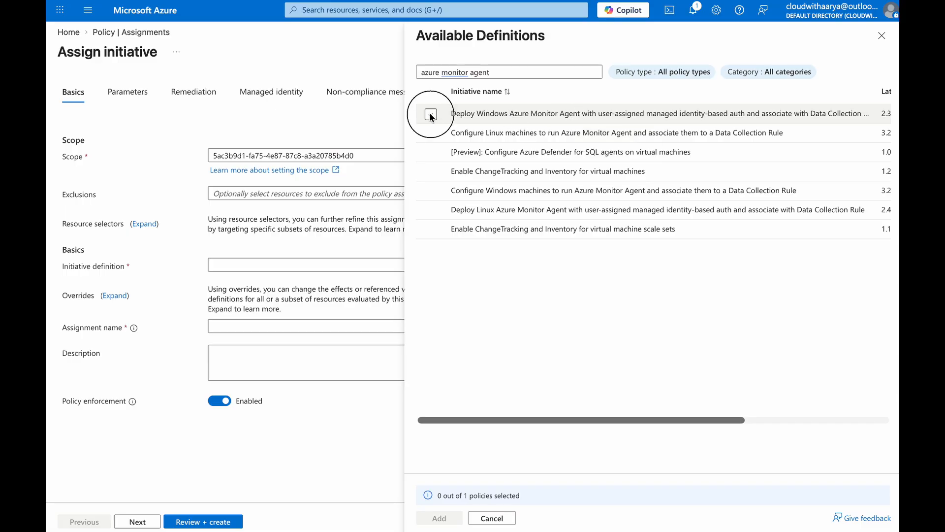
pyautogui.click(441, 518)
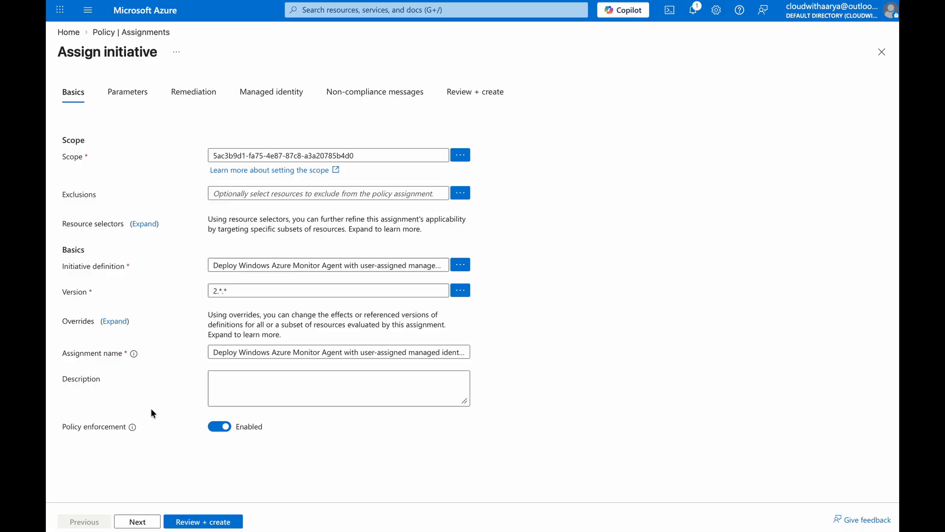
pyautogui.moveTo(132, 428)
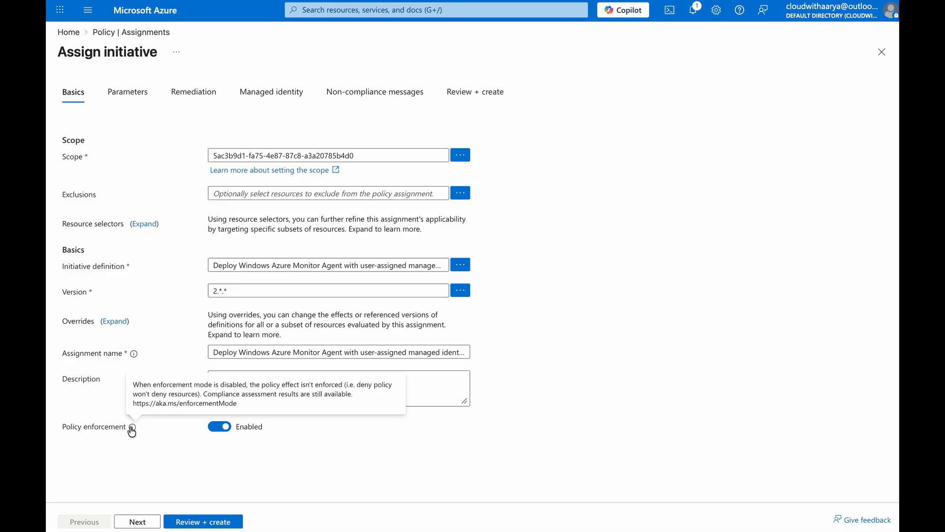
pyautogui.click(138, 520)
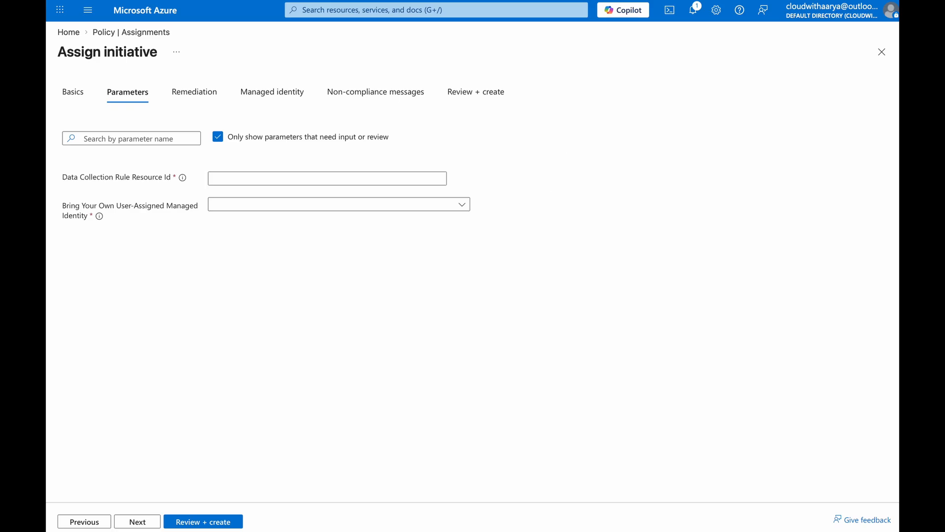
# Copy the resource ID of the policy-demo data collection rule from its JSON view and paste it into the Data Collection Rule Resource Id parameter
pyautogui.click(739, 38)
pyautogui.click(376, 61)
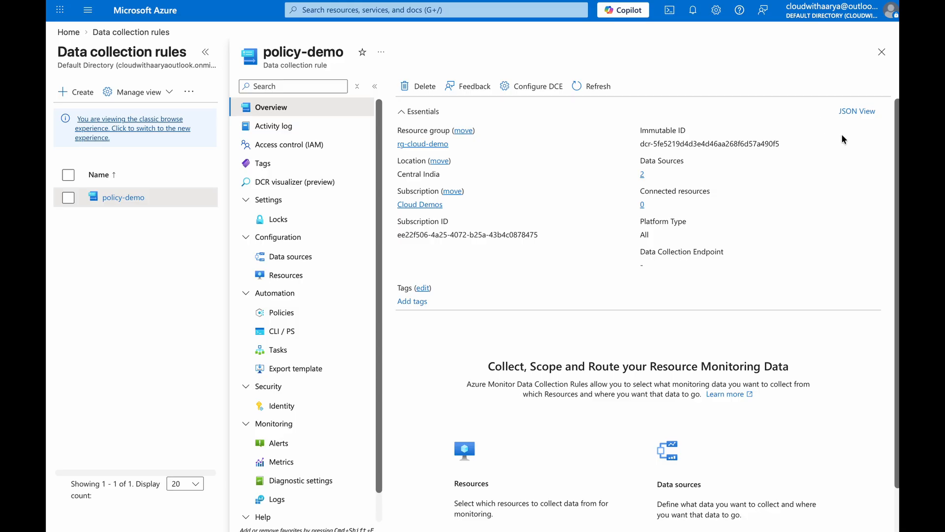
pyautogui.click(860, 112)
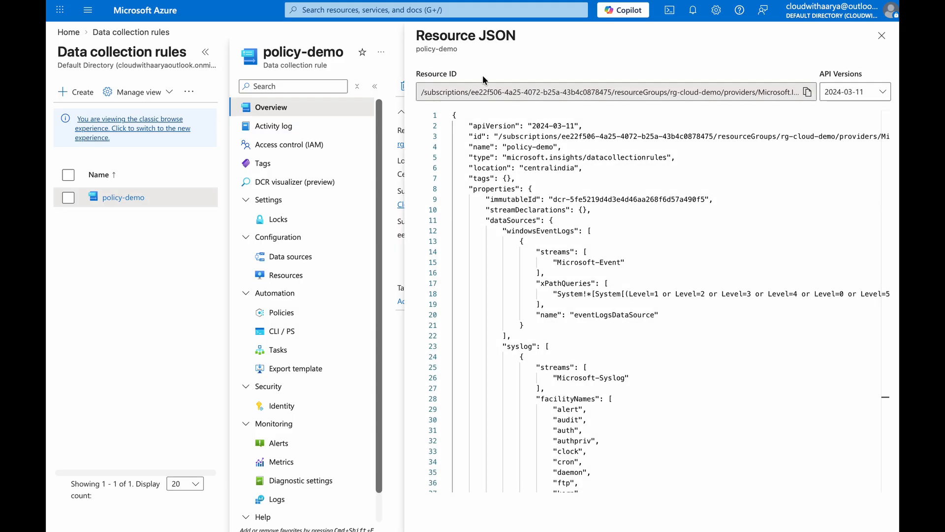
pyautogui.click(807, 91)
pyautogui.moveTo(406, 3)
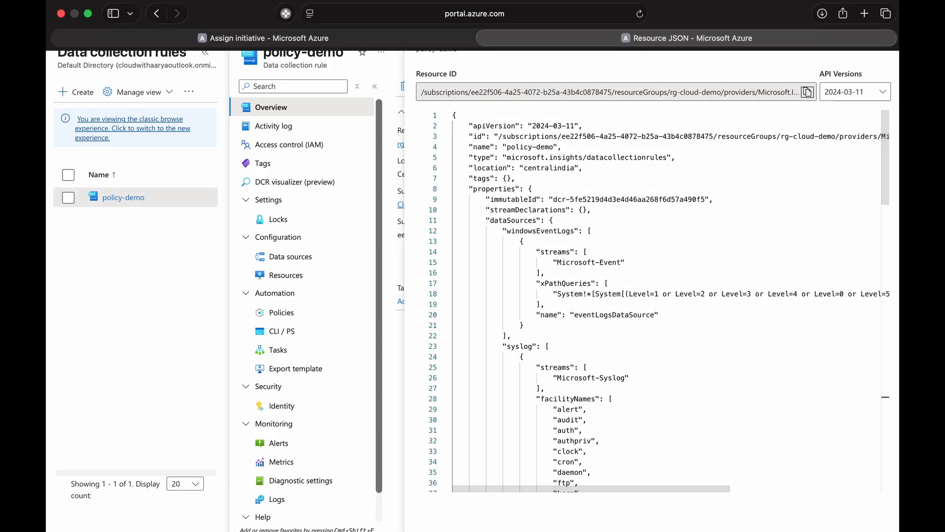
pyautogui.click(406, 35)
pyautogui.click(294, 178)
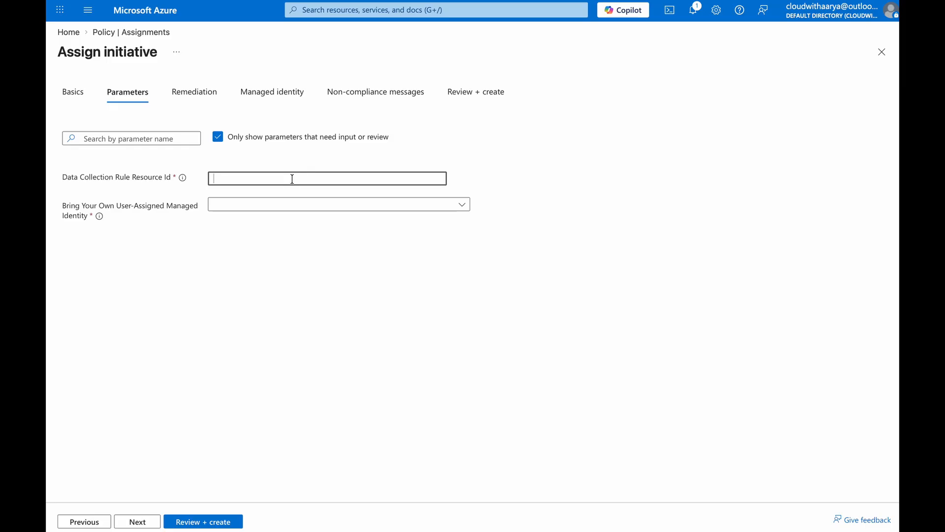
pyautogui.press('super+v')
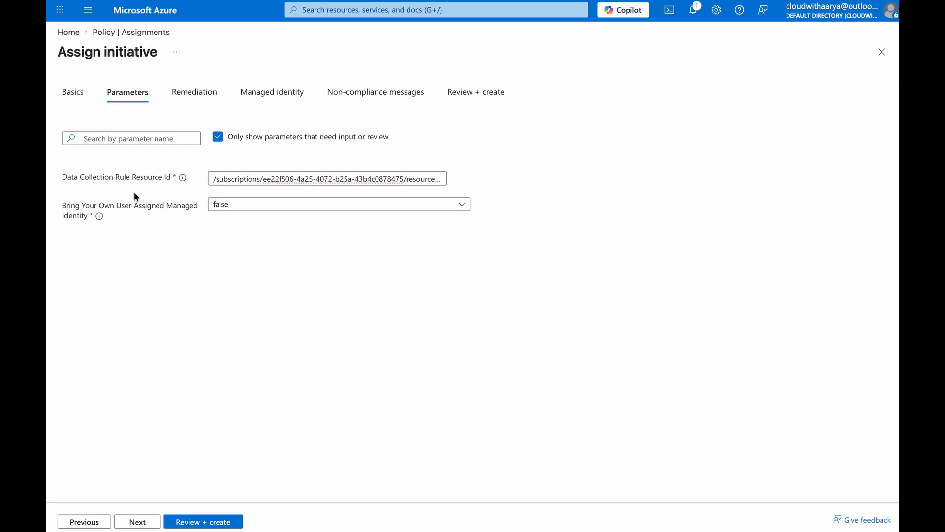
# Set Bring Your Own User-Assigned Managed Identity to false and proceed past remediation to the managed identity settings
pyautogui.click(227, 205)
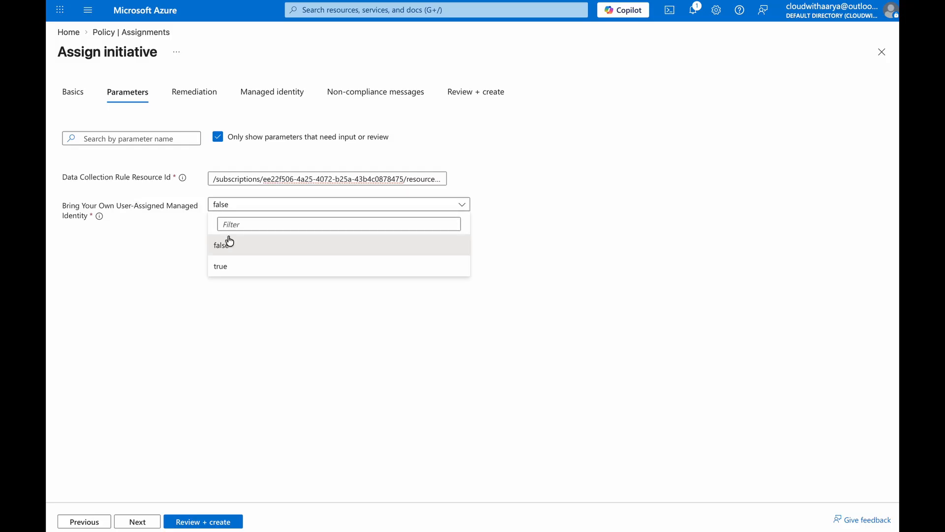
pyautogui.click(263, 249)
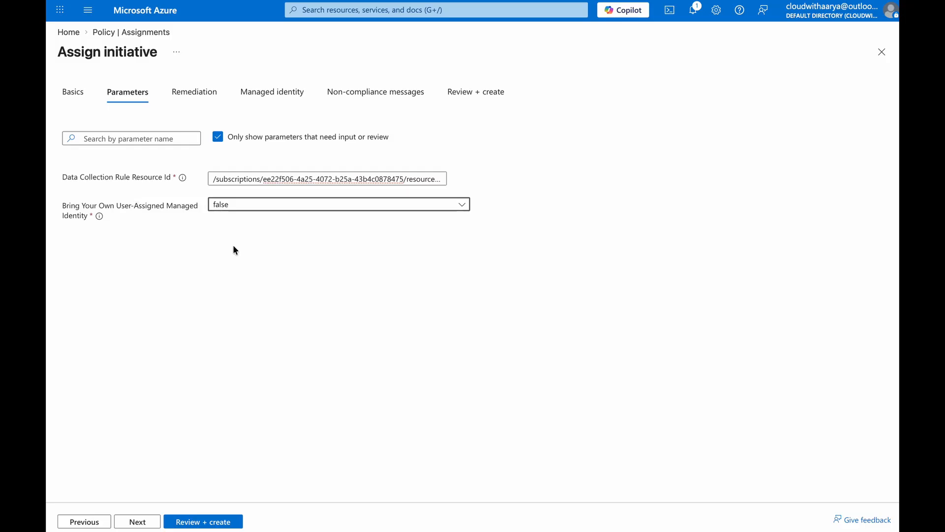
pyautogui.click(137, 522)
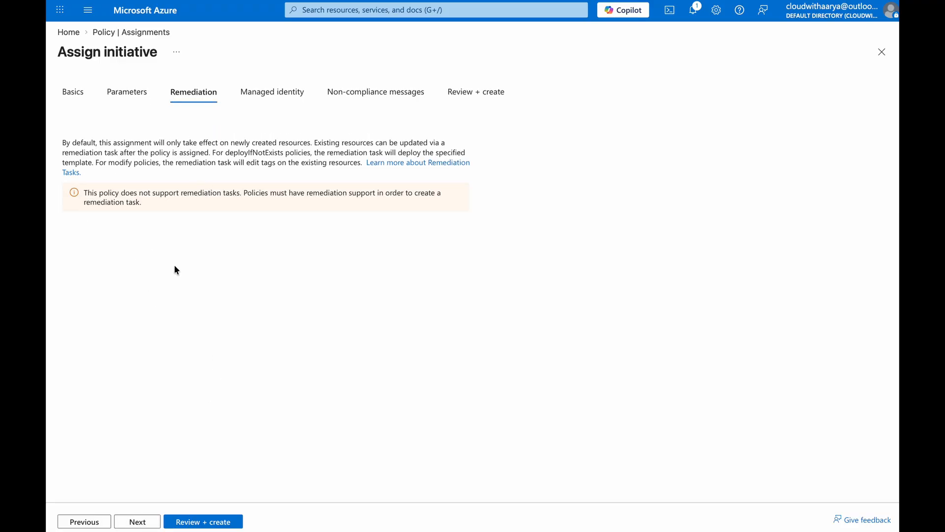
pyautogui.click(137, 521)
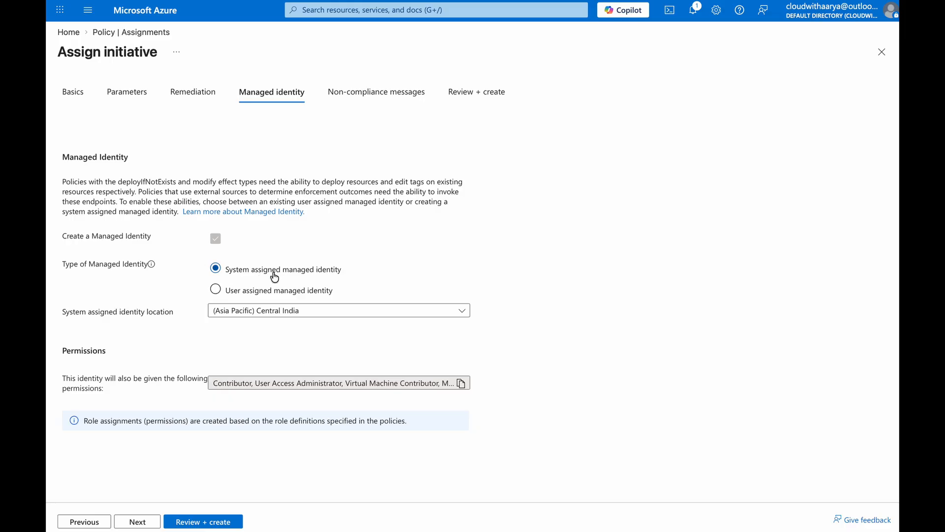
# Keep the system assigned managed identity in (Asia Pacific) Central India, check its permissions, and proceed to the non-compliance messages
pyautogui.click(305, 310)
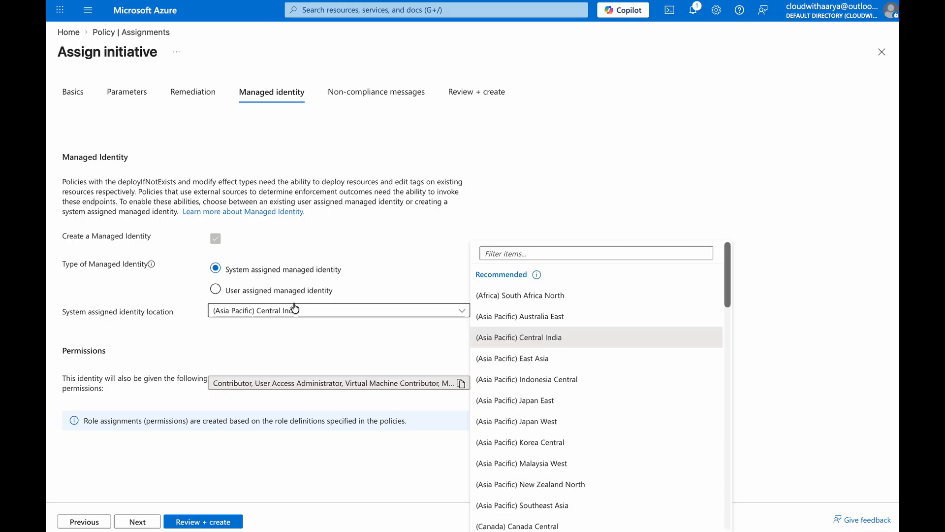
pyautogui.click(253, 344)
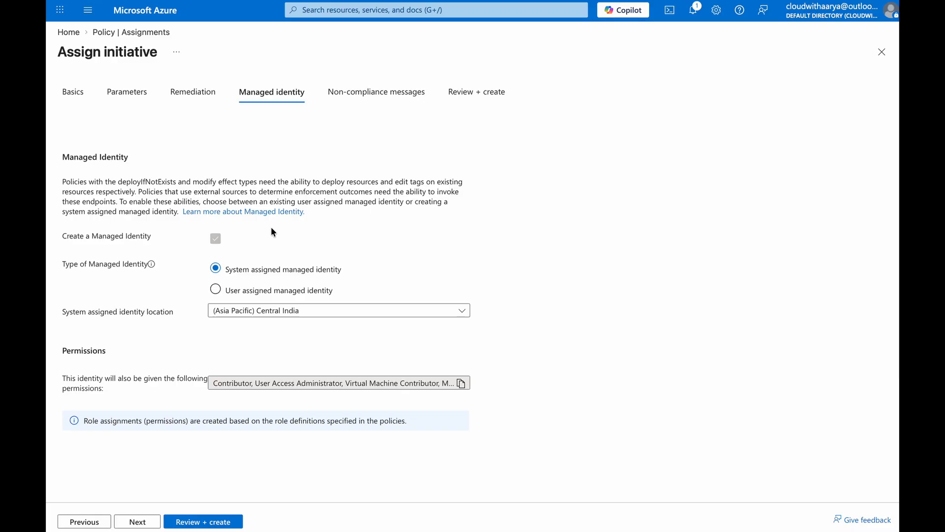
pyautogui.click(219, 385)
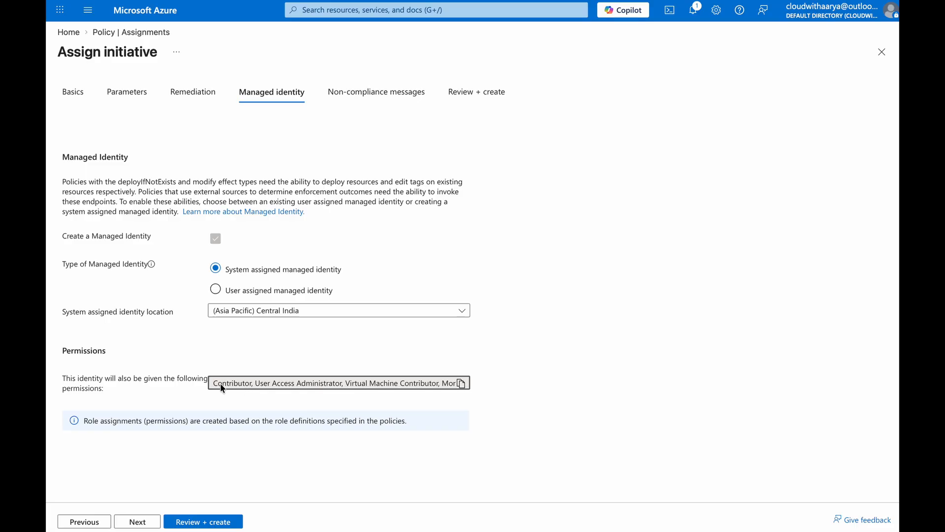
pyautogui.click(138, 523)
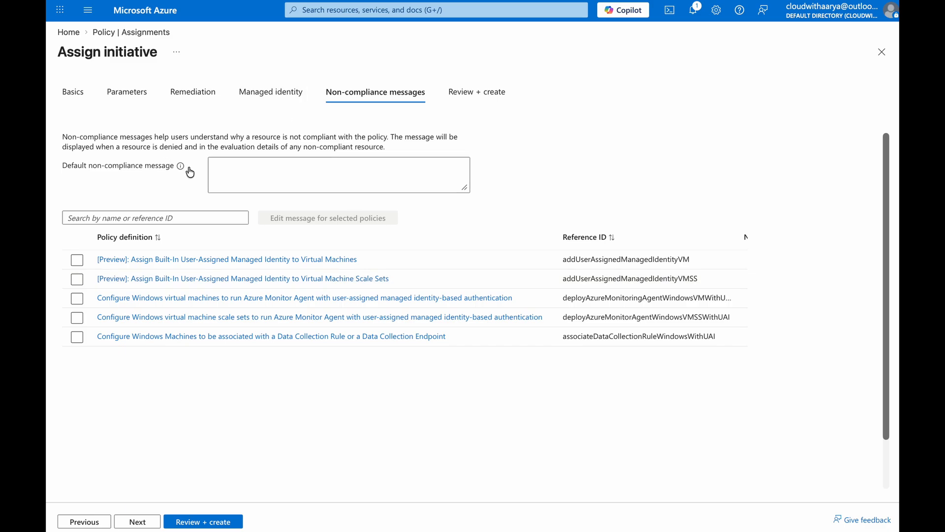
# Set the default non-compliance message to "VM does not have monitoring enabled"
pyautogui.click(285, 173)
pyautogui.write('VM does not ')
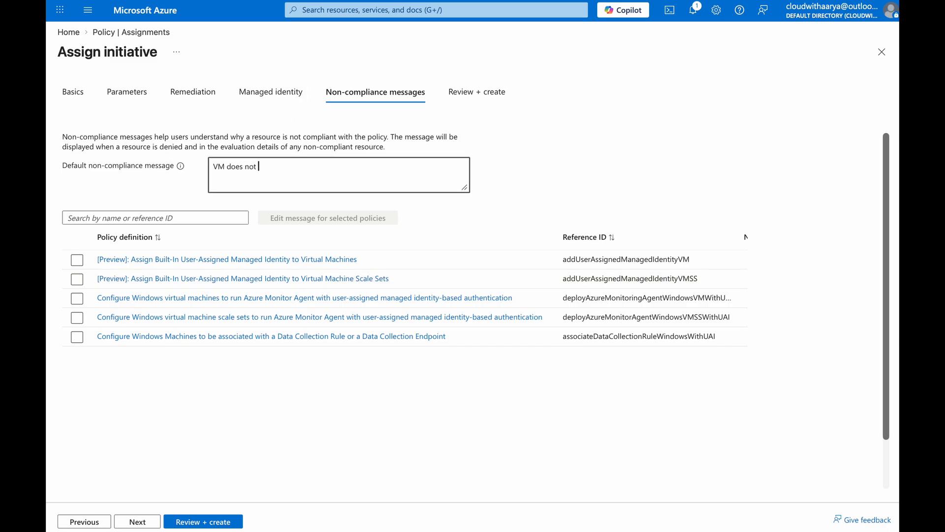
pyautogui.write('have monitoring enabled')
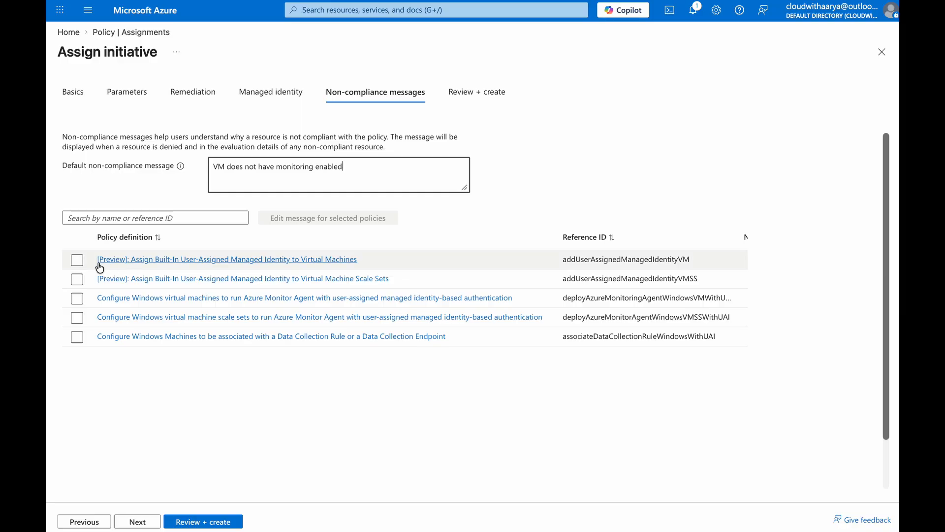
# Select all five policy definitions in the non-compliance list, then review and create the Windows initiative assignment
pyautogui.click(76, 259)
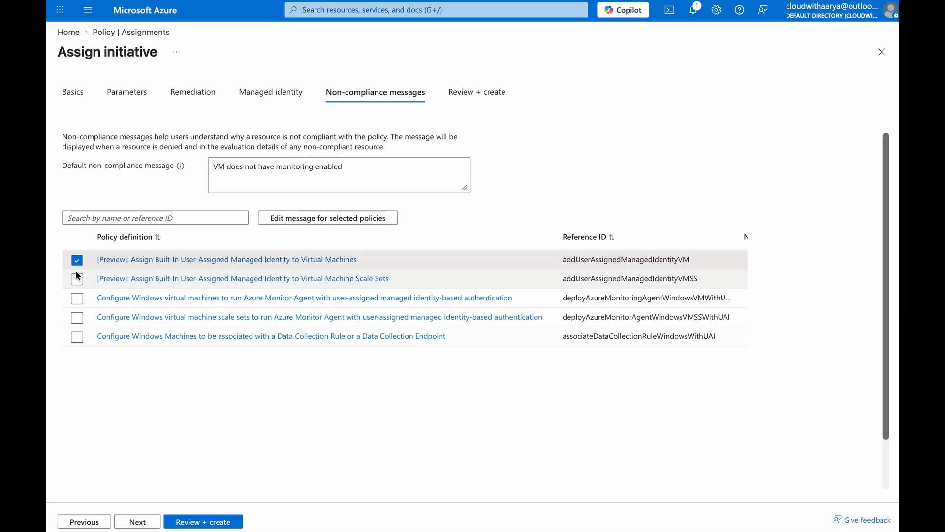
pyautogui.click(77, 278)
pyautogui.click(77, 297)
pyautogui.click(77, 317)
pyautogui.click(76, 337)
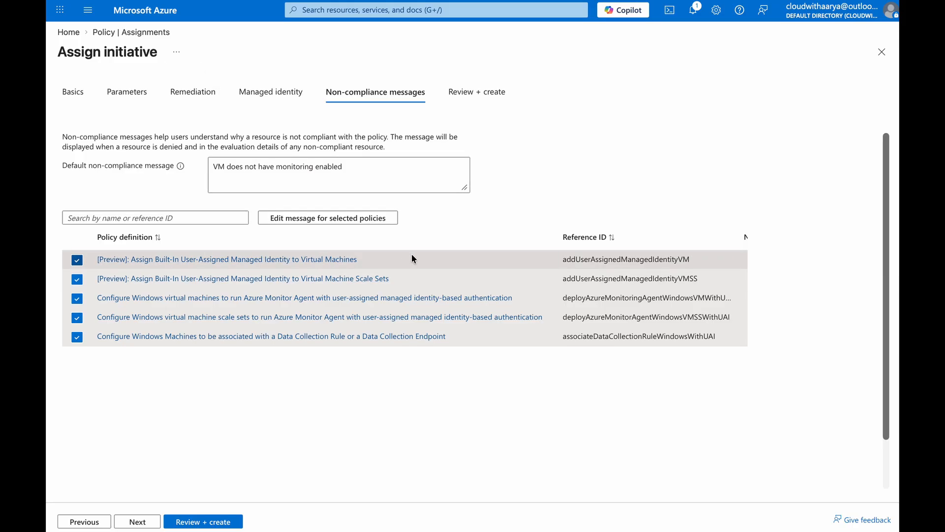
pyautogui.click(130, 525)
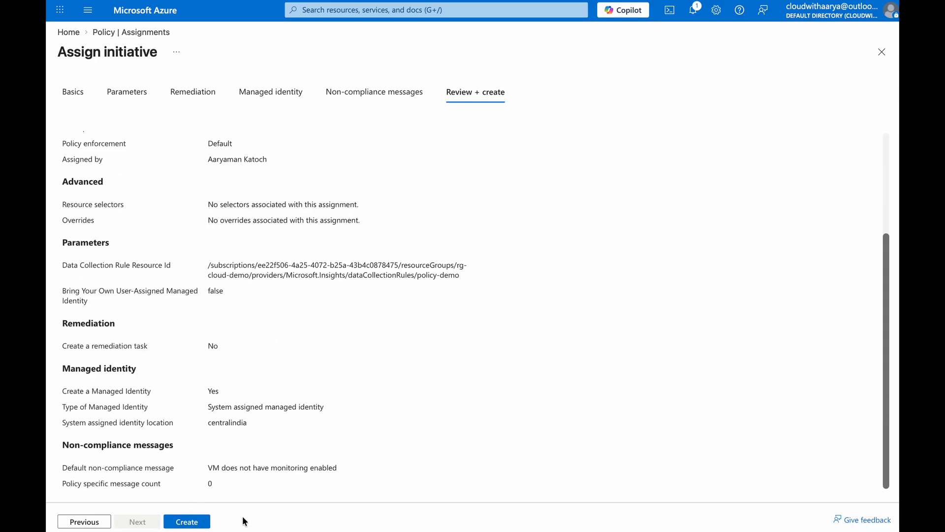
pyautogui.click(194, 523)
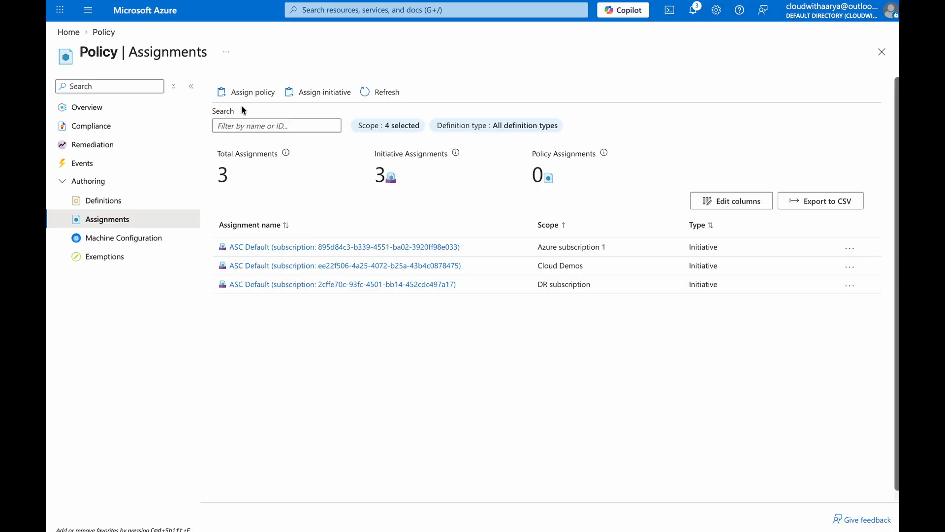
# Start another initiative assignment scoped to the root management group, leaving the subscription and resource group unset
pyautogui.click(312, 94)
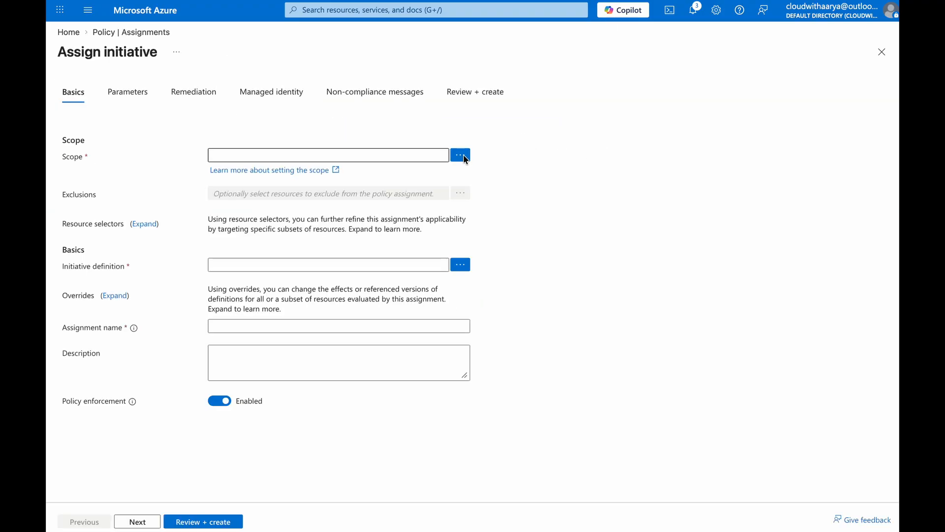
pyautogui.click(462, 157)
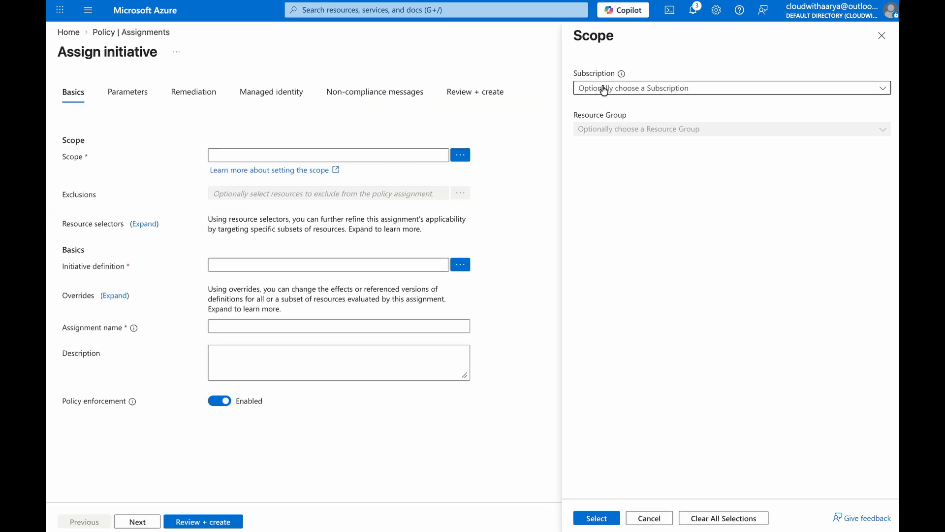
pyautogui.click(597, 518)
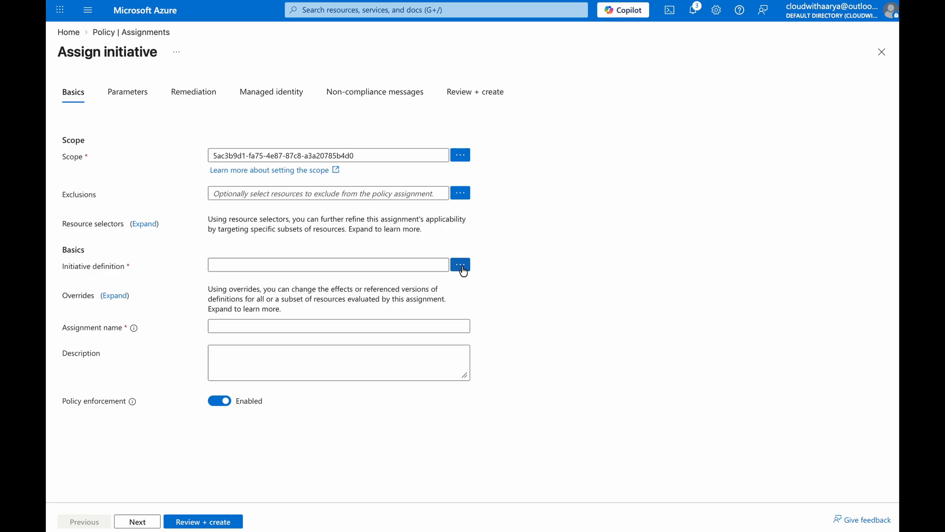
# Find "Azure monitor agent" initiatives, add "Configure Linux machines to run Azure Monitor Agent and associate them to a Data Collection Rule", and proceed to the parameters
pyautogui.click(461, 266)
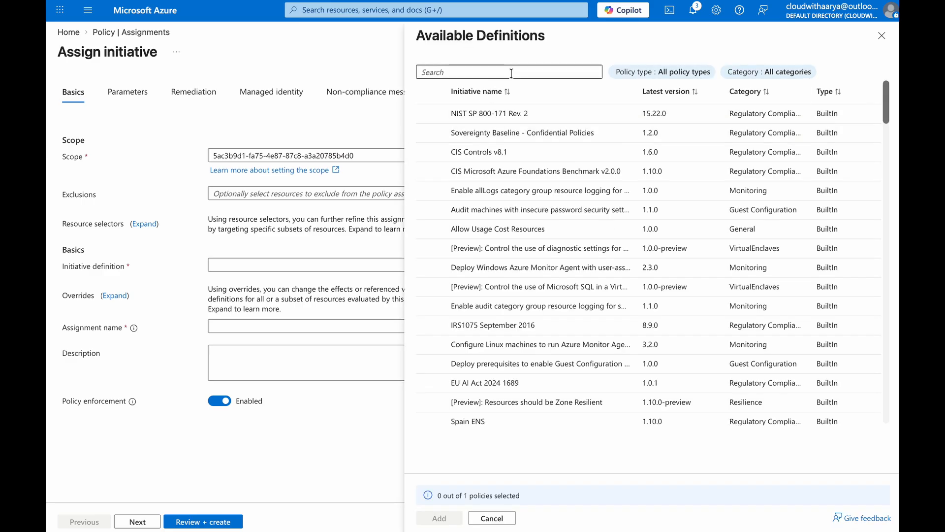
pyautogui.click(511, 73)
pyautogui.write('A')
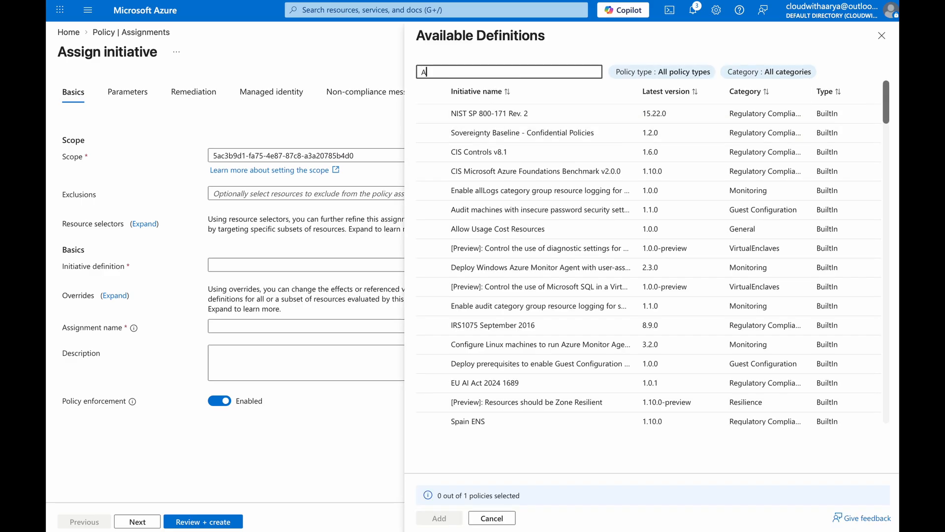
pyautogui.write('zure monitor agent')
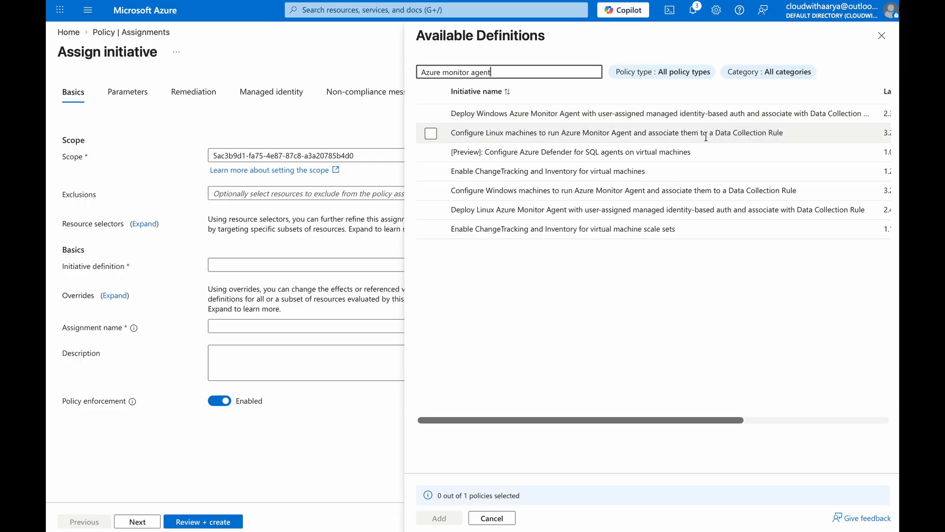
pyautogui.click(640, 133)
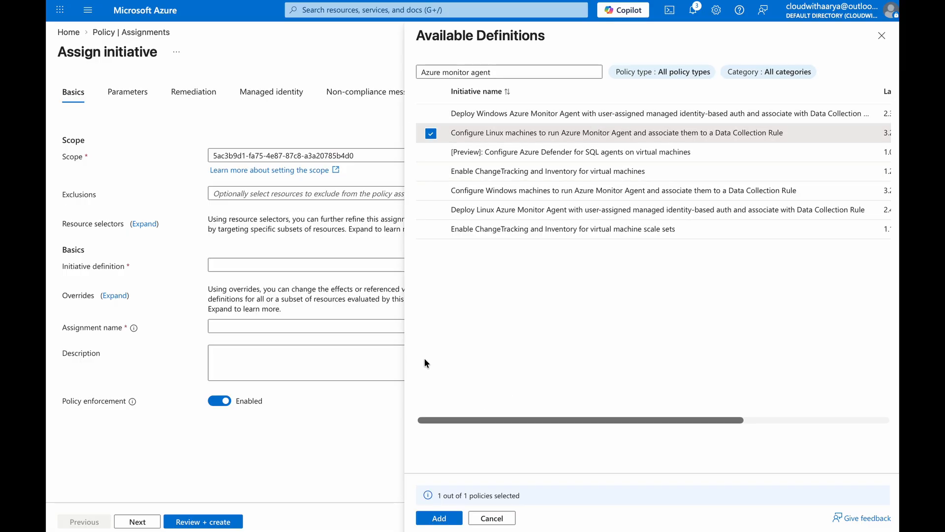
pyautogui.click(438, 517)
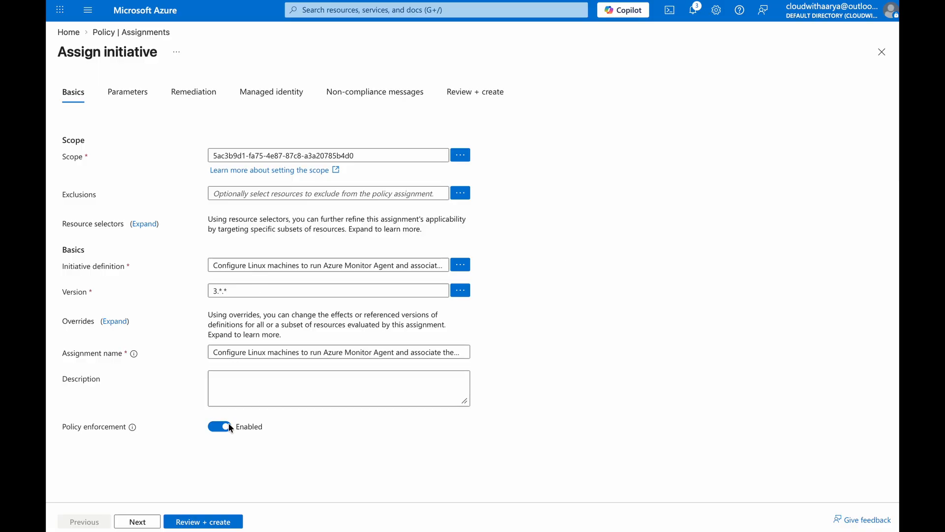
pyautogui.click(138, 521)
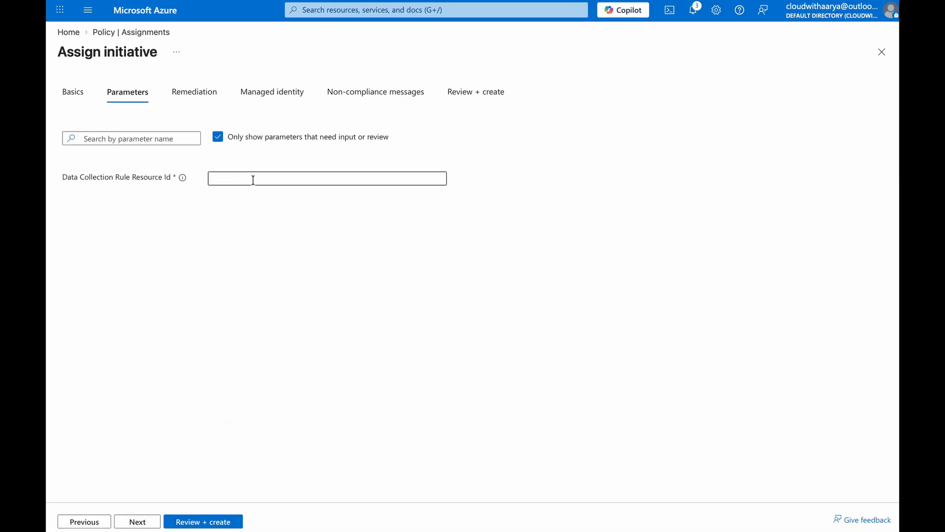
# Enter the policy-demo rule's resource ID as the Data Collection Rule Resource Id and proceed past remediation to the managed identity settings
pyautogui.write('/subscriptions/ee22f506-4a25-4072-b25a-43b4c0878475/resourceGroups/rg-cloud-demo/providers/Microsoft.Insights/dataCollectionRules/policy-demo')
pyautogui.click(660, 30)
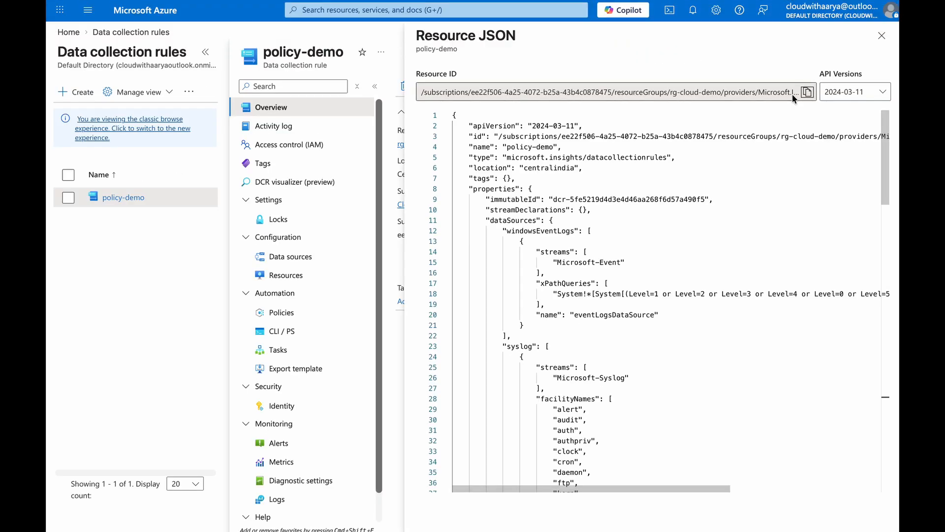
pyautogui.click(253, 8)
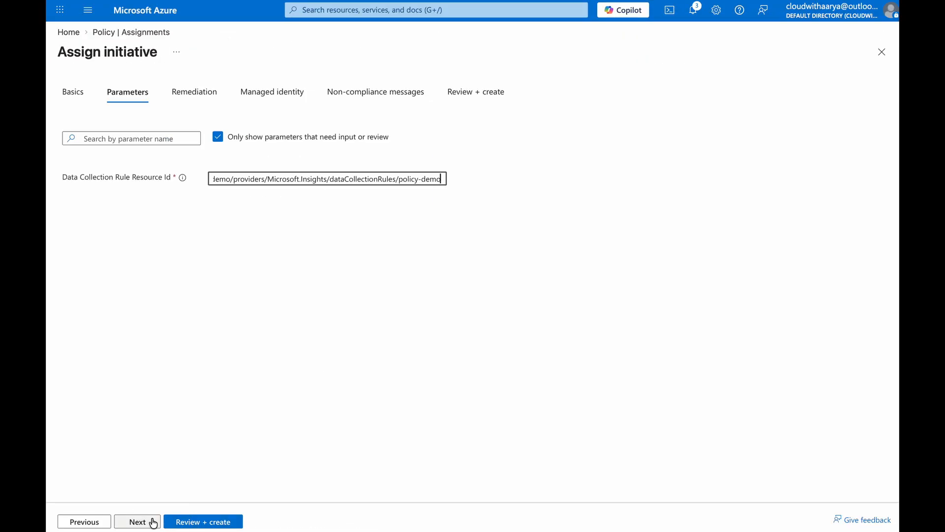
pyautogui.click(154, 523)
pyautogui.click(150, 525)
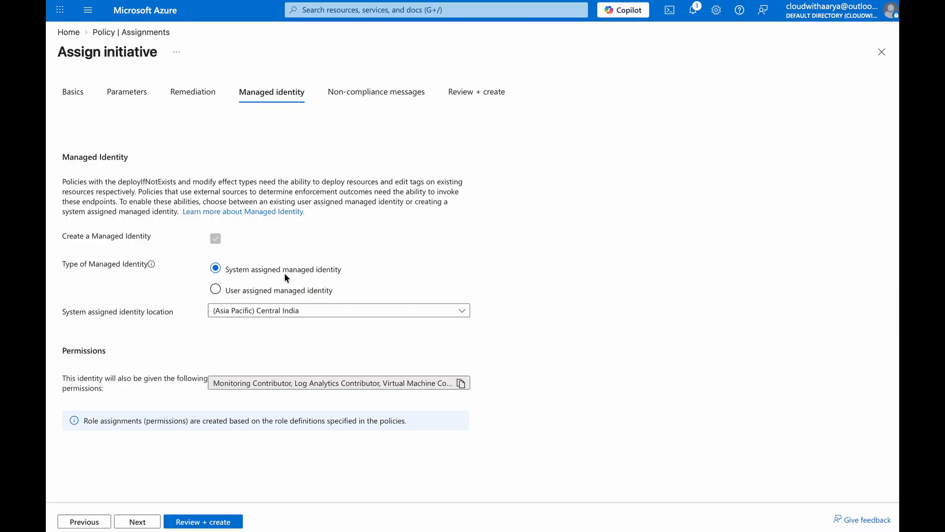
# Keep the system assigned identity in Central India, leave the non-compliance message blank, and create the Linux initiative assignment
pyautogui.click(254, 310)
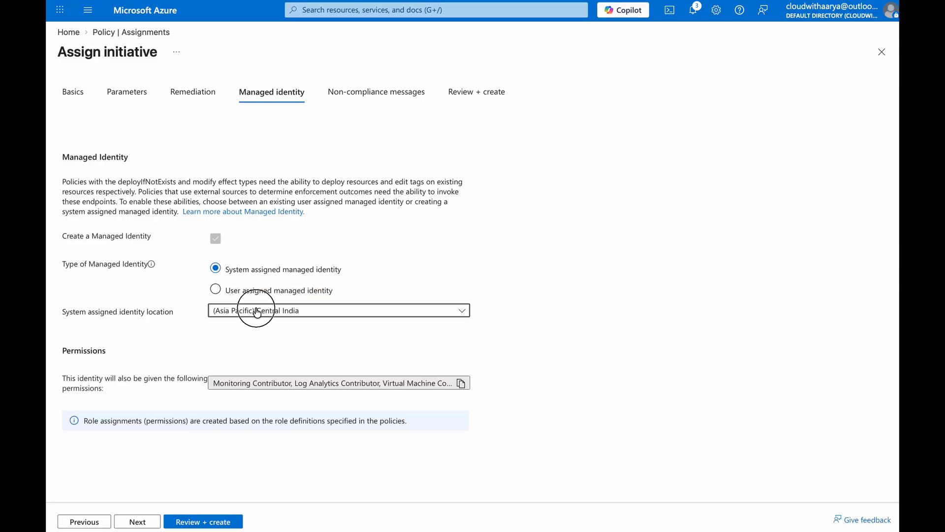
pyautogui.press('Escape')
pyautogui.click(136, 521)
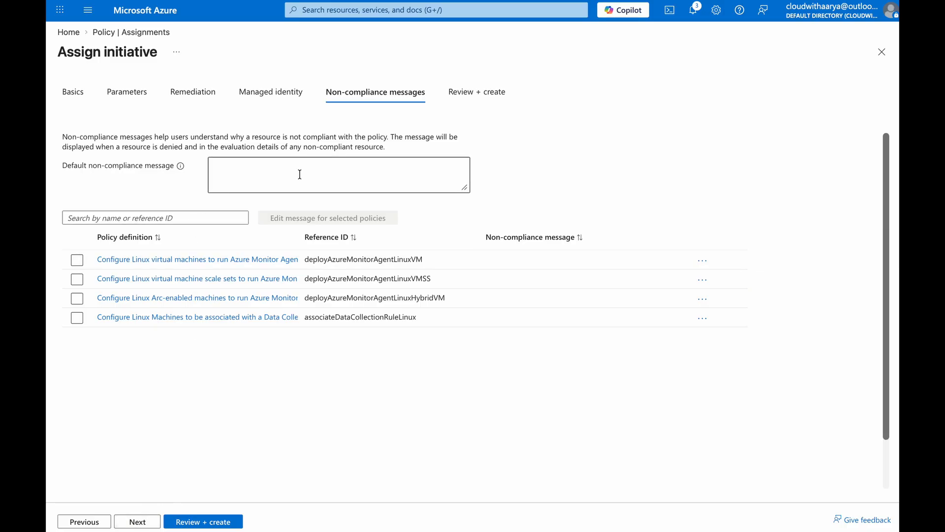
pyautogui.click(148, 521)
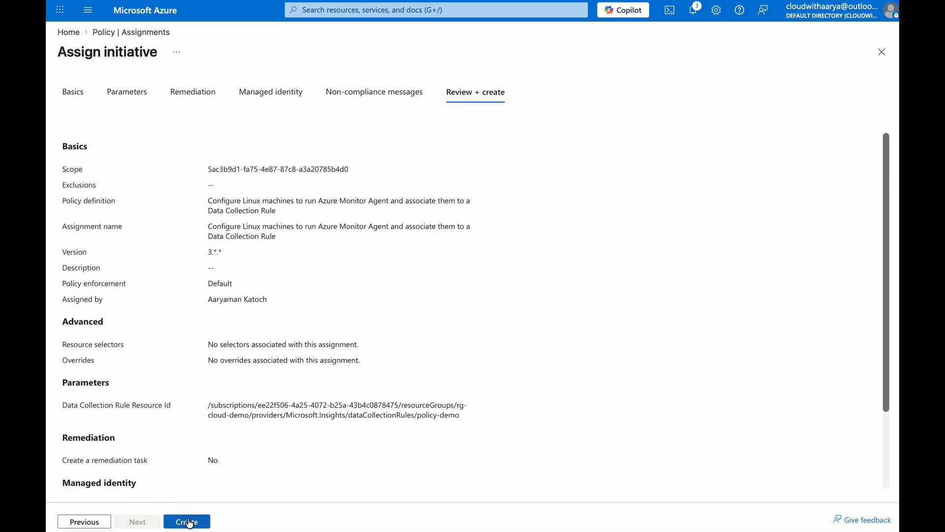
pyautogui.click(188, 521)
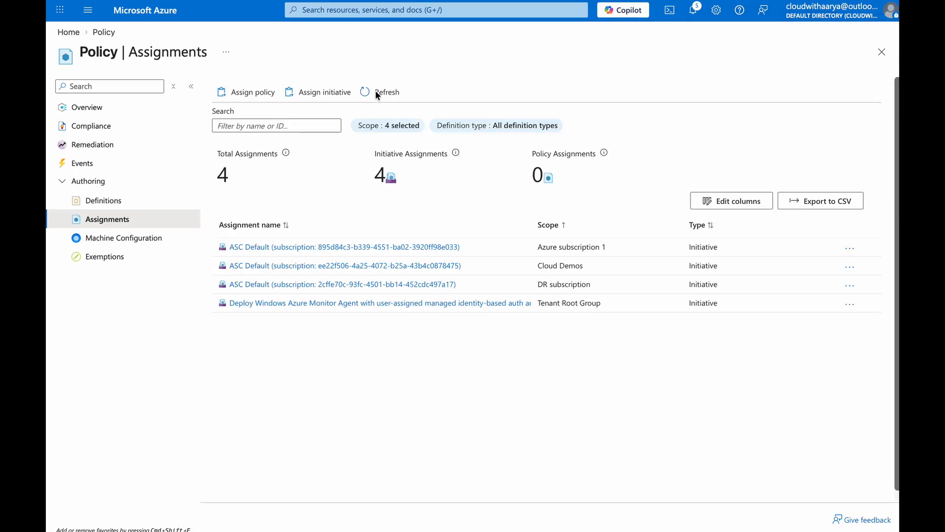
# Refresh the policy assignments, then review the compliance and non-compliant resources of the Windows Azure Monitor Agent initiative
pyautogui.click(390, 92)
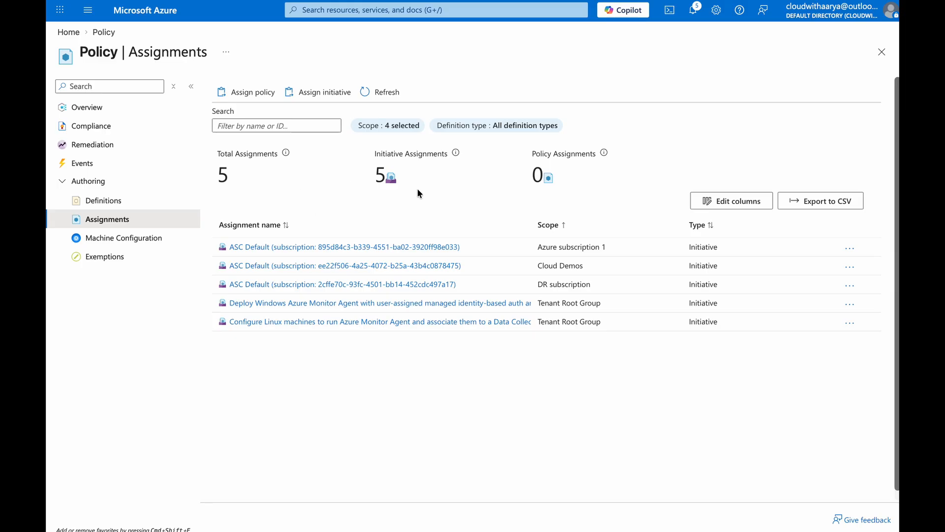
pyautogui.click(142, 127)
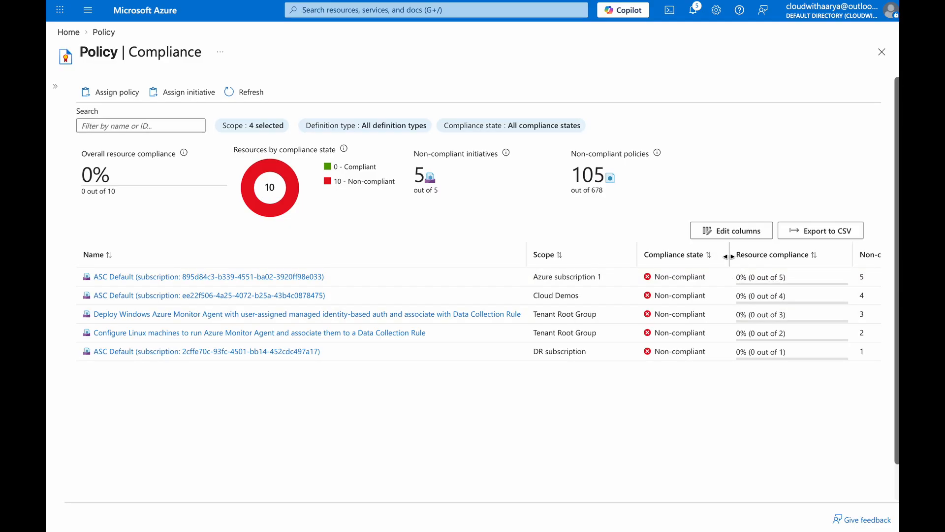
pyautogui.moveTo(526, 254); pyautogui.dragTo(584, 261)
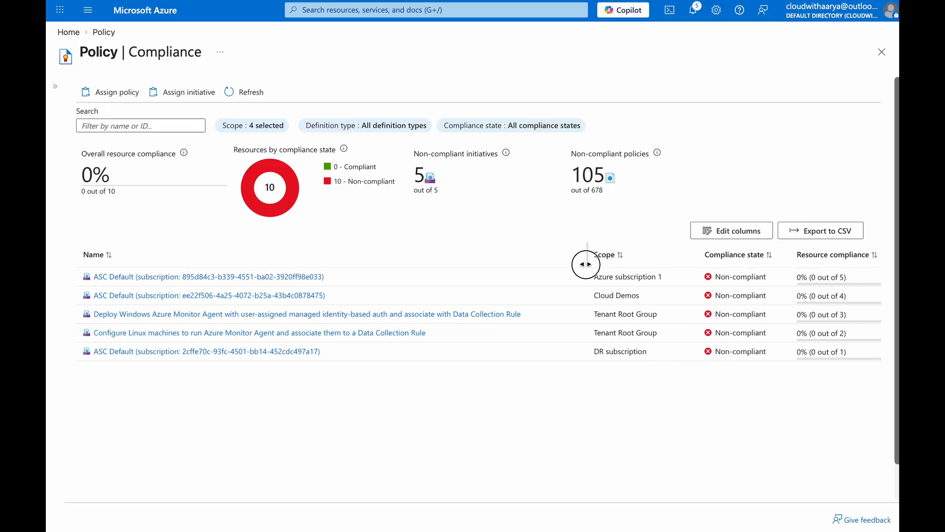
pyautogui.click(214, 315)
pyautogui.click(148, 328)
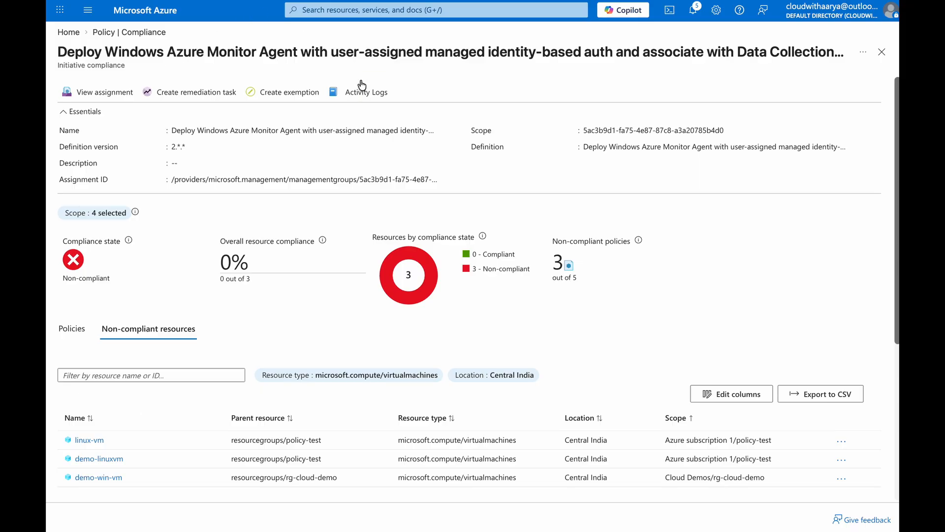
# Check the extensions installed on the existing demo-win-vm virtual machine
pyautogui.click(129, 32)
pyautogui.click(156, 14)
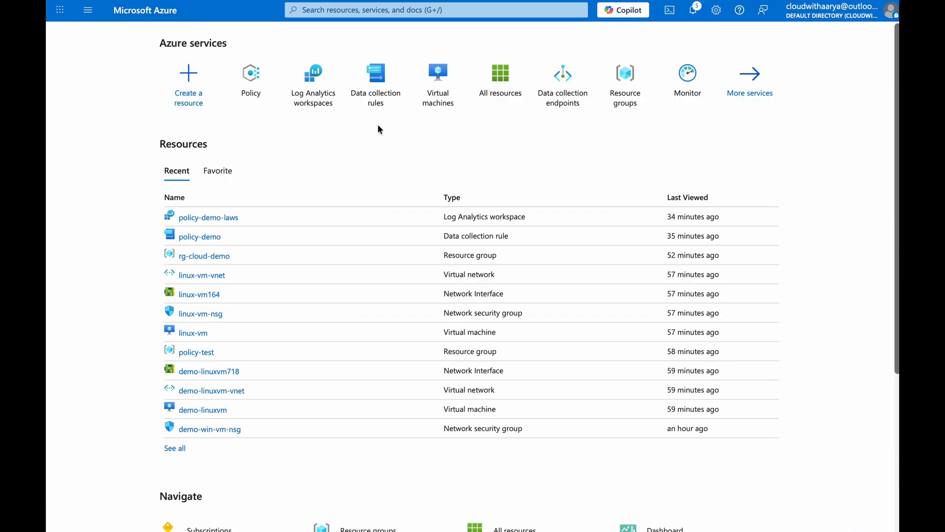
pyautogui.click(433, 95)
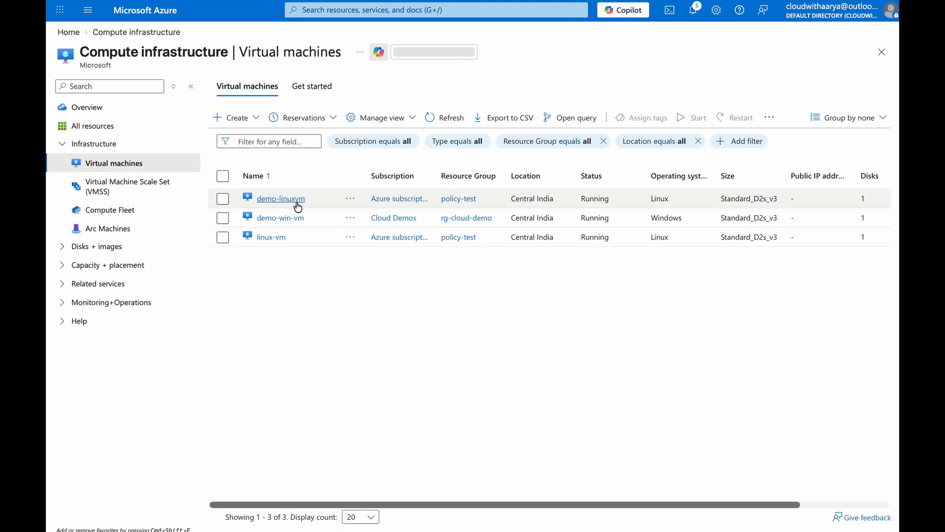
pyautogui.click(279, 219)
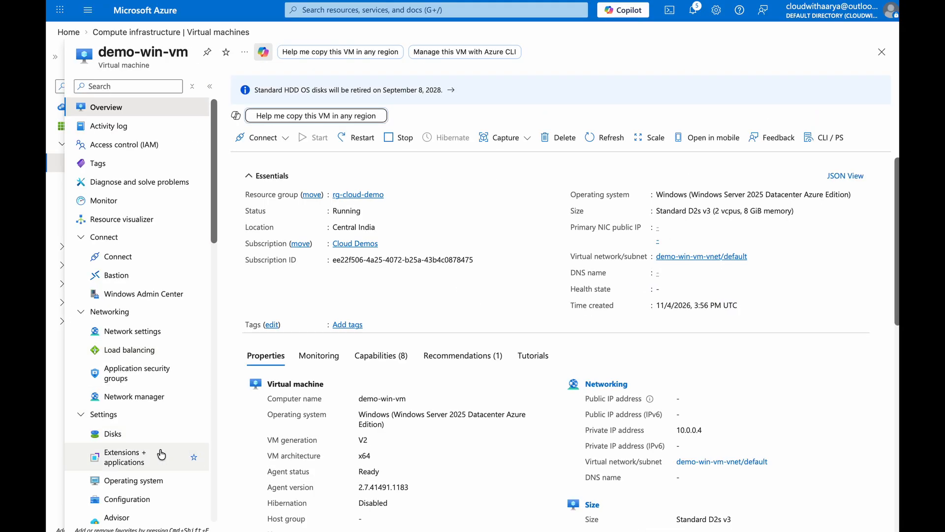
pyautogui.click(158, 462)
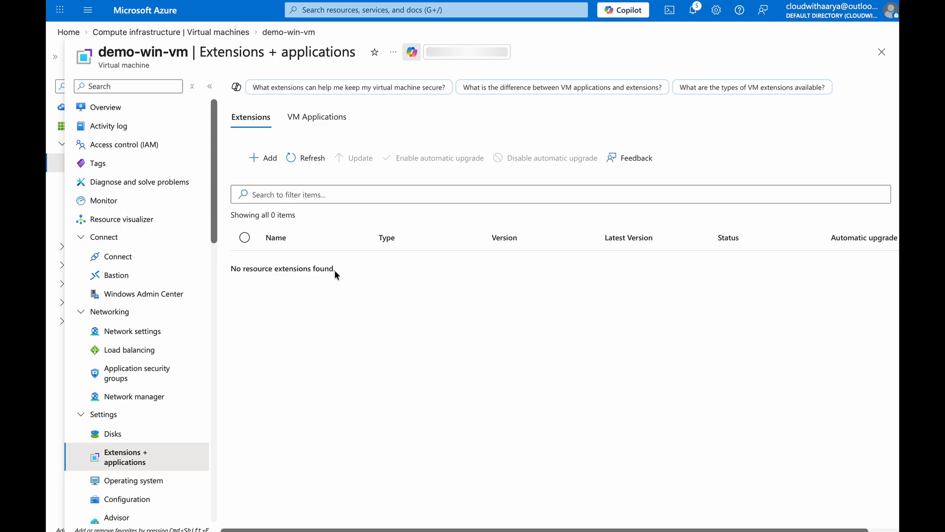
# Start a virtual machine named after-policy-demo in the Cloud Demos subscription and rg-cloud-demo resource group, and change its availability option
pyautogui.click(148, 9)
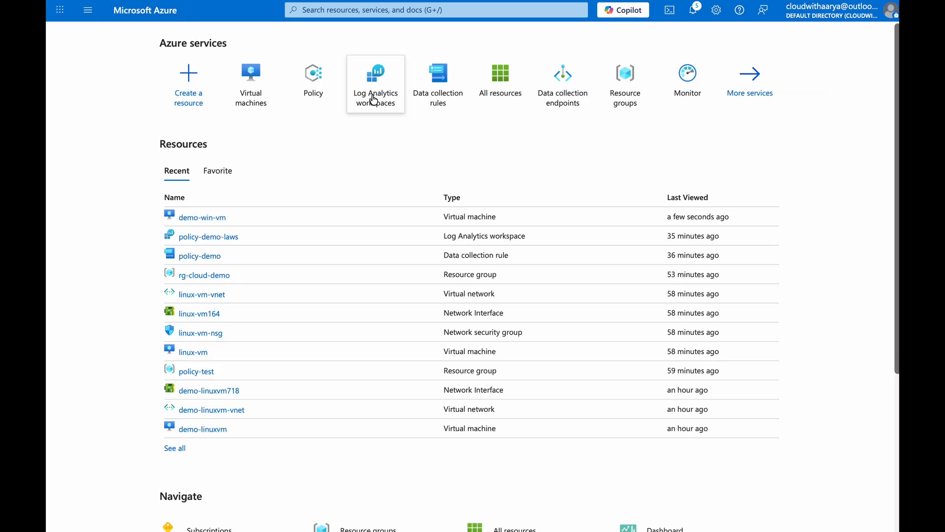
pyautogui.moveTo(374, 100)
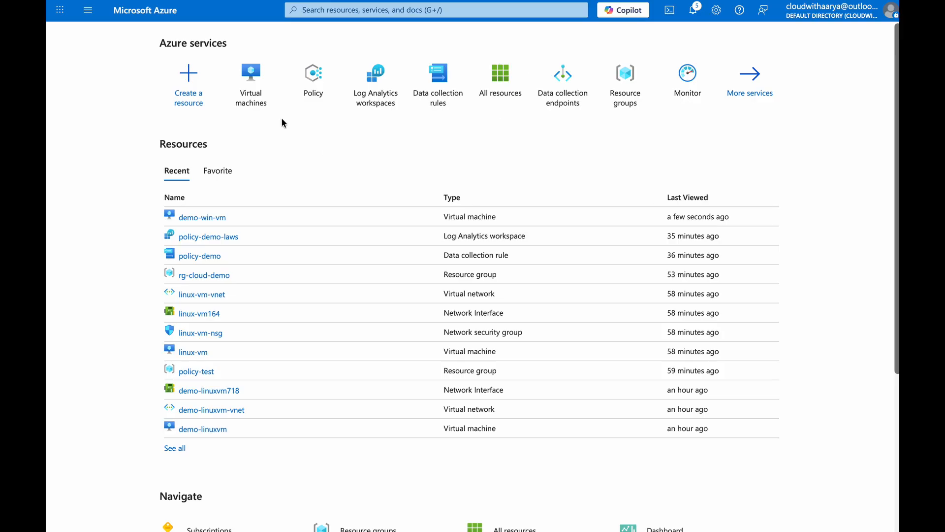
pyautogui.click(251, 81)
pyautogui.click(236, 117)
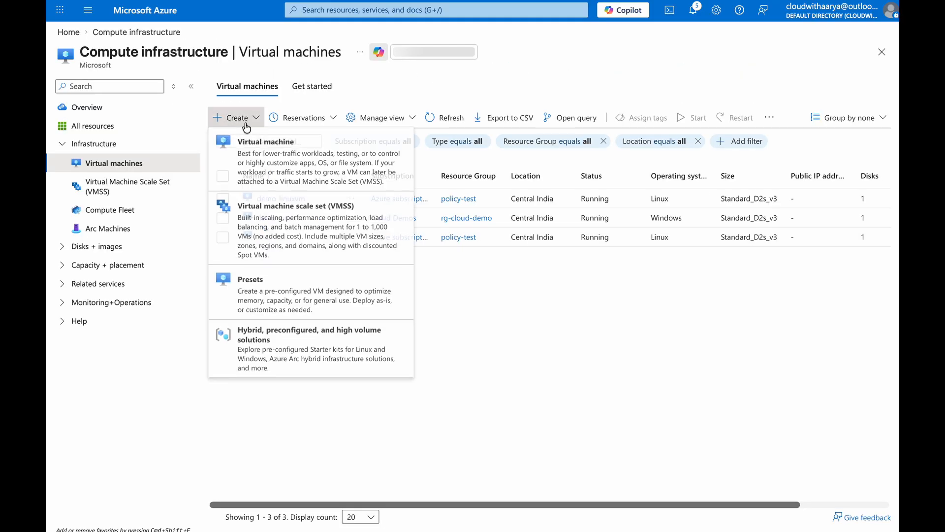
pyautogui.click(248, 148)
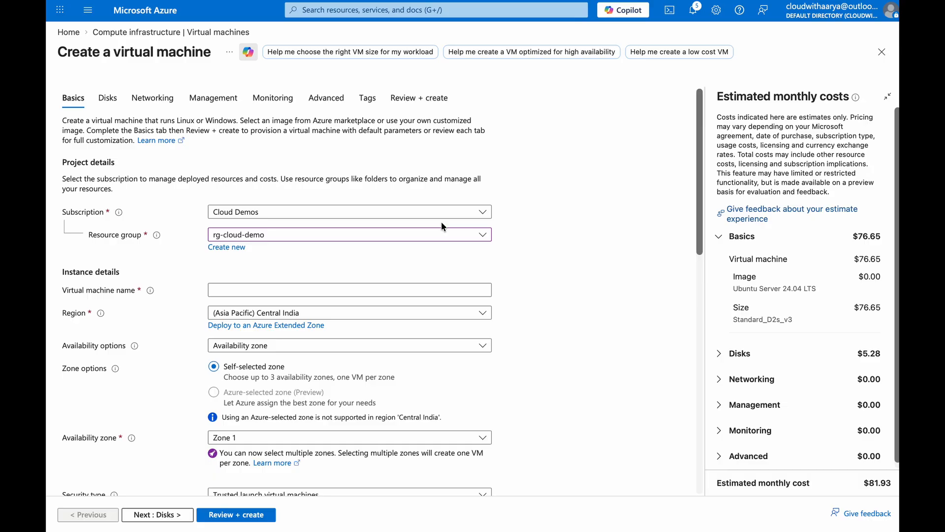
pyautogui.click(441, 289)
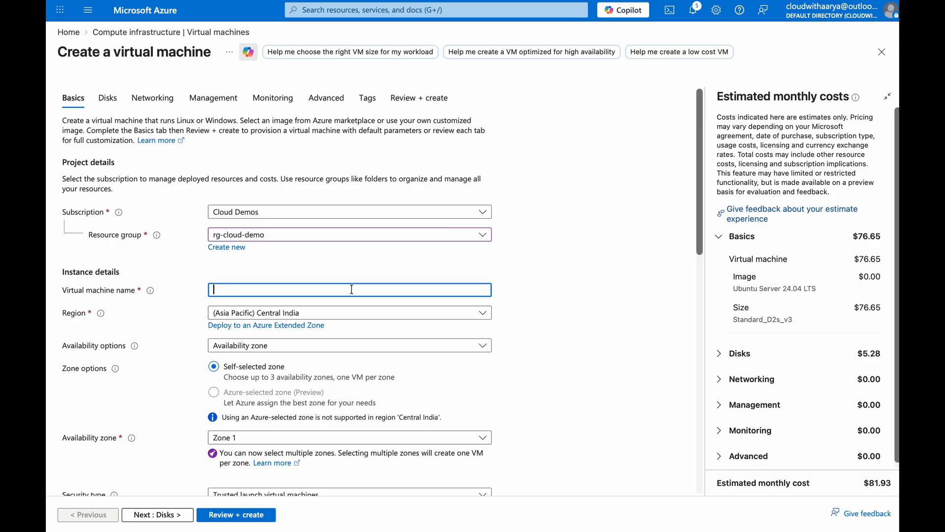
pyautogui.write('after-policy-demo')
pyautogui.scroll(-1, 286, 388)
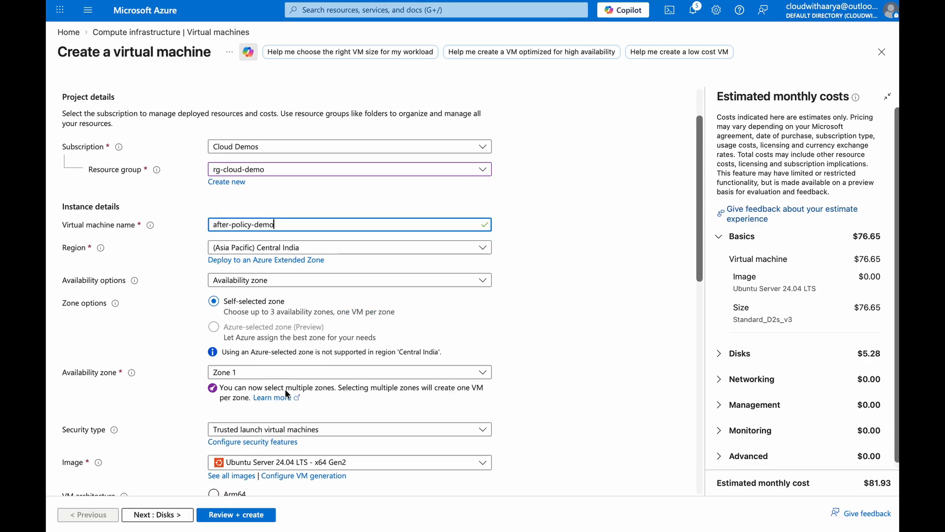
pyautogui.click(265, 277)
pyautogui.click(264, 293)
# Use password authentication for the administrator account, and enter the admin username, password and password confirmation
pyautogui.scroll(-2, 274, 356)
pyautogui.scroll(-2, 273, 356)
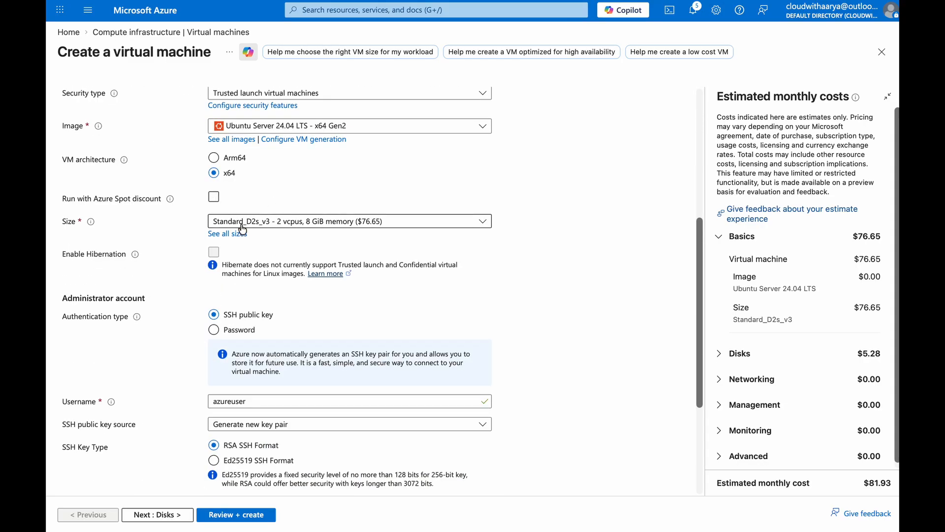
pyautogui.click(229, 330)
pyautogui.click(254, 355)
pyautogui.write('aar')
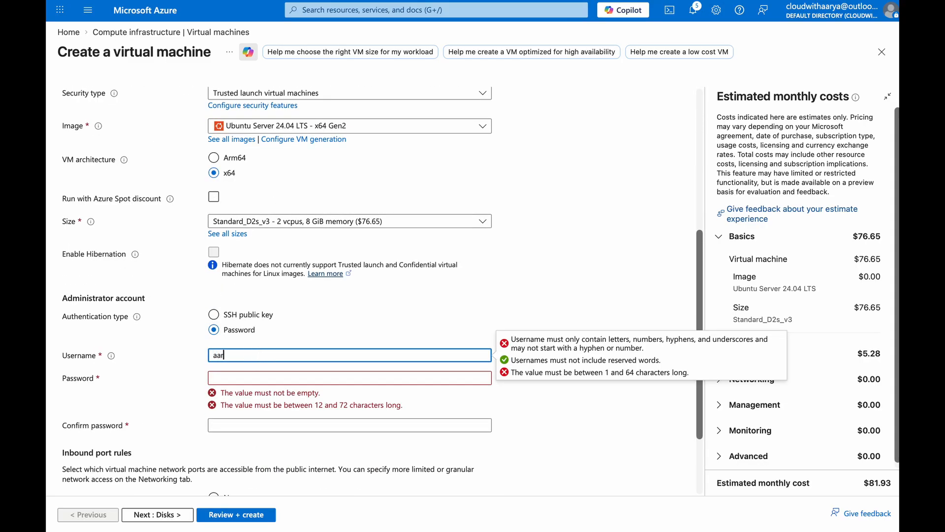
pyautogui.write('ya')
pyautogui.press('Tab')
pyautogui.write('••••••')
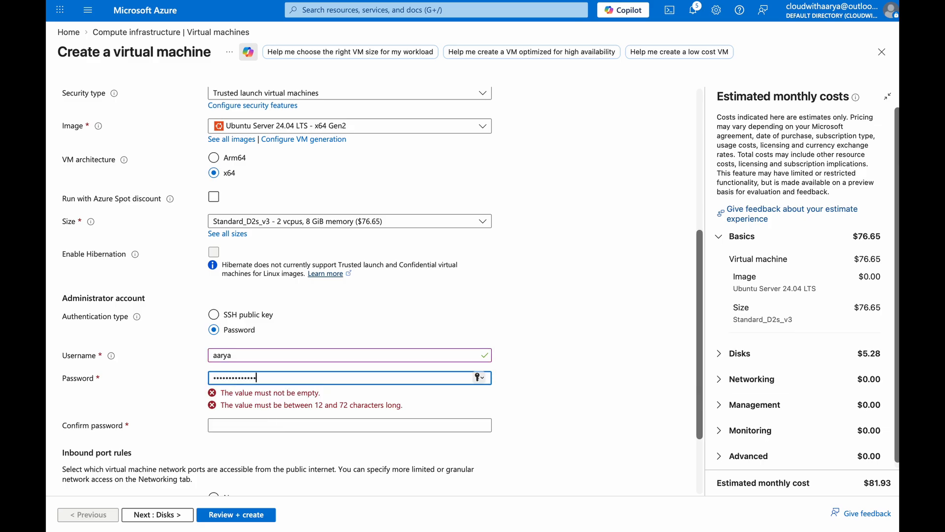
pyautogui.press('Tab')
pyautogui.write('••••••••••••••')
# Proceed to the disk settings and set the OS disk type to locally-redundant Standard HDD
pyautogui.scroll(-2, 345, 295)
pyautogui.click(157, 514)
pyautogui.click(249, 319)
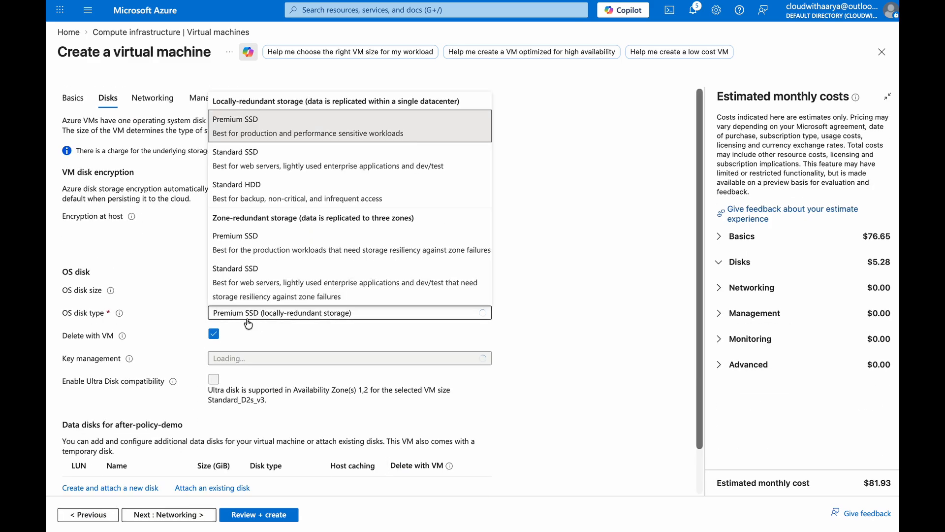
pyautogui.click(242, 190)
pyautogui.scroll(-2, 182, 424)
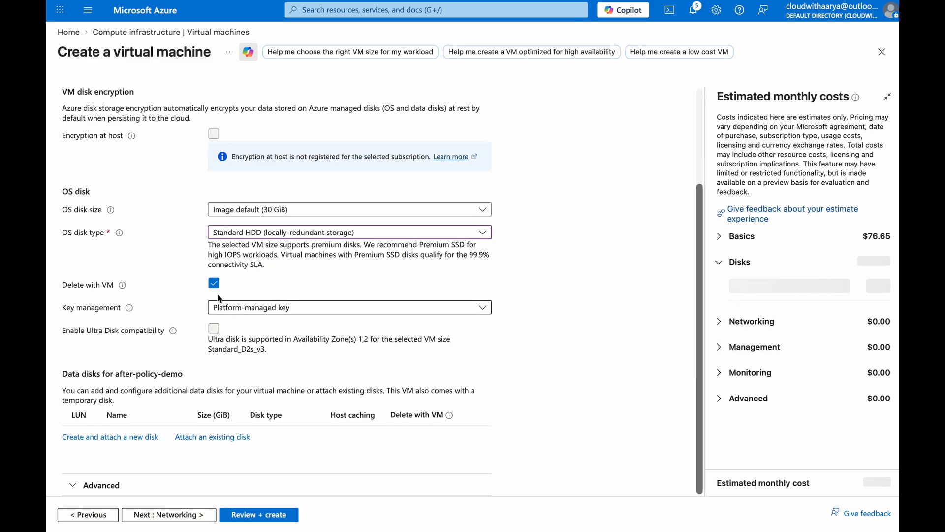
# Leave the networking, management and monitoring settings as they are, then review and create the virtual machine
pyautogui.click(193, 514)
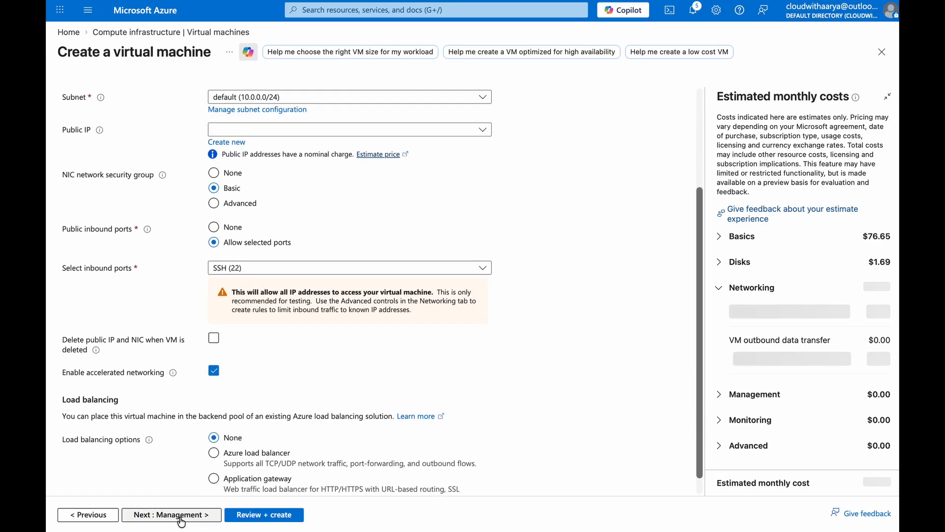
pyautogui.click(180, 517)
pyautogui.scroll(-2, 175, 524)
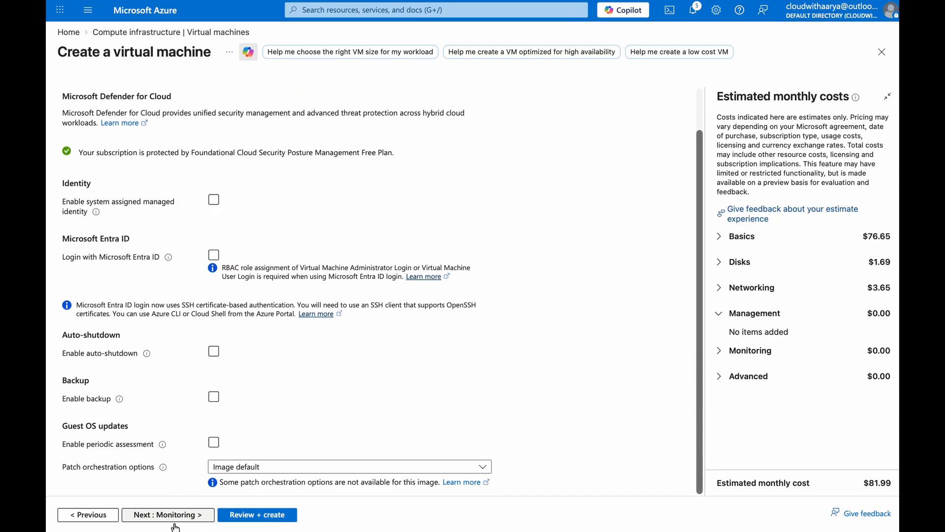
pyautogui.click(186, 515)
pyautogui.click(190, 514)
pyautogui.click(220, 516)
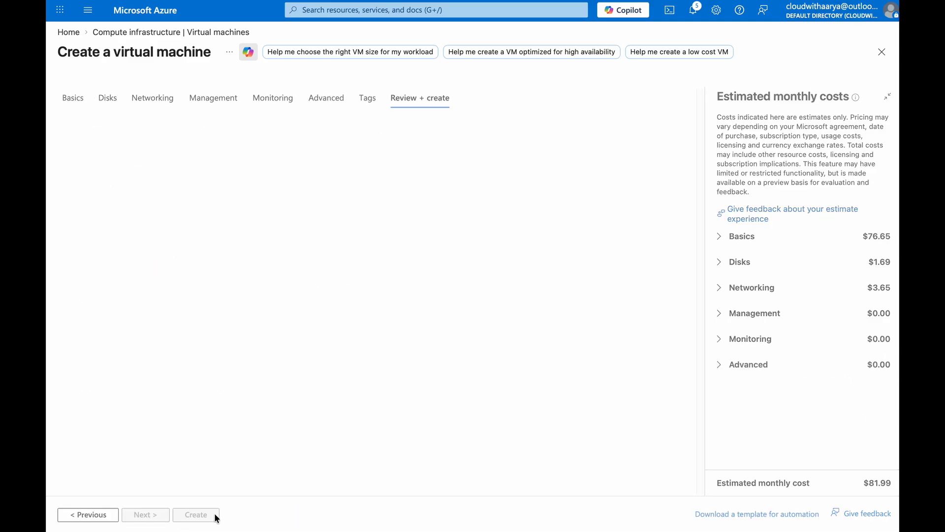
pyautogui.click(196, 514)
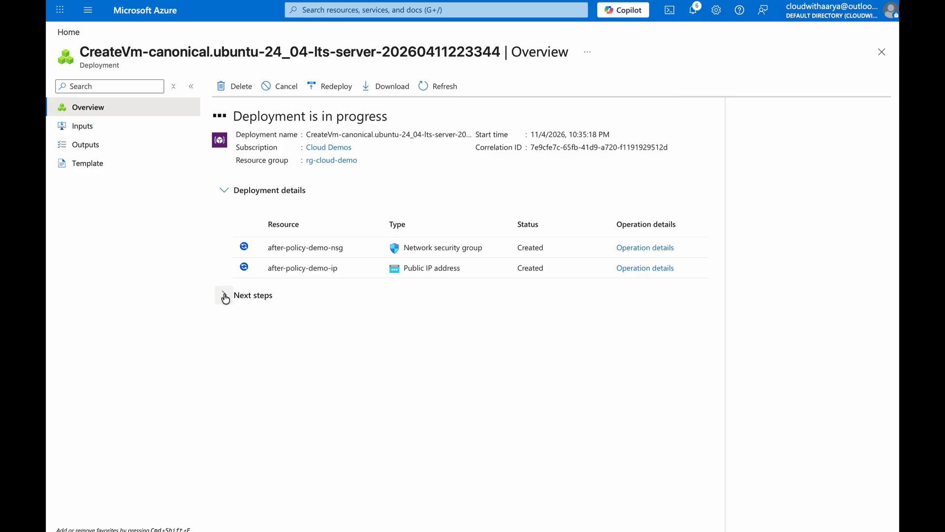
# Open the deployed after-policy-demo virtual machine and check its extensions
pyautogui.click(224, 295)
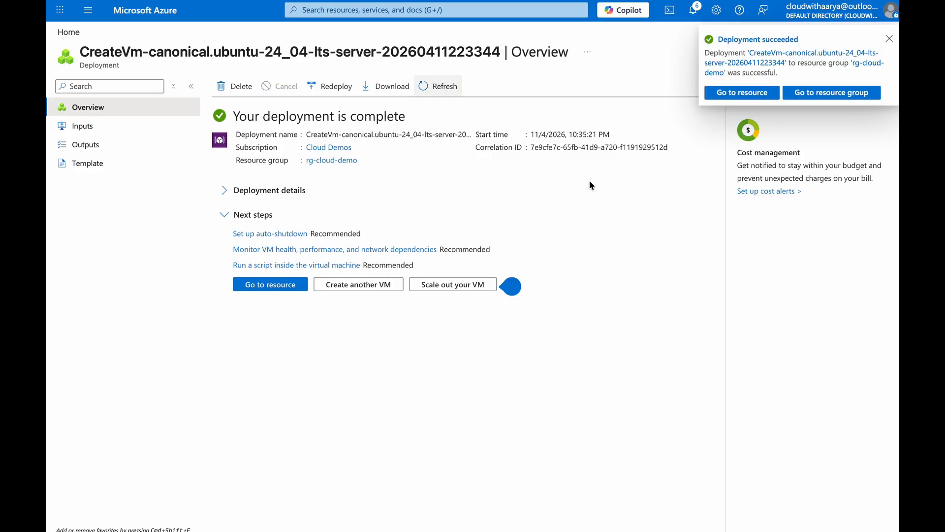
pyautogui.click(256, 285)
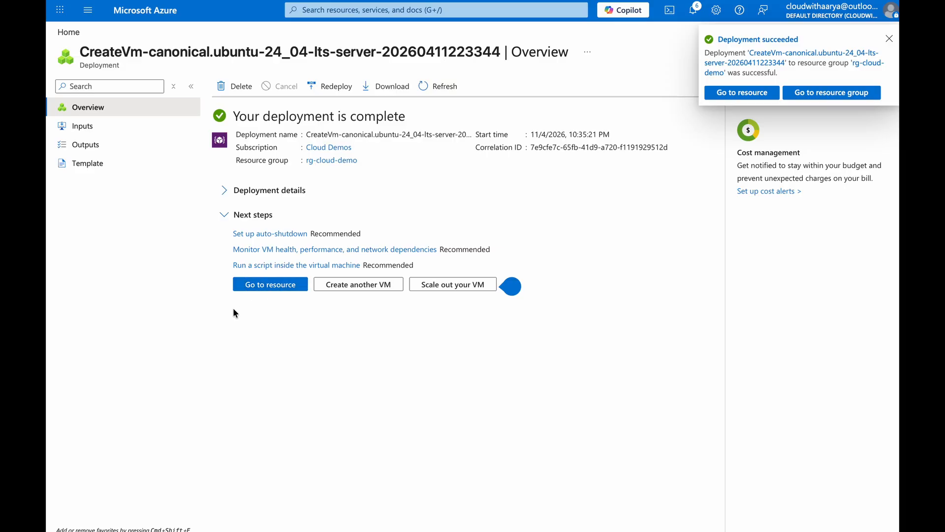
pyautogui.click(129, 438)
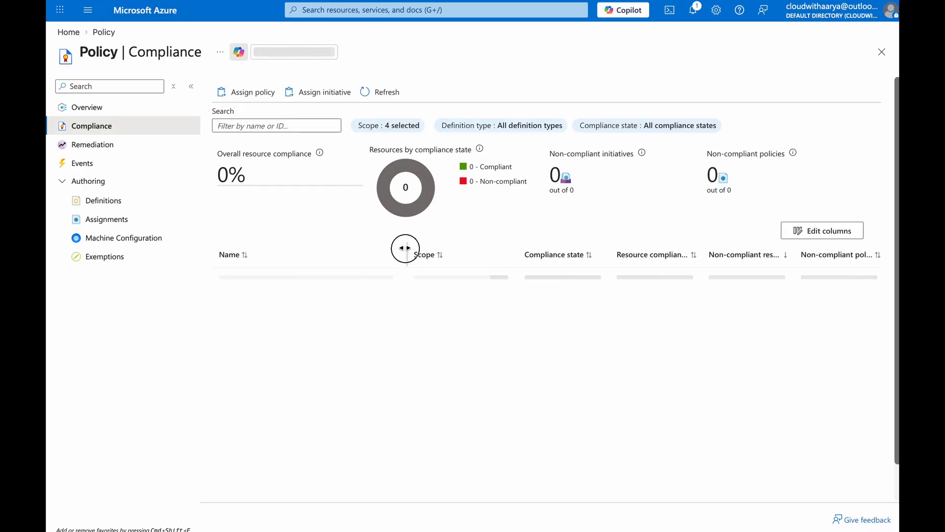
# Review the Linux initiative's compliance by policy and non-compliant resource, widening the name column to show the full policy names
pyautogui.scroll(-1, 295, 344)
pyautogui.click(291, 294)
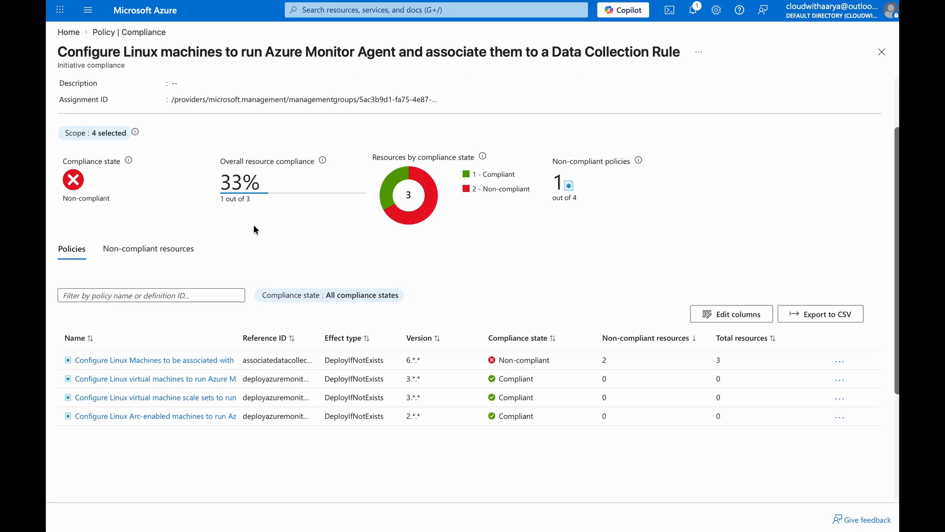
pyautogui.moveTo(239, 337); pyautogui.dragTo(400, 338)
pyautogui.click(134, 253)
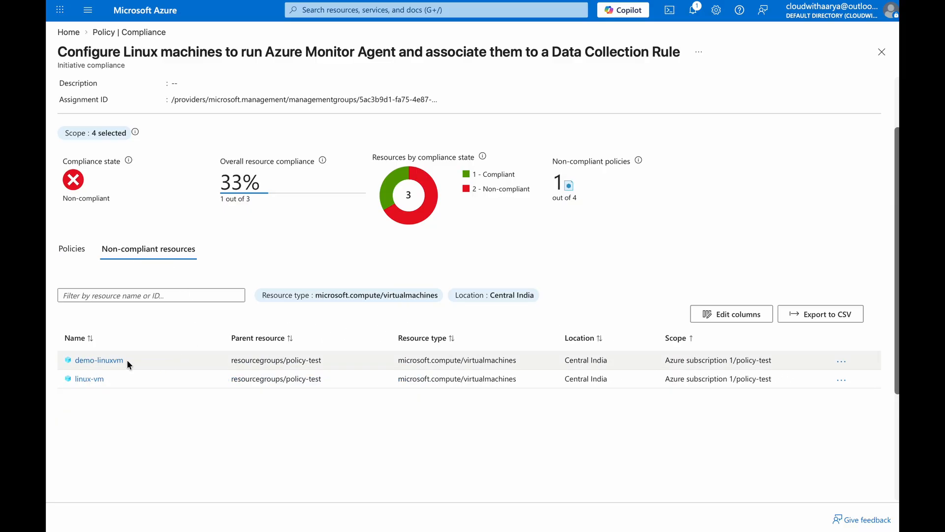
pyautogui.click(80, 251)
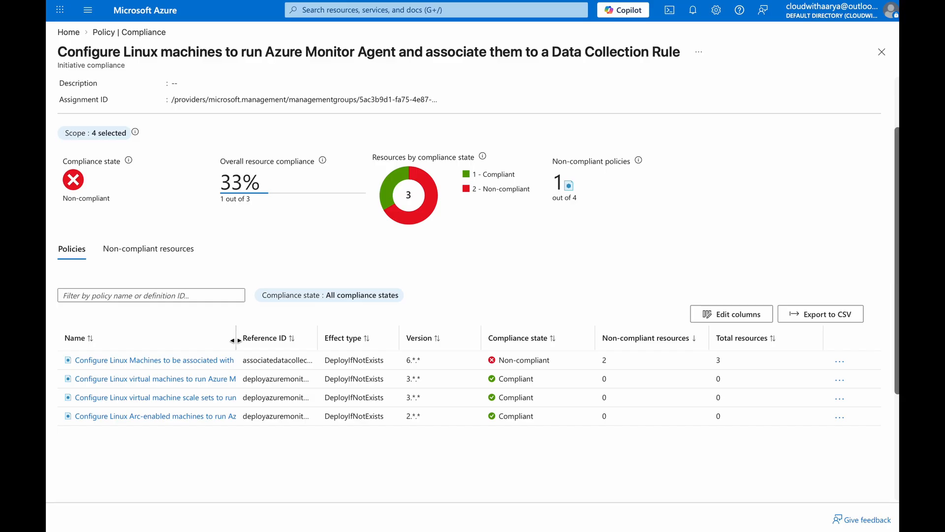
pyautogui.moveTo(236, 338); pyautogui.dragTo(354, 320)
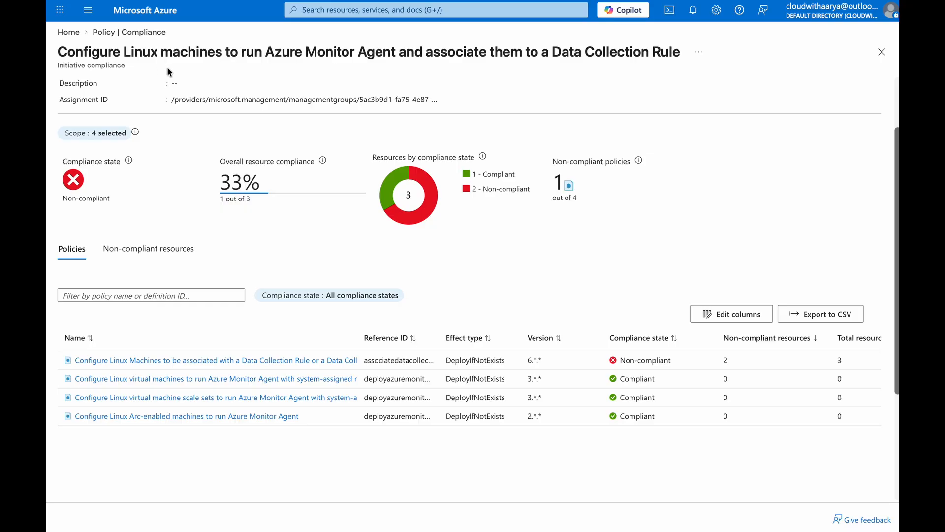
pyautogui.moveTo(359, 337); pyautogui.dragTo(579, 320)
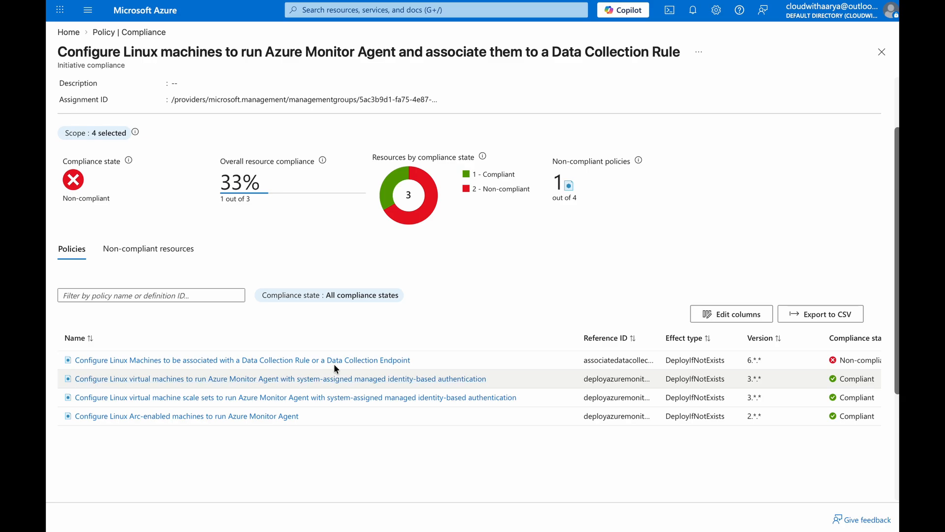
# Check the resources associated with the policy-demo data collection rule and open the after-policy-demo virtual machine from there
pyautogui.click(167, 11)
pyautogui.click(315, 92)
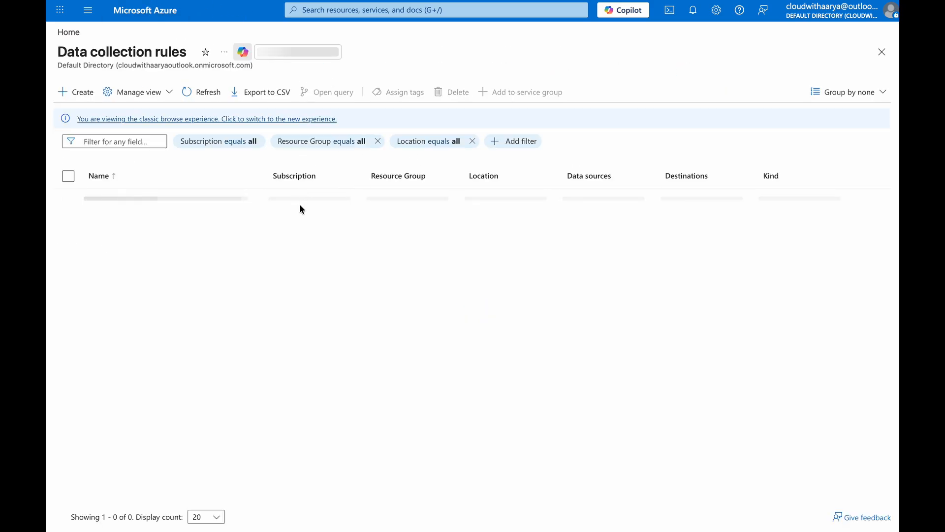
pyautogui.click(182, 201)
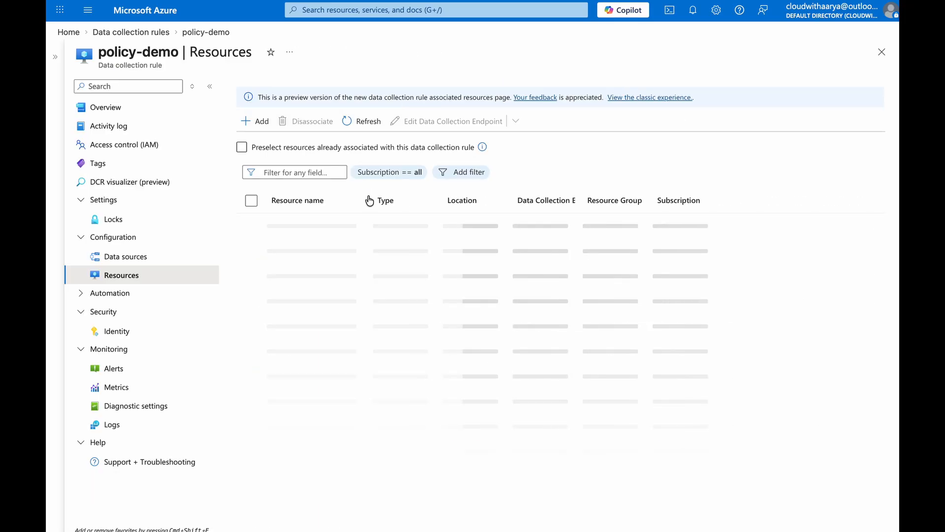
pyautogui.click(394, 227)
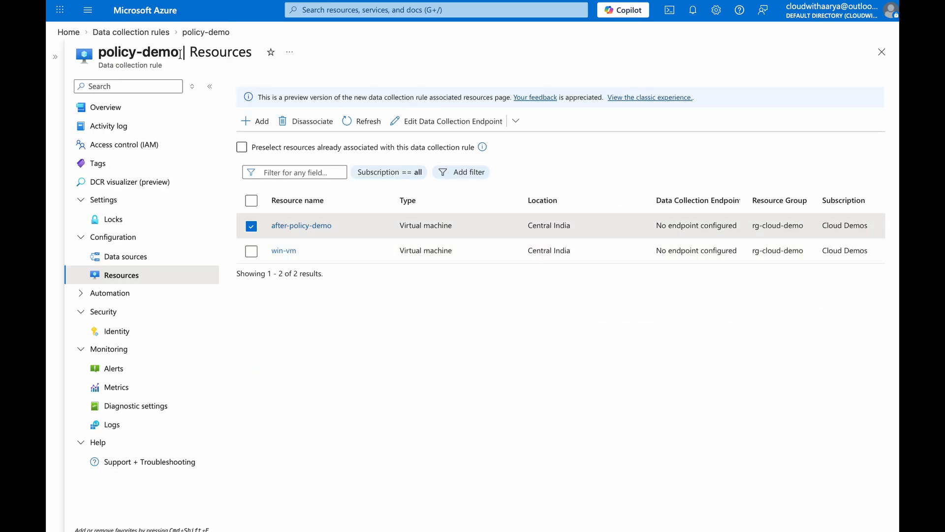
pyautogui.click(286, 227)
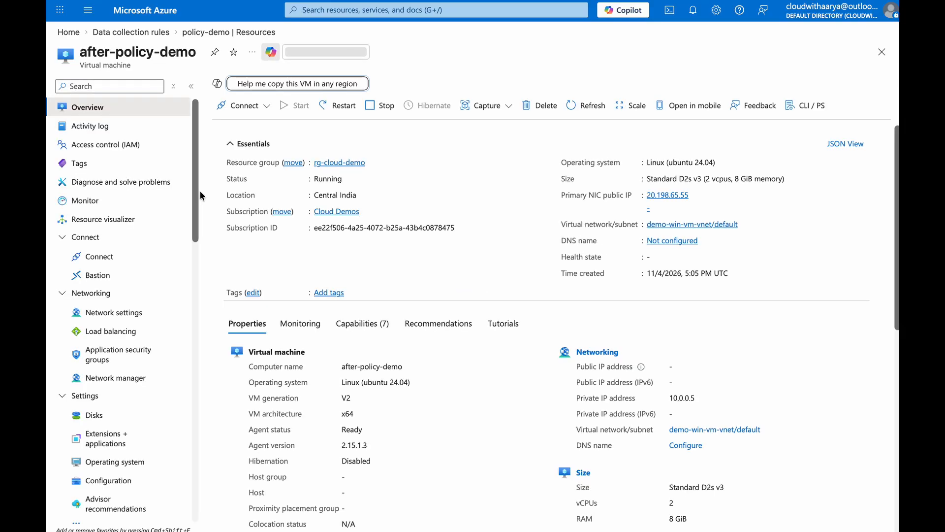
# Check the extensions of after-policy-demo, and turn on and save its system-assigned managed identity
pyautogui.click(113, 438)
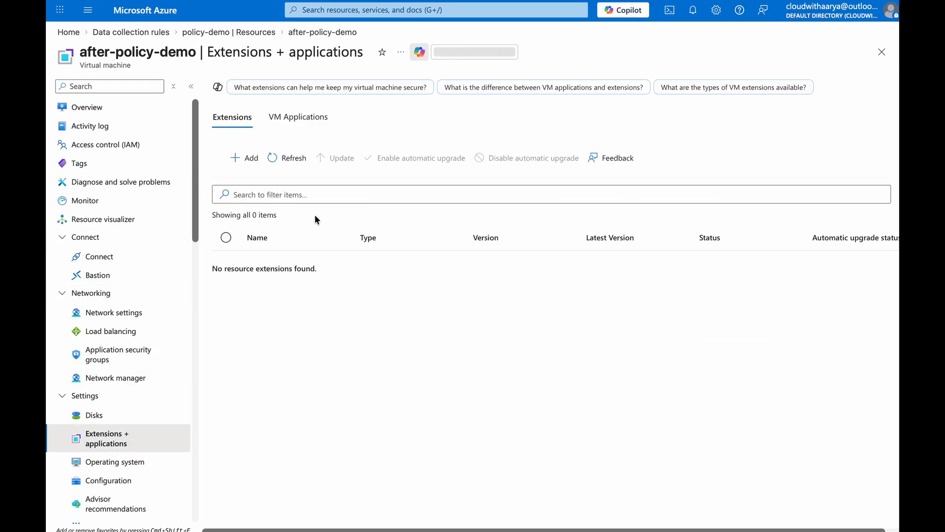
pyautogui.scroll(-4, 177, 362)
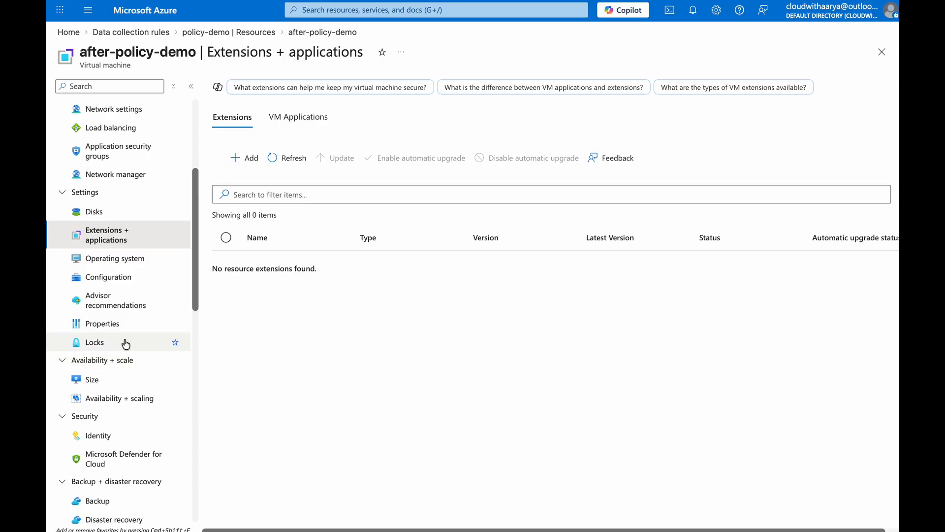
pyautogui.scroll(-2, 123, 370)
pyautogui.click(133, 363)
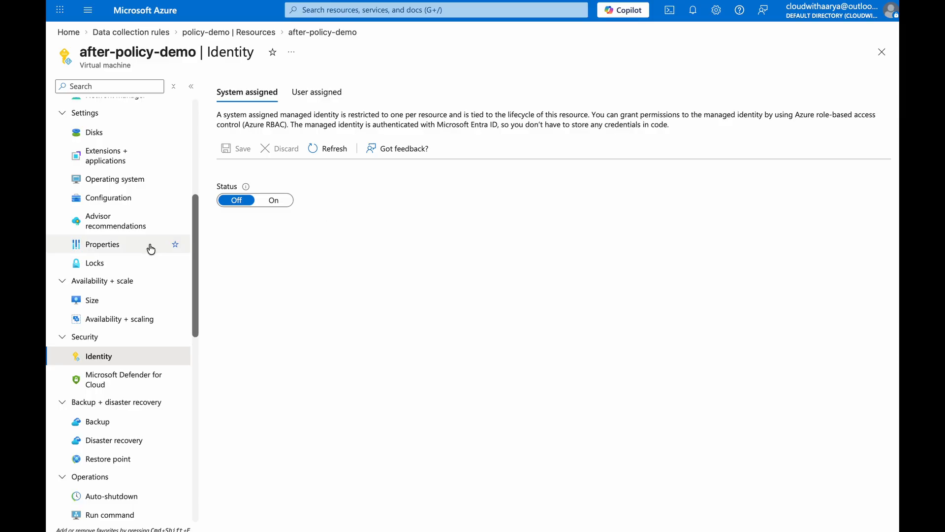
pyautogui.scroll(-1, 114, 271)
pyautogui.scroll(1, 114, 271)
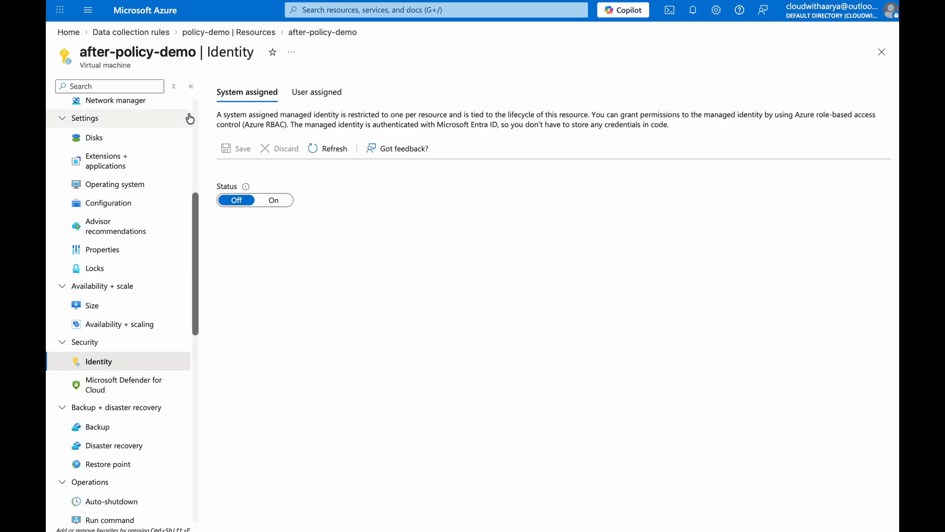
pyautogui.click(274, 200)
pyautogui.click(231, 152)
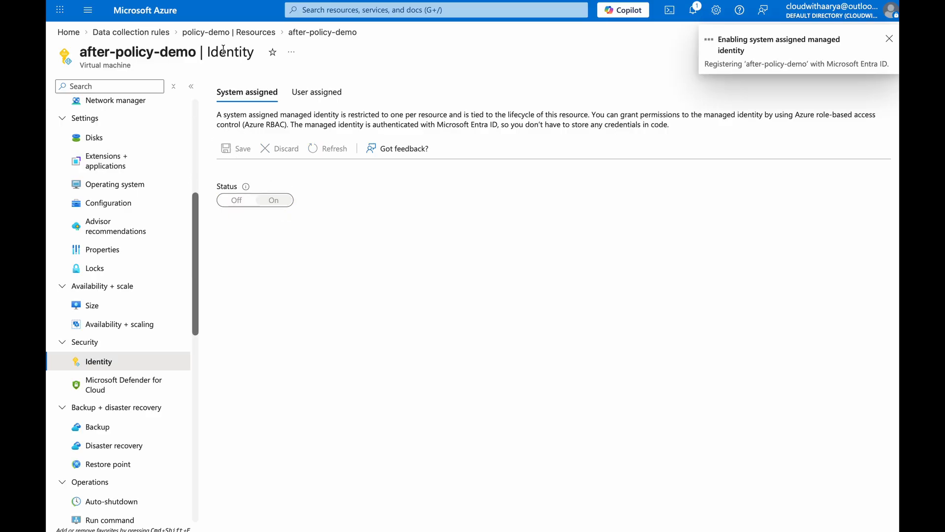
# Review the list of virtual machines, widening the name column
pyautogui.click(166, 15)
pyautogui.click(581, 285)
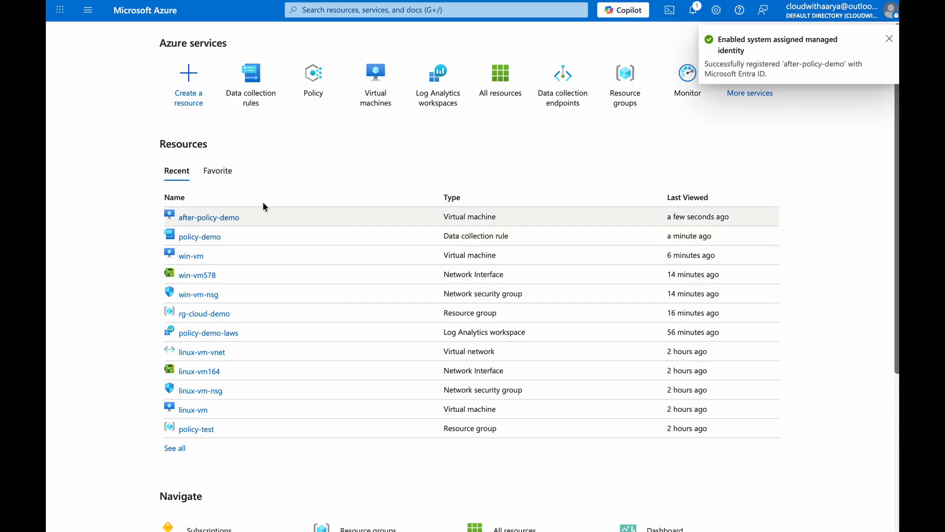
pyautogui.click(383, 113)
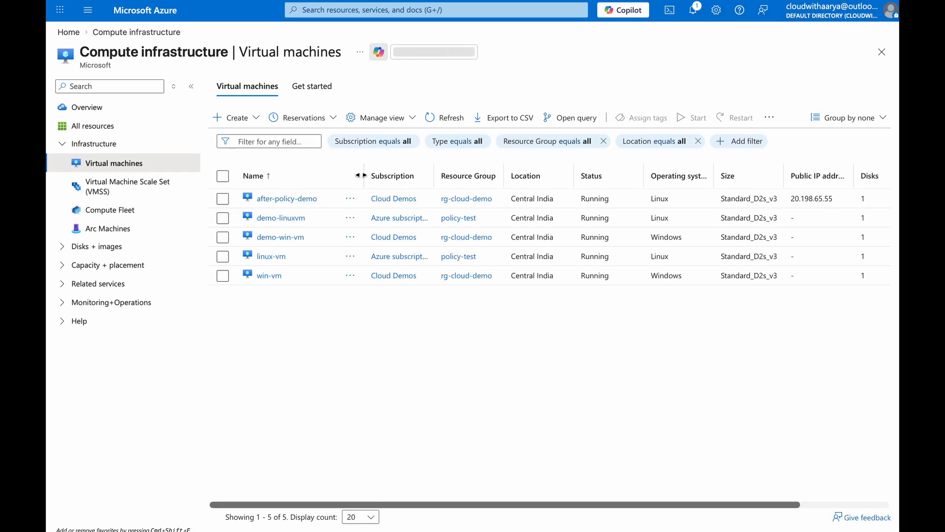
pyautogui.moveTo(359, 174); pyautogui.dragTo(381, 173)
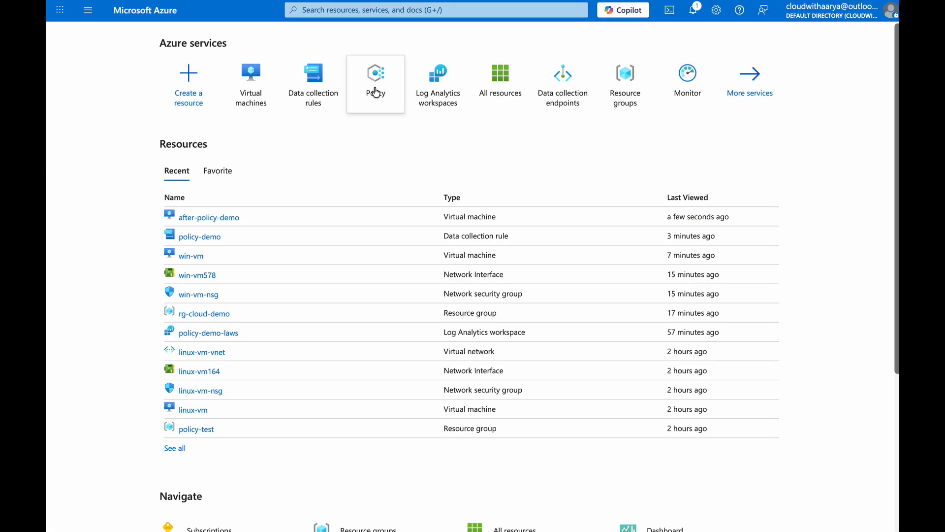
# Review the Windows Azure Monitor Agent initiative's compliance by policy, widening the name column to show the full policy names
pyautogui.click(375, 97)
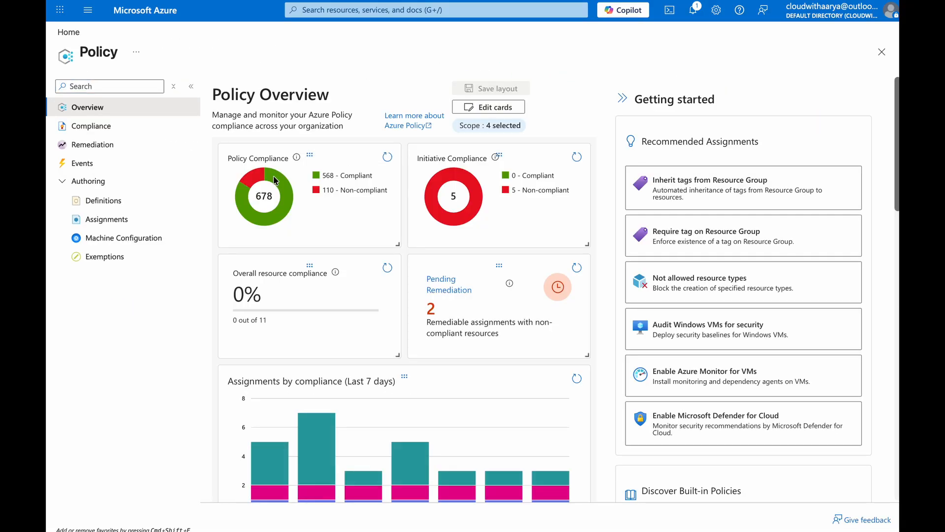
pyautogui.click(92, 126)
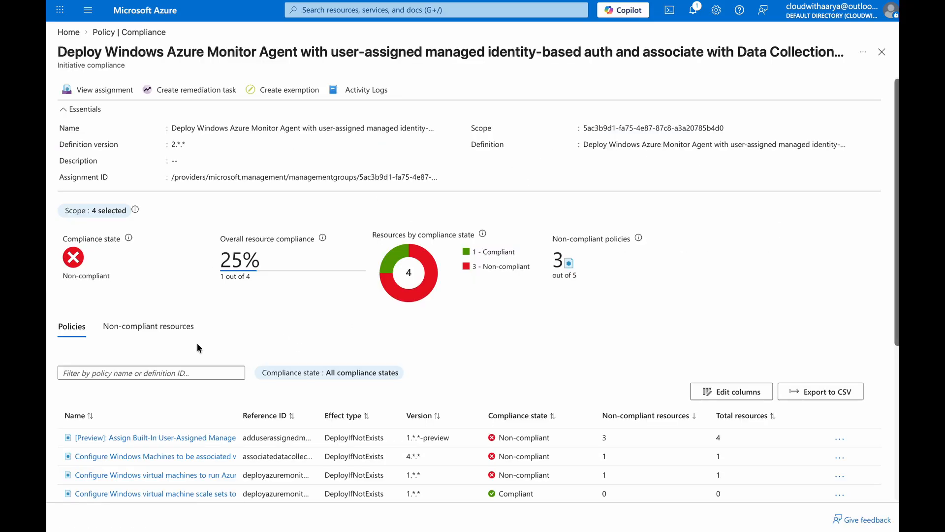
pyautogui.scroll(-5, 238, 294)
pyautogui.moveTo(231, 170); pyautogui.dragTo(553, 168)
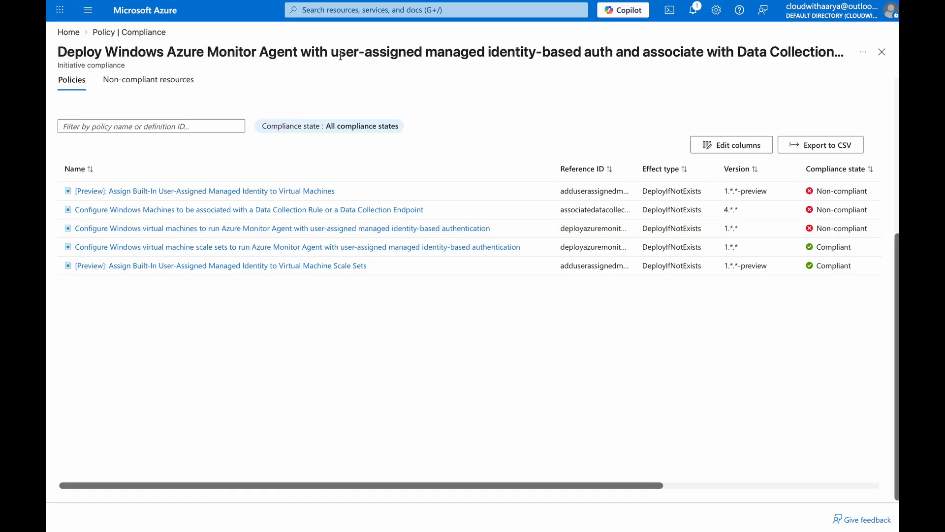
pyautogui.moveTo(319, 53); pyautogui.dragTo(592, 52)
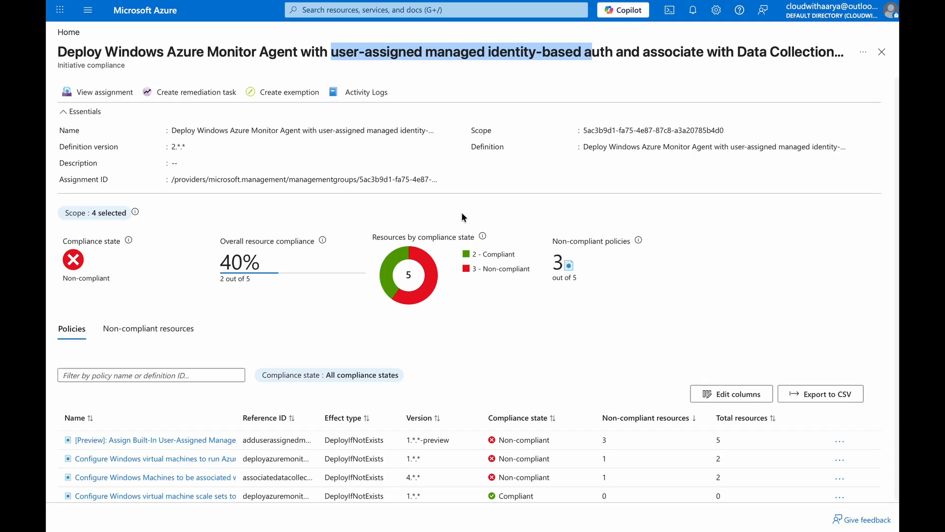
# Open the win-vm virtual machine and check its user-assigned managed identities and its extensions
pyautogui.click(148, 10)
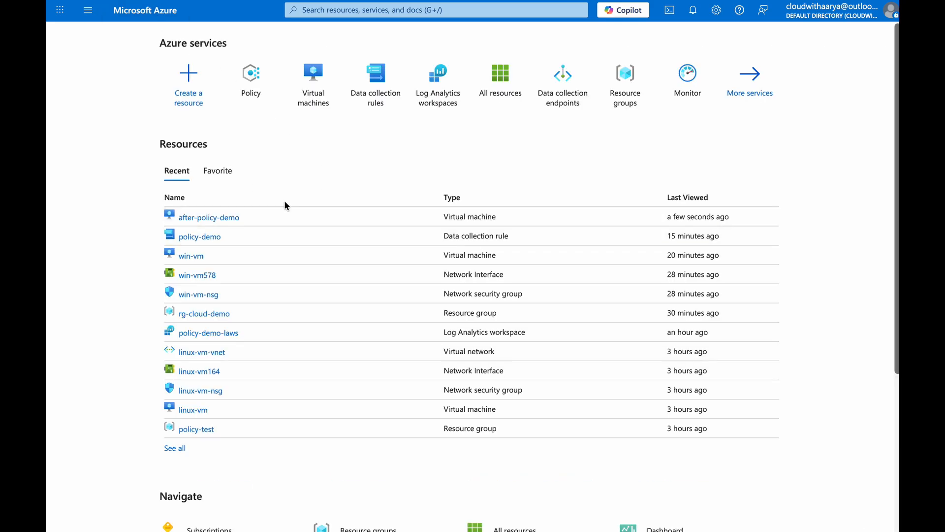
pyautogui.click(191, 255)
pyautogui.scroll(-2, 133, 394)
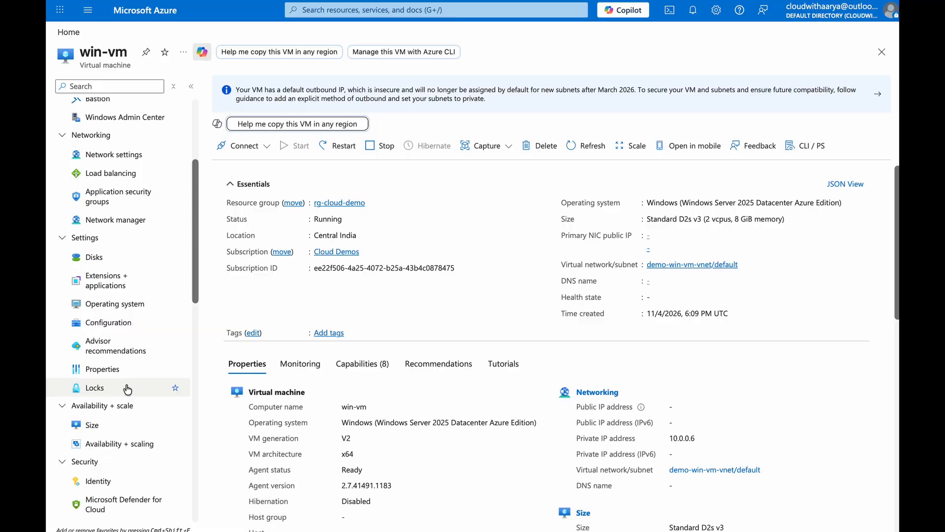
pyautogui.click(99, 481)
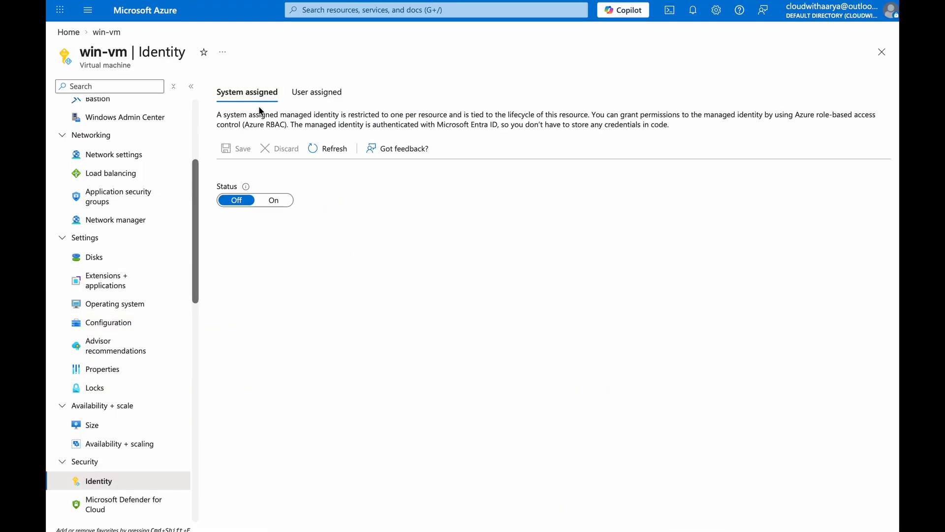
pyautogui.click(313, 93)
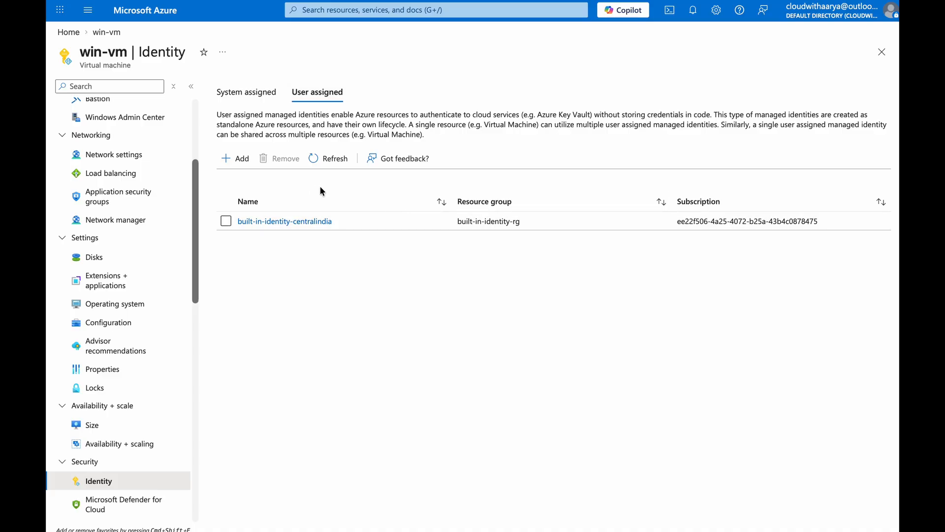
pyautogui.scroll(5, 143, 312)
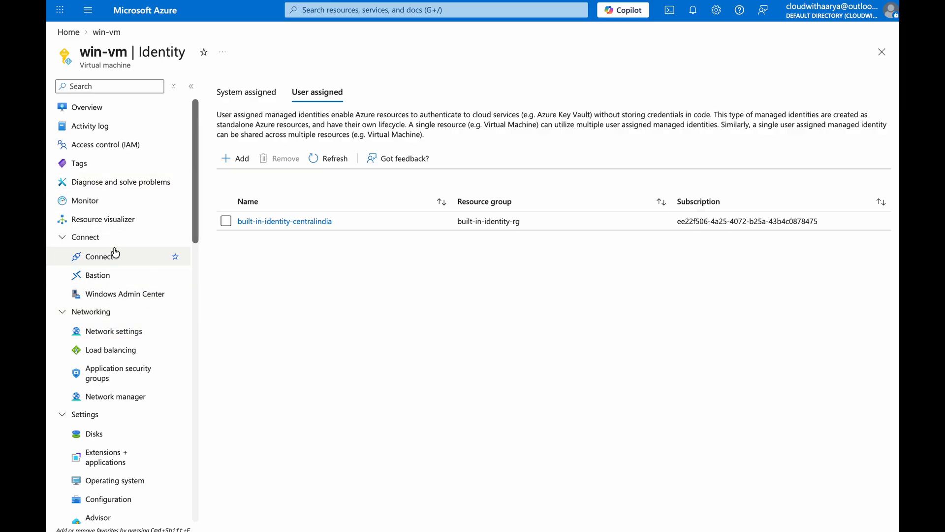
pyautogui.click(104, 457)
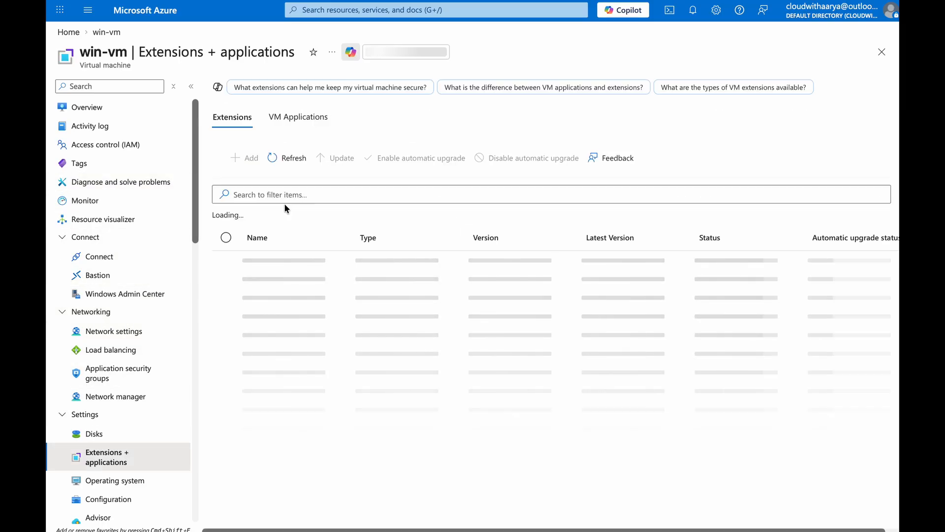
# Examine win-vm's activity log for data collection rule association and virtual machine extension operations, including who initiated them
pyautogui.click(95, 127)
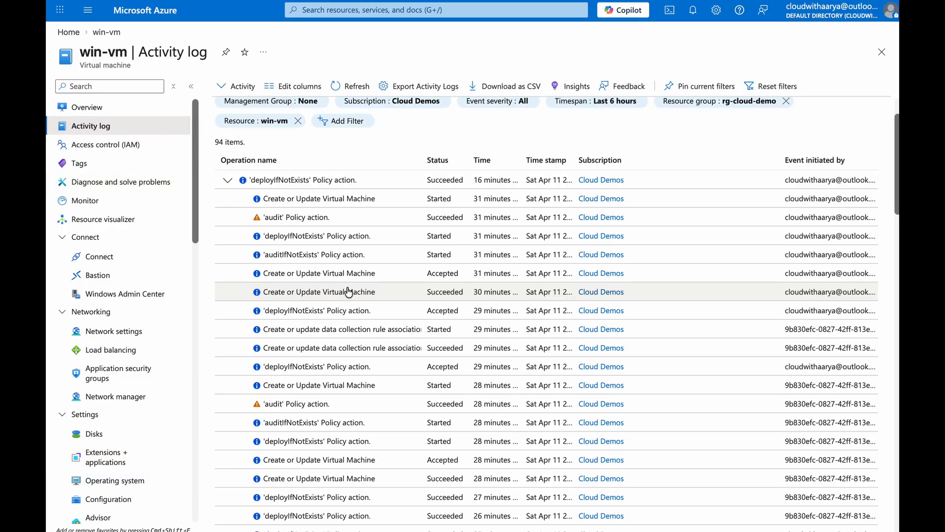
pyautogui.scroll(-5, 418, 315)
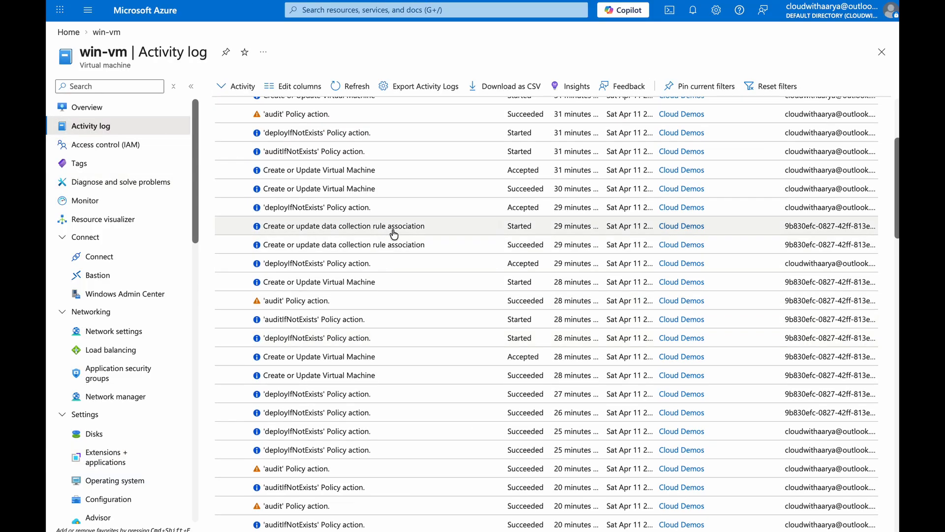
pyautogui.scroll(5, 450, 238)
pyautogui.moveTo(719, 327); pyautogui.dragTo(856, 325)
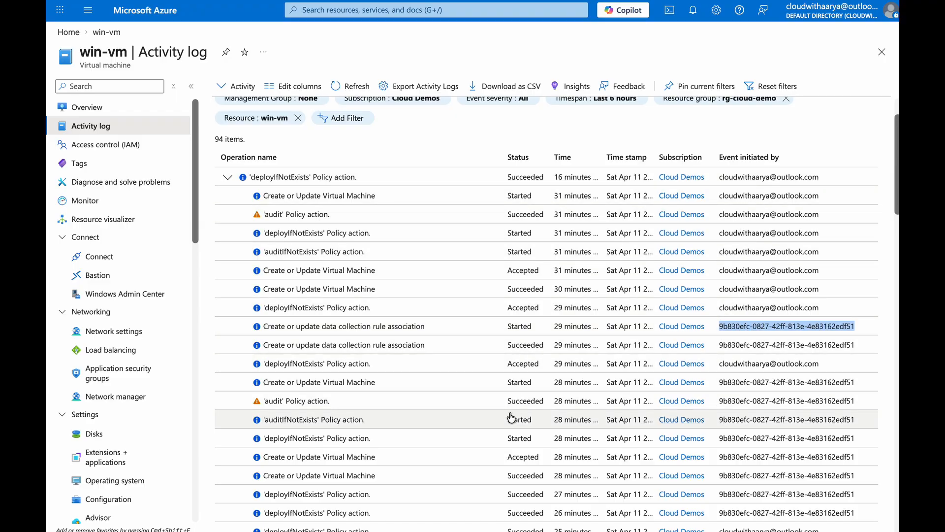
pyautogui.scroll(-2, 452, 439)
pyautogui.scroll(-3, 469, 376)
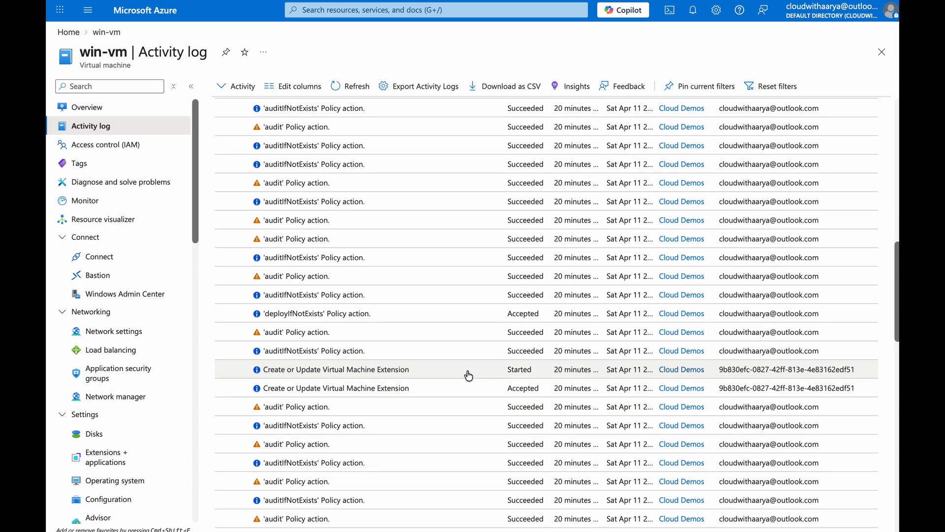
pyautogui.scroll(10, 459, 312)
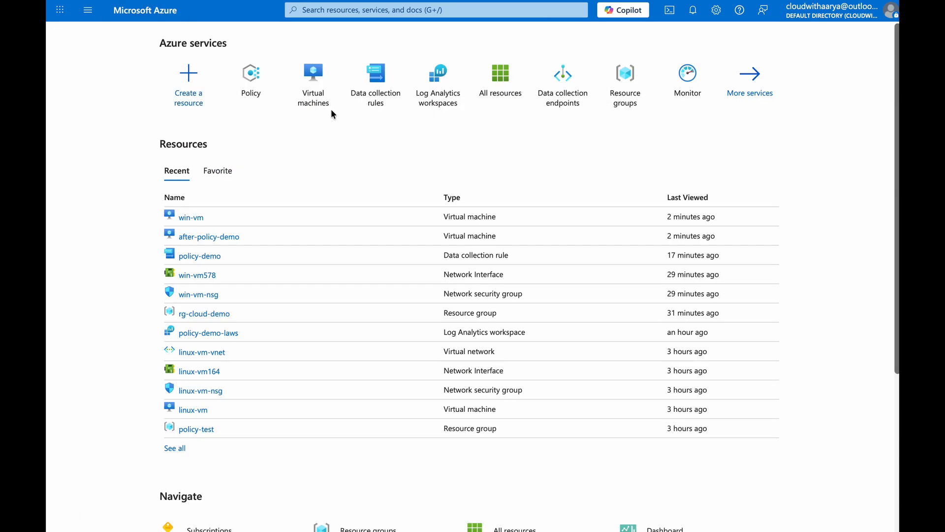
# Check the resources associated with the policy-demo data collection rule and select win-vm among them
pyautogui.click(376, 96)
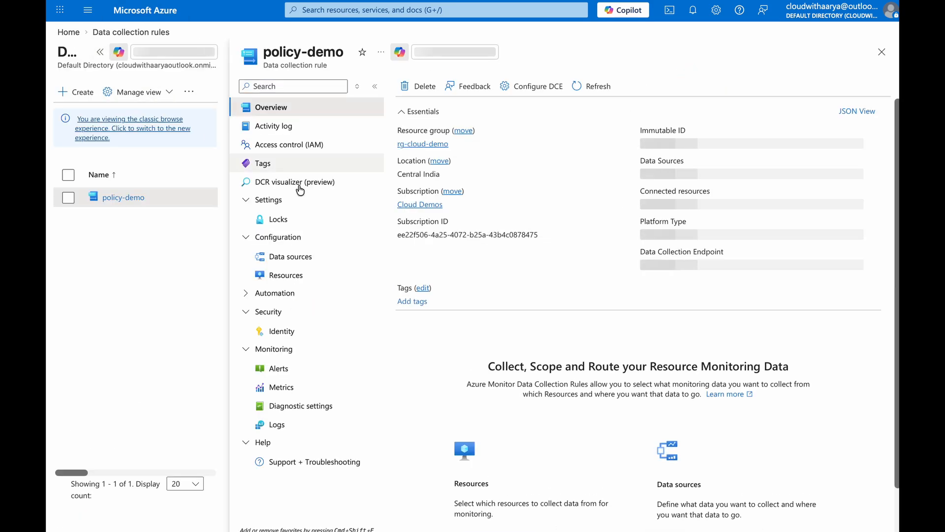
pyautogui.click(273, 275)
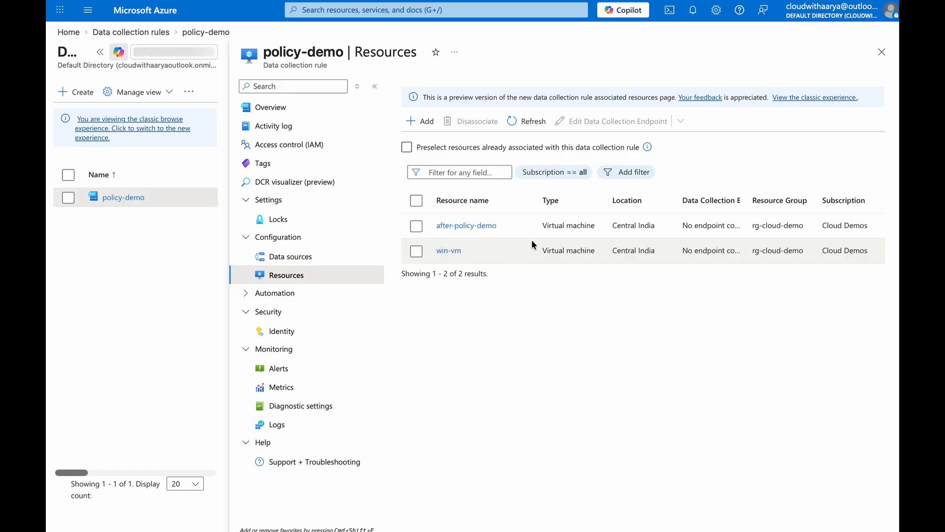
pyautogui.click(475, 254)
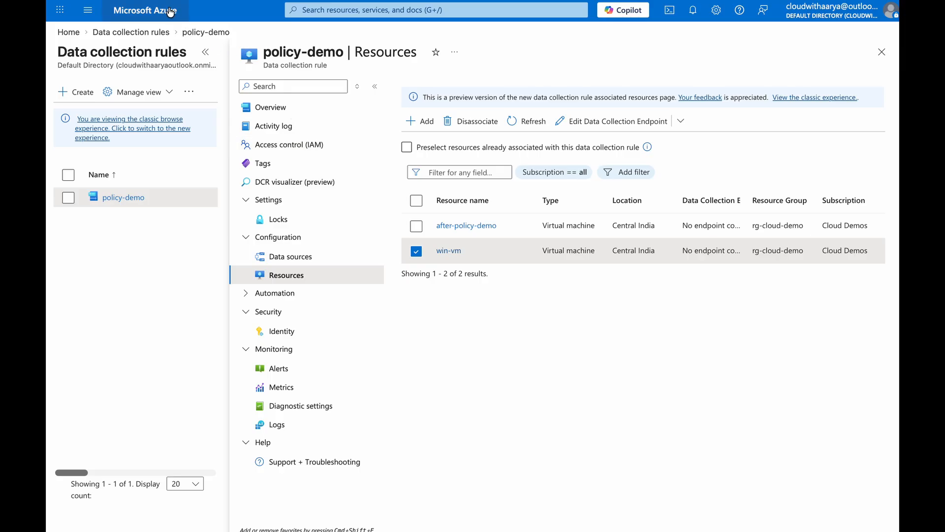
# Open the after-policy-demo virtual machine and check its installed extensions and its system-assigned managed identity
pyautogui.click(155, 12)
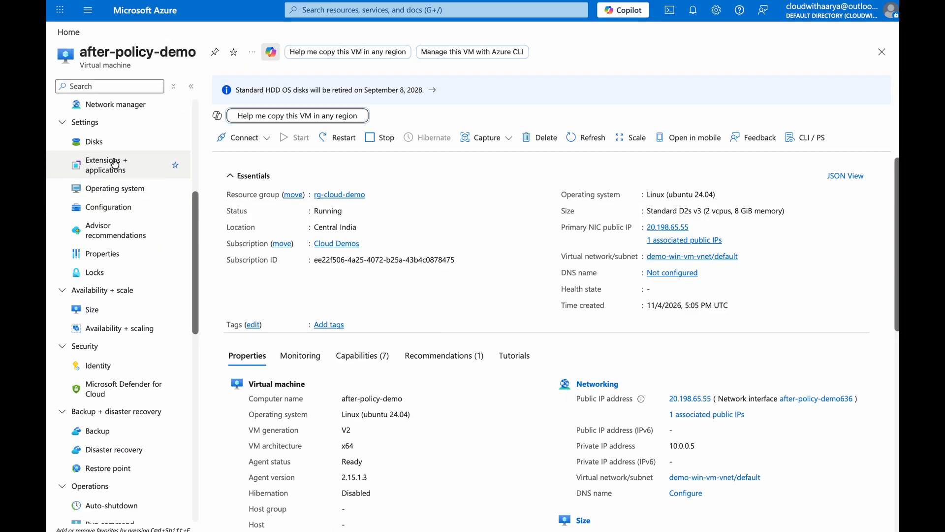
pyautogui.click(121, 165)
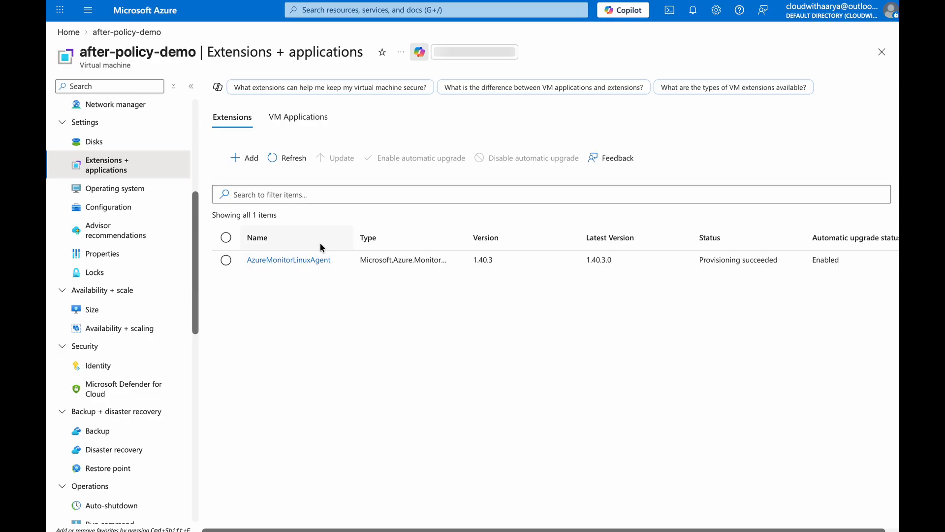
pyautogui.scroll(-6, 127, 324)
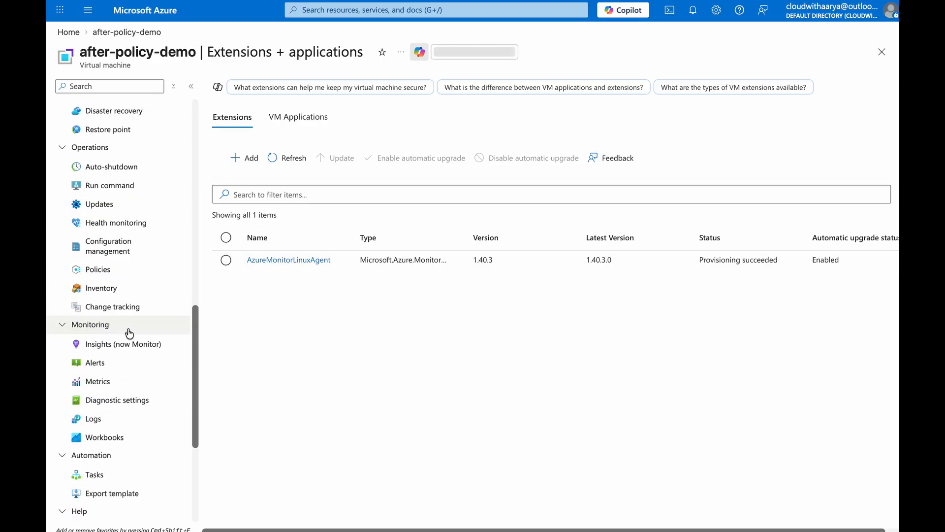
pyautogui.scroll(3, 118, 199)
pyautogui.click(120, 154)
pyautogui.moveTo(238, 187)
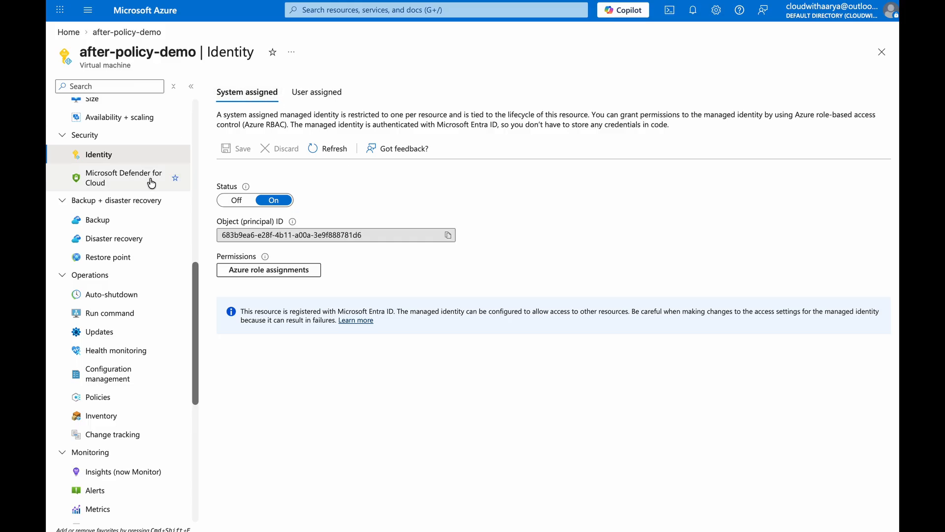
pyautogui.scroll(10, 146, 219)
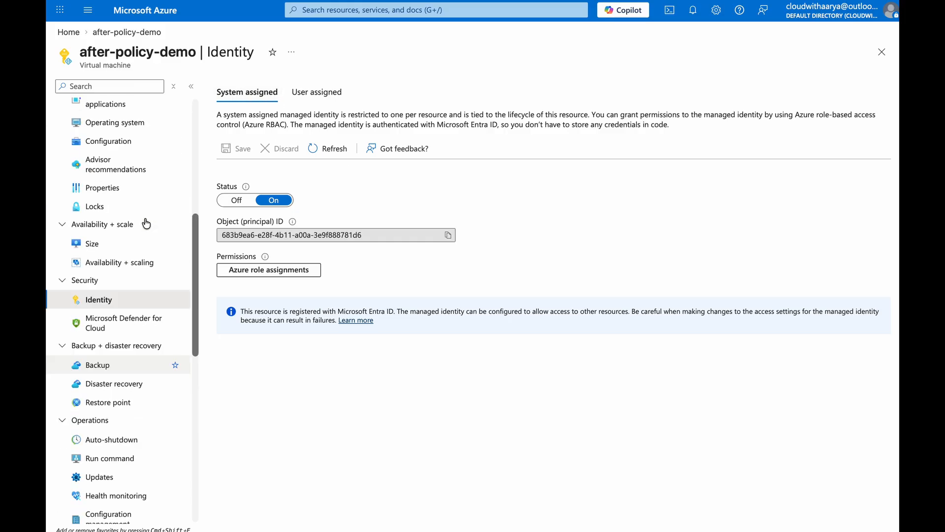
pyautogui.click(105, 438)
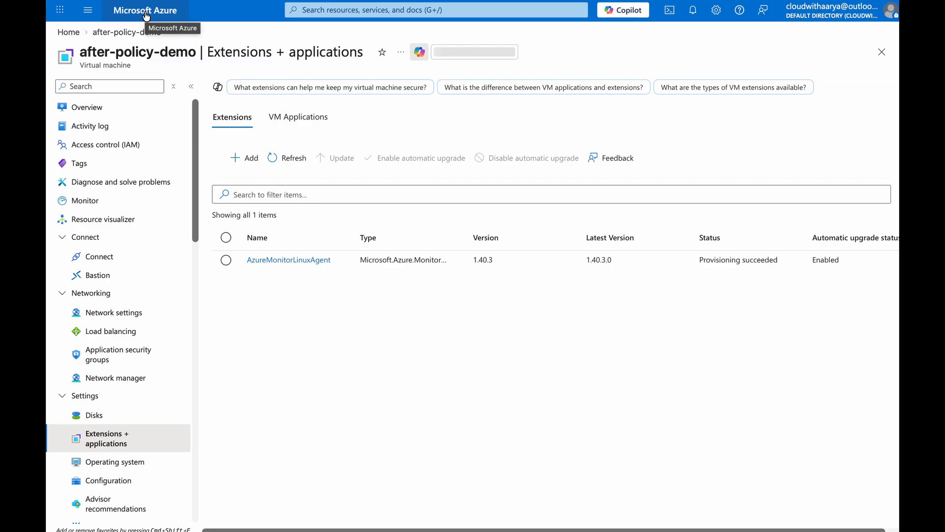
# Open the logs of the policy-demo-laws Log Analytics workspace and switch the query editor to KQL mode
pyautogui.click(146, 16)
pyautogui.click(435, 97)
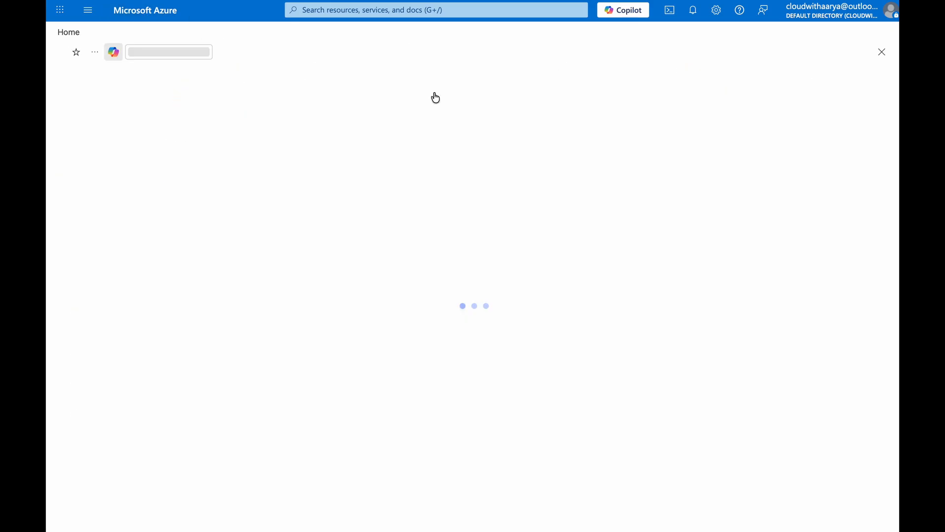
pyautogui.click(129, 175)
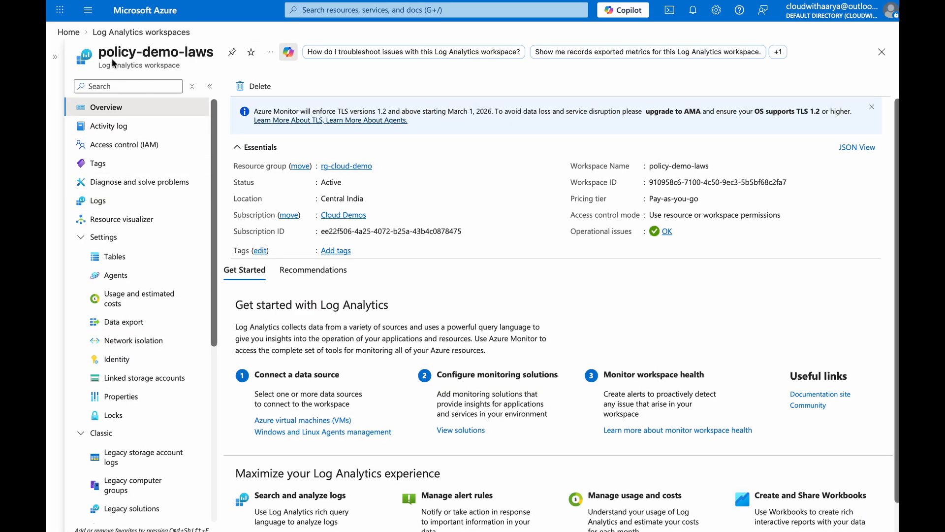
pyautogui.click(117, 211)
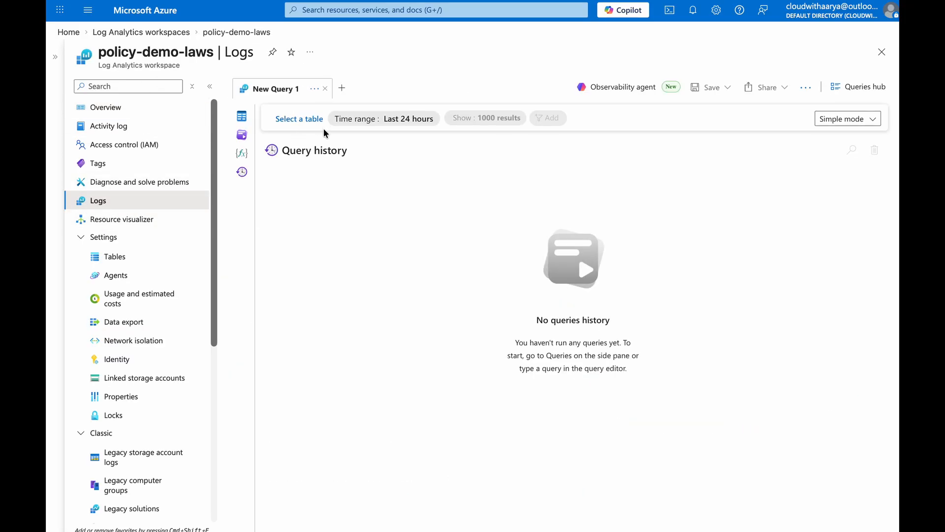
pyautogui.click(846, 119)
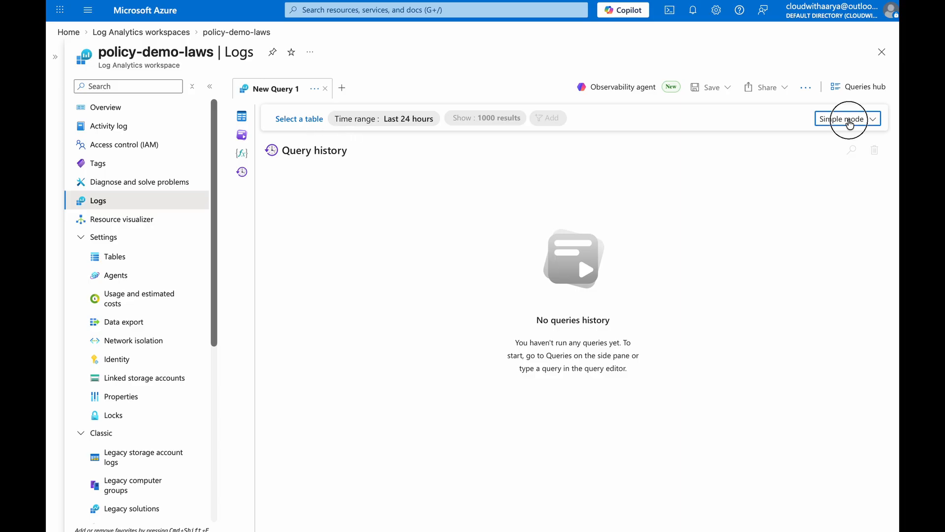
pyautogui.click(838, 156)
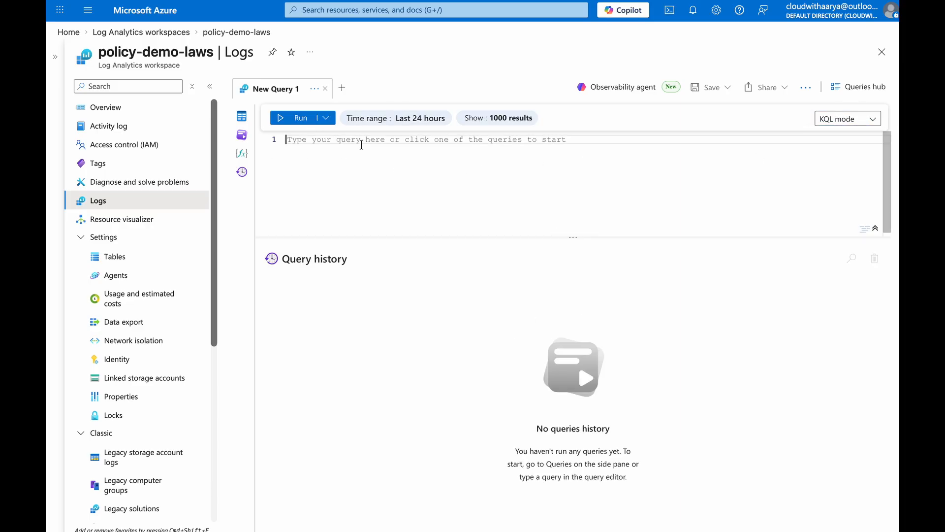
# Run a Syslog query and check which computers appear in the results using the Computer column's filter
pyautogui.write('Syslog')
pyautogui.press('Escape')
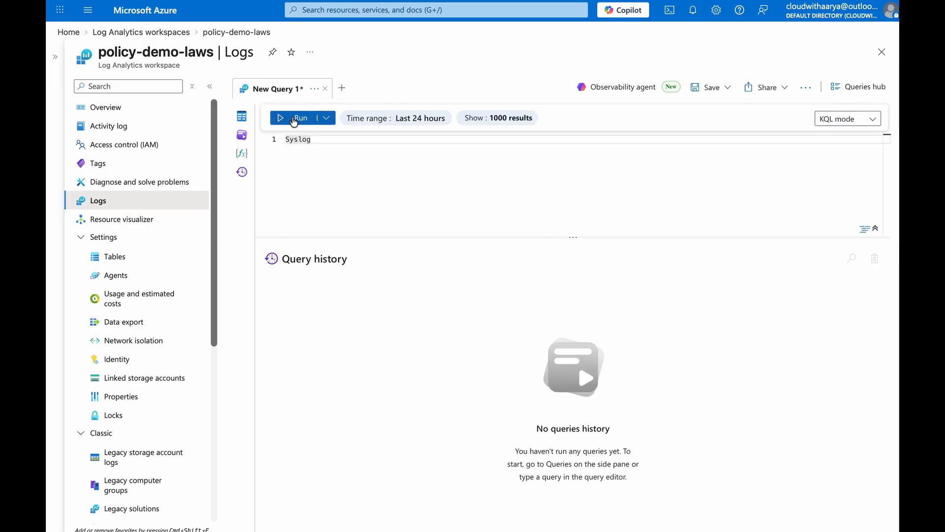
pyautogui.click(294, 119)
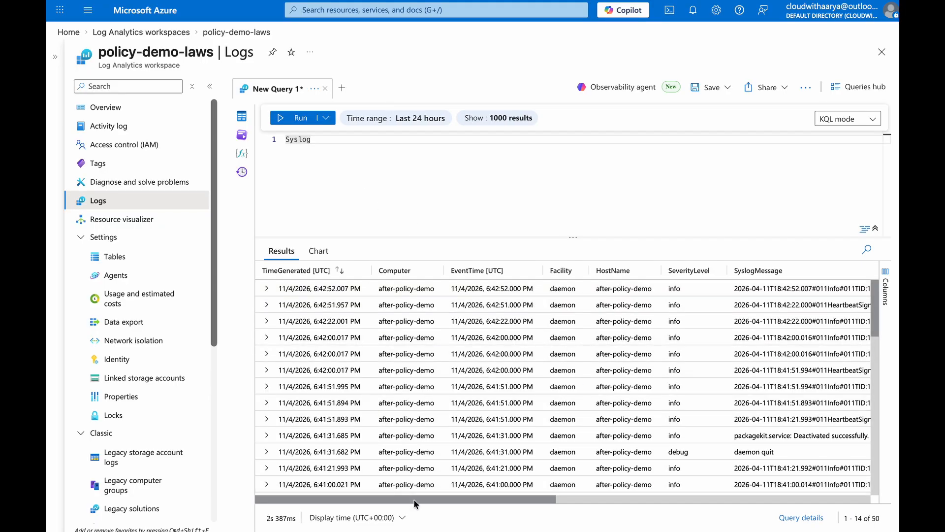
pyautogui.moveTo(406, 497)
pyautogui.mouseDown()
pyautogui.moveTo(460, 499)
pyautogui.moveTo(408, 498)
pyautogui.mouseUp()
pyautogui.click(435, 273)
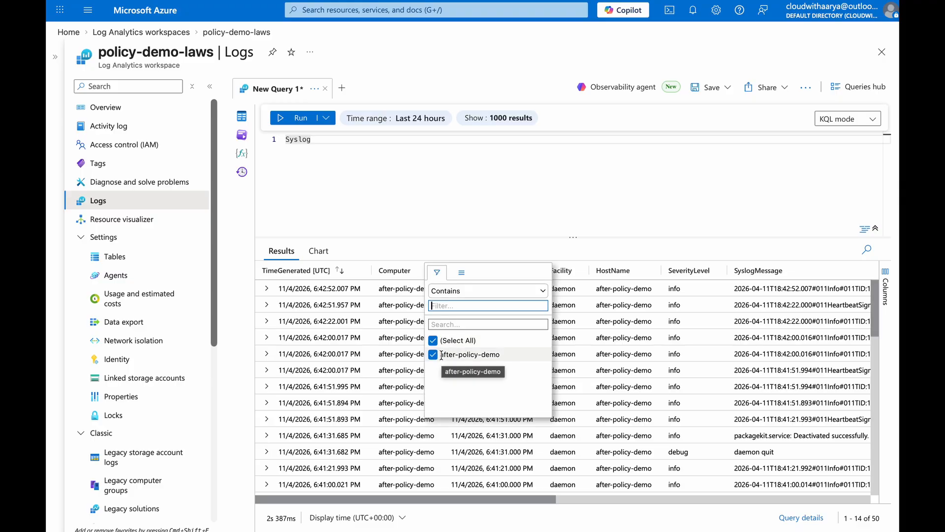
pyautogui.moveTo(440, 354); pyautogui.dragTo(500, 354)
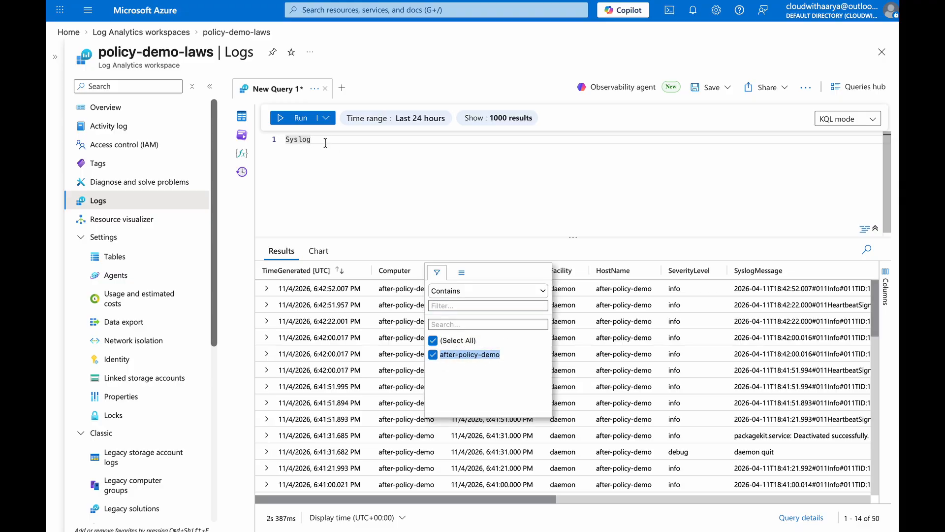
# Replace the query with Event, run it, and check which computers sent Windows events using the Computer column's filter
pyautogui.click(331, 137)
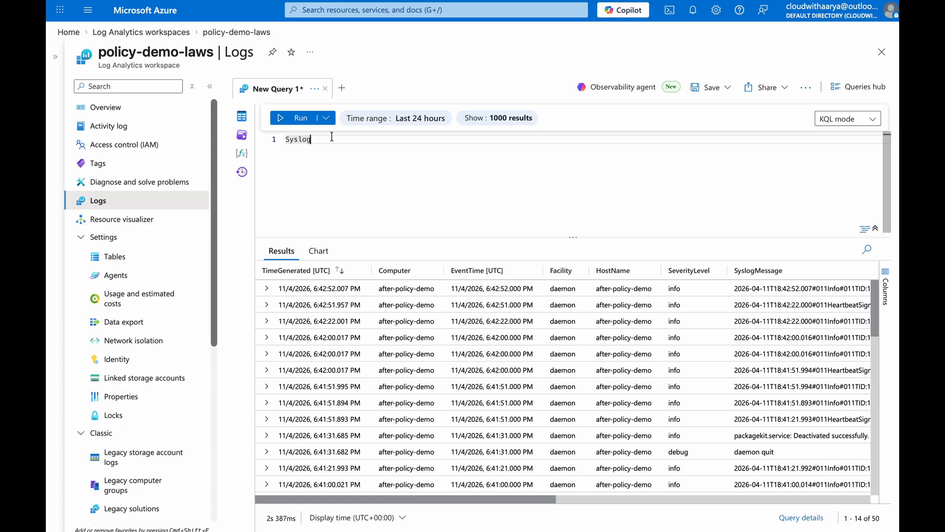
pyautogui.moveTo(328, 139); pyautogui.dragTo(276, 142)
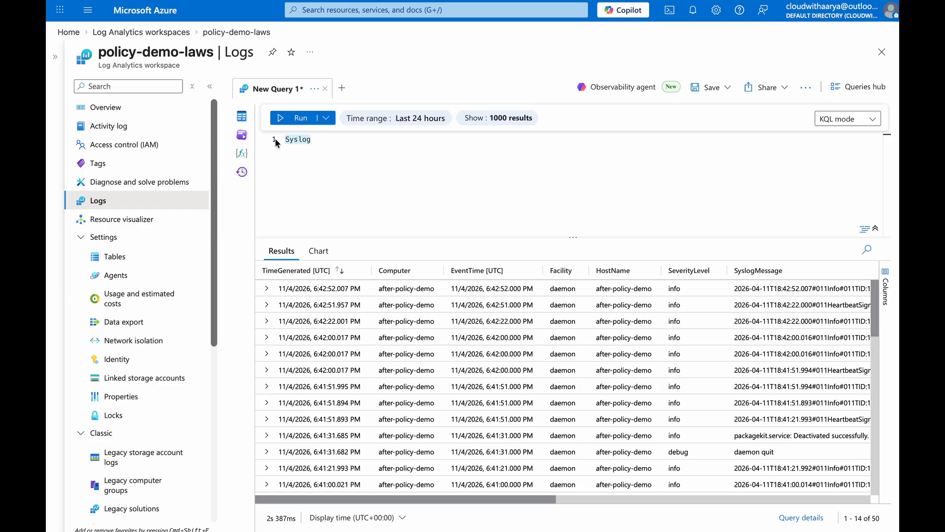
pyautogui.press('BackSpace')
pyautogui.write('Event')
pyautogui.press('Escape')
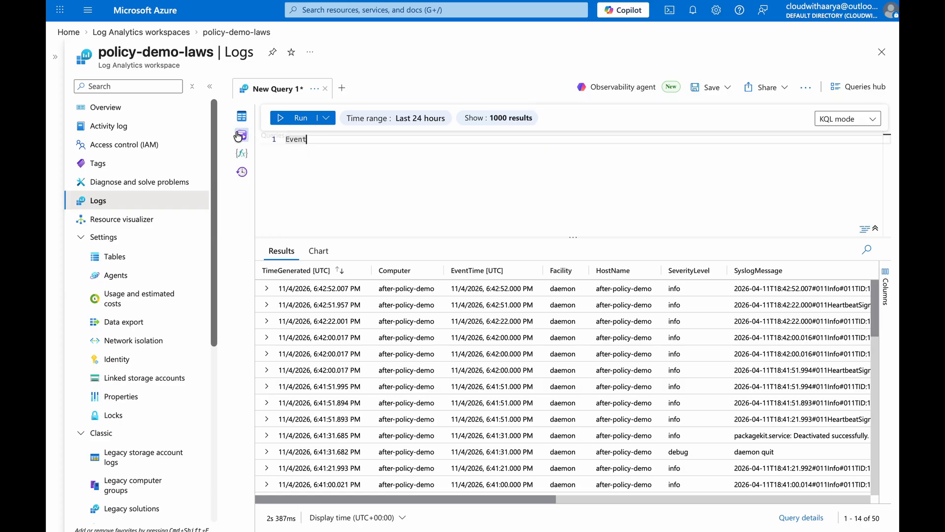
pyautogui.click(286, 117)
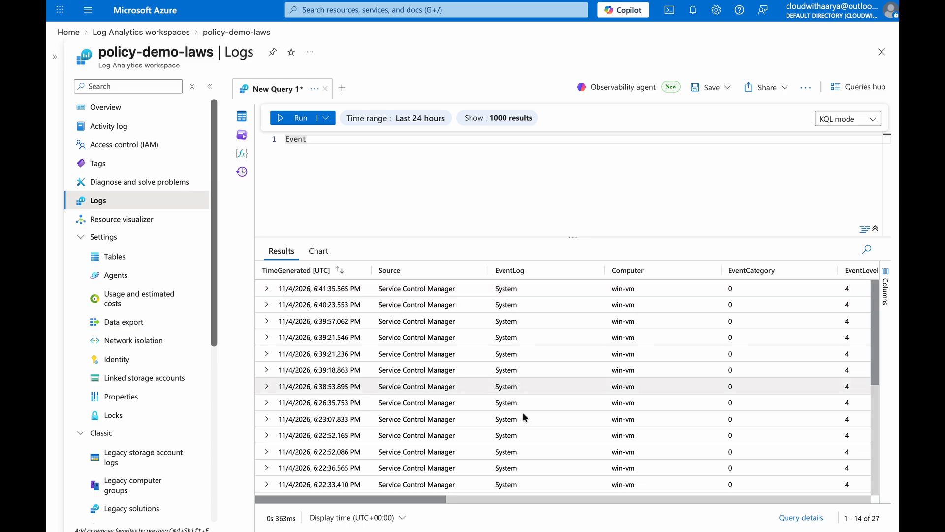
pyautogui.moveTo(392, 497); pyautogui.dragTo(506, 497)
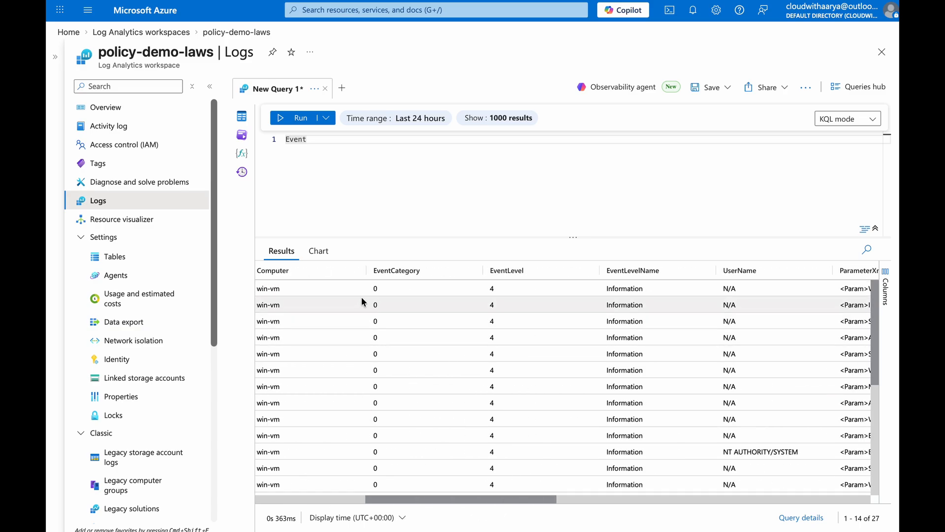
pyautogui.hscroll(-3, 434, 430)
pyautogui.click(495, 271)
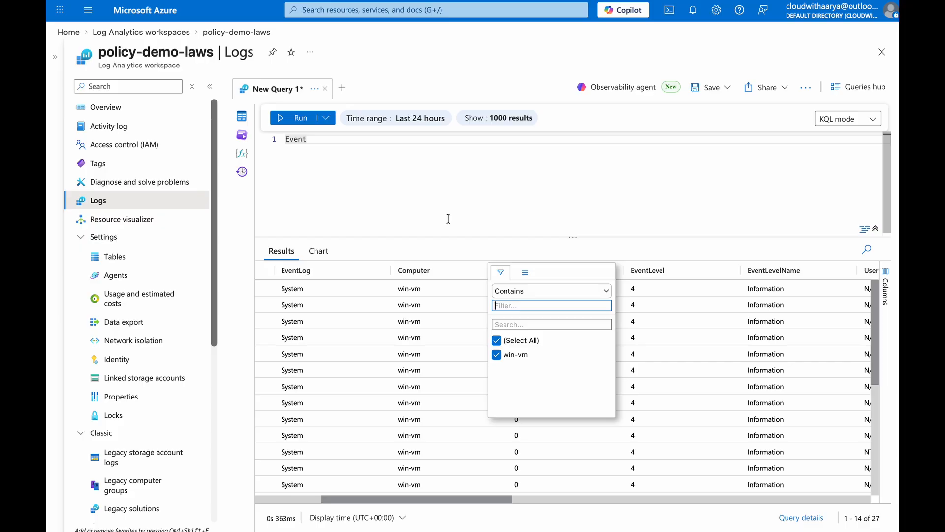
pyautogui.click(385, 52)
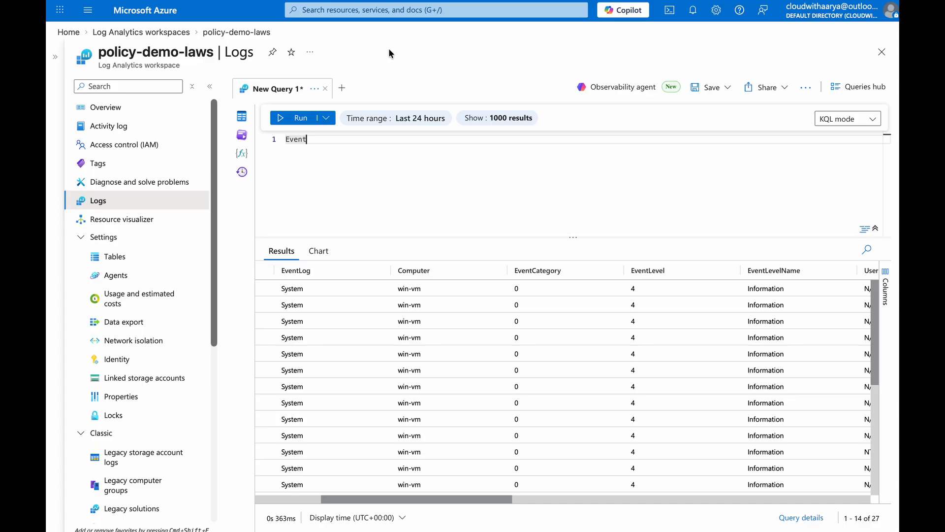
# Leave the workspace logs, discarding the unsaved query, and review the full names of the policies to remediate in Azure Policy
pyautogui.click(156, 11)
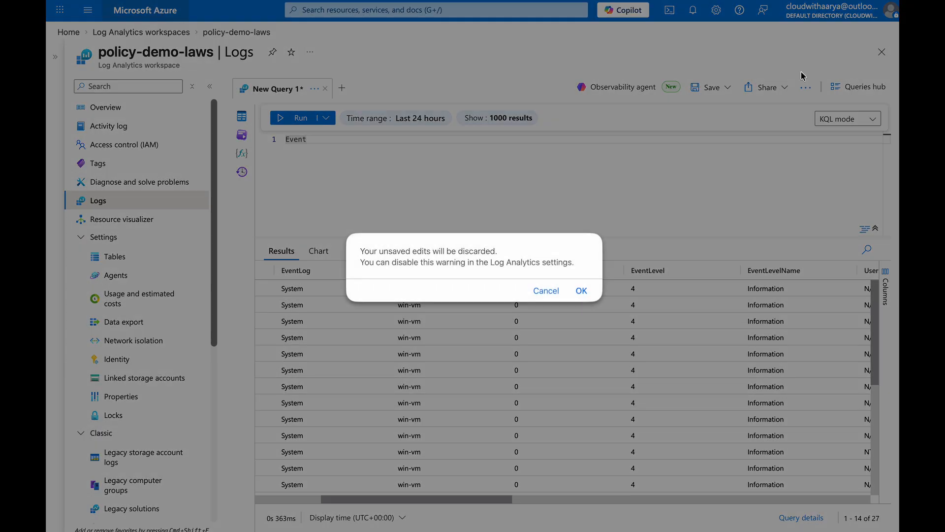
pyautogui.click(581, 292)
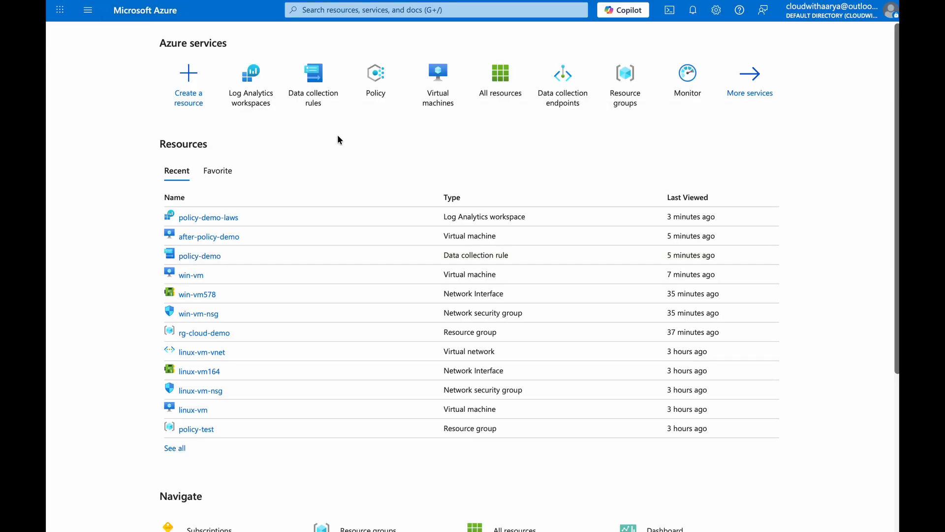
pyautogui.click(377, 86)
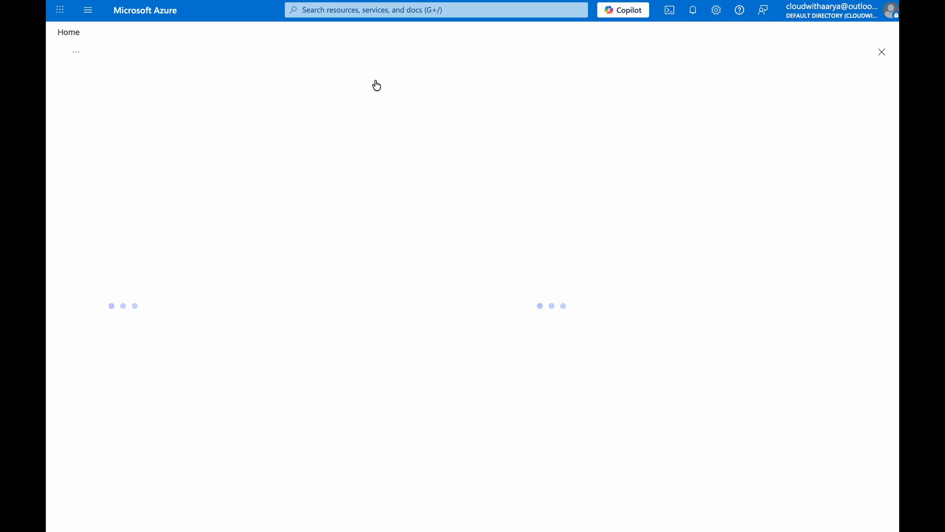
pyautogui.click(119, 146)
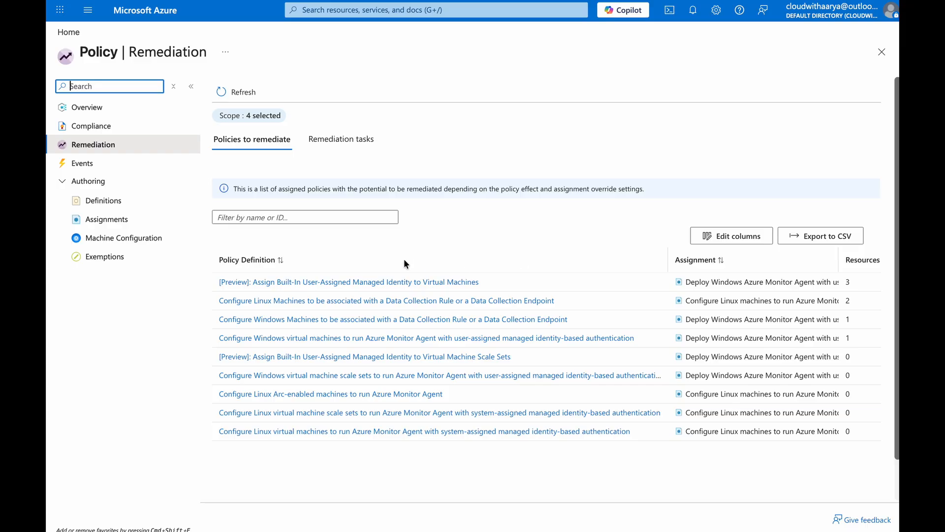
pyautogui.click(186, 89)
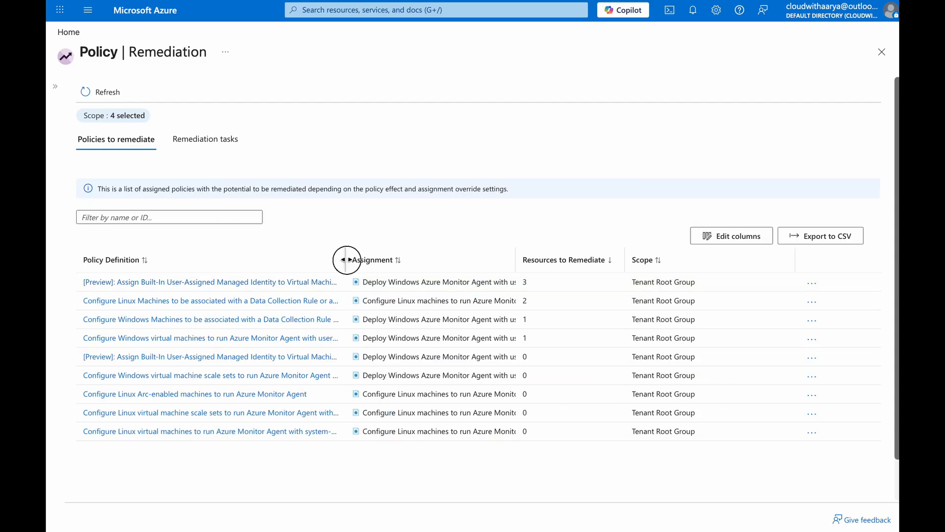
pyautogui.moveTo(345, 259); pyautogui.dragTo(448, 260)
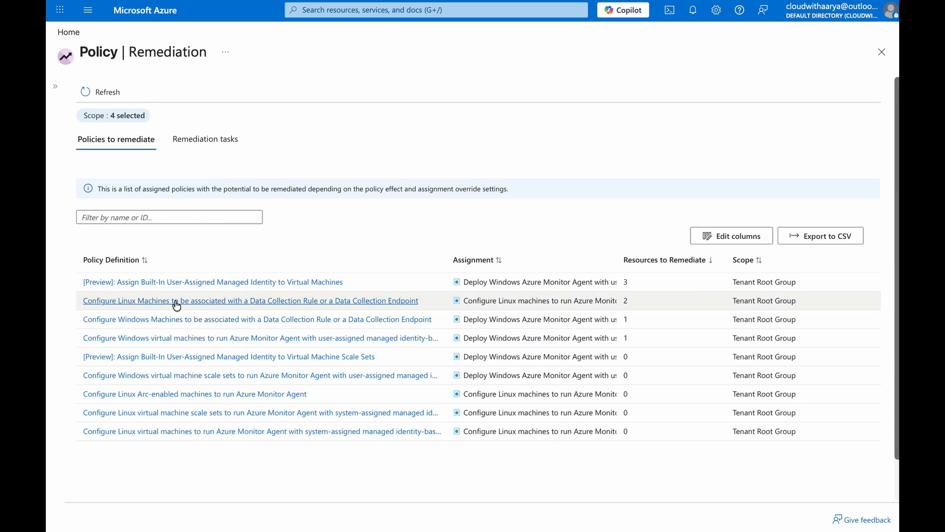
# Create a remediation task for "Configure Linux Machines to be associated with a Data Collection Rule or a Data Collection Endpoint" with a resource count of 4
pyautogui.click(386, 300)
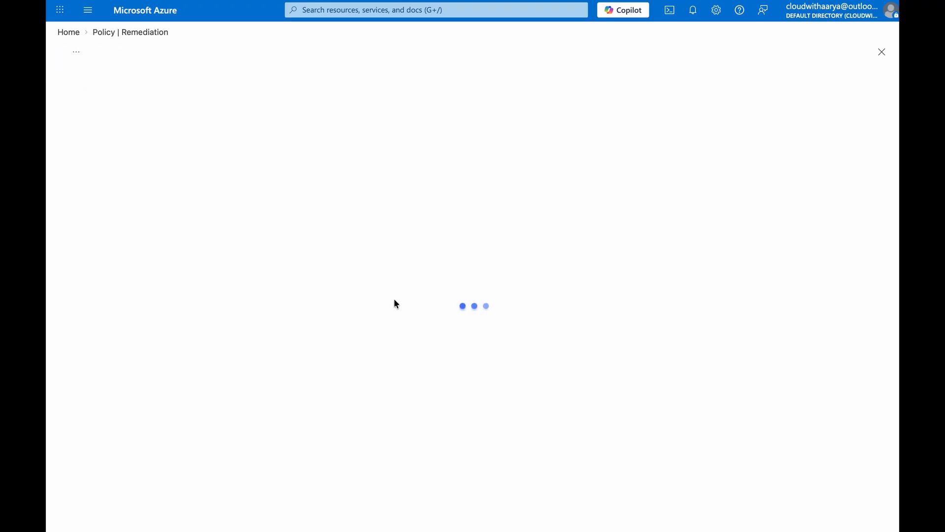
pyautogui.scroll(-2, 126, 365)
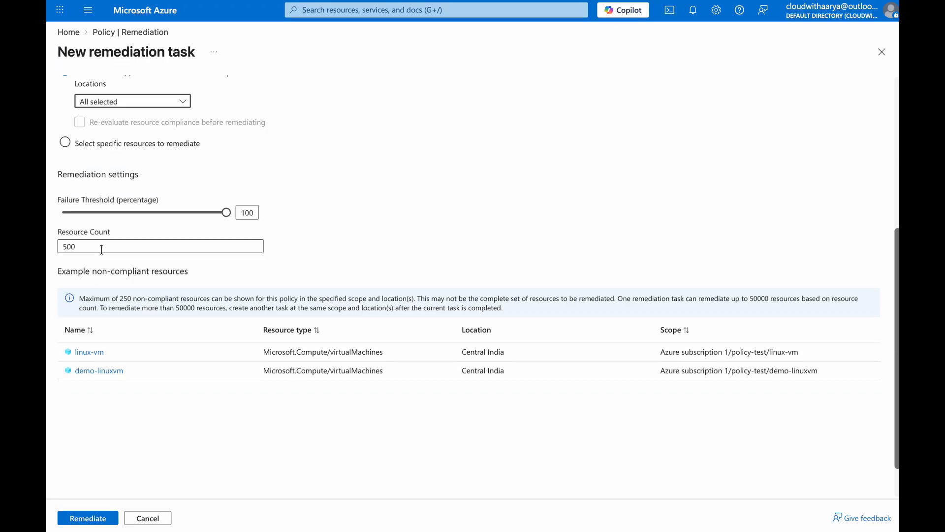
pyautogui.moveTo(111, 249); pyautogui.dragTo(47, 250)
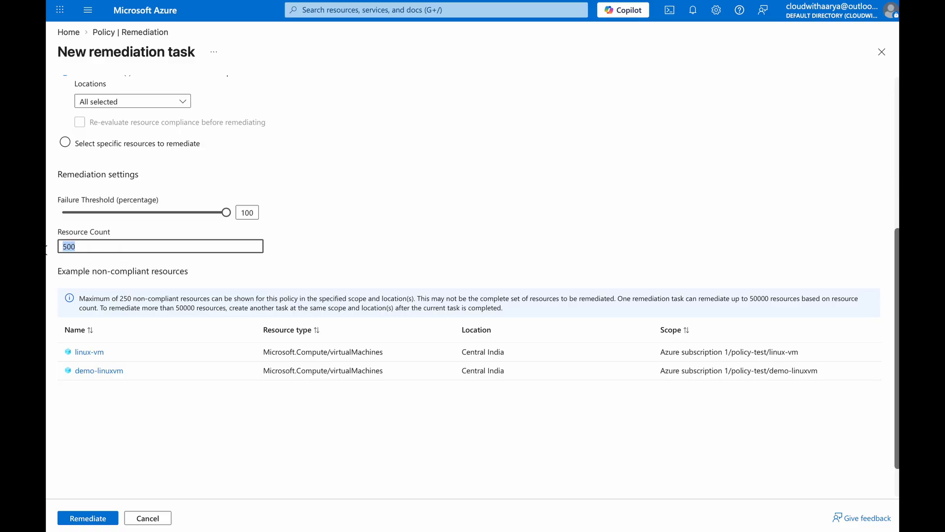
pyautogui.write('4')
pyautogui.scroll(-1, 102, 354)
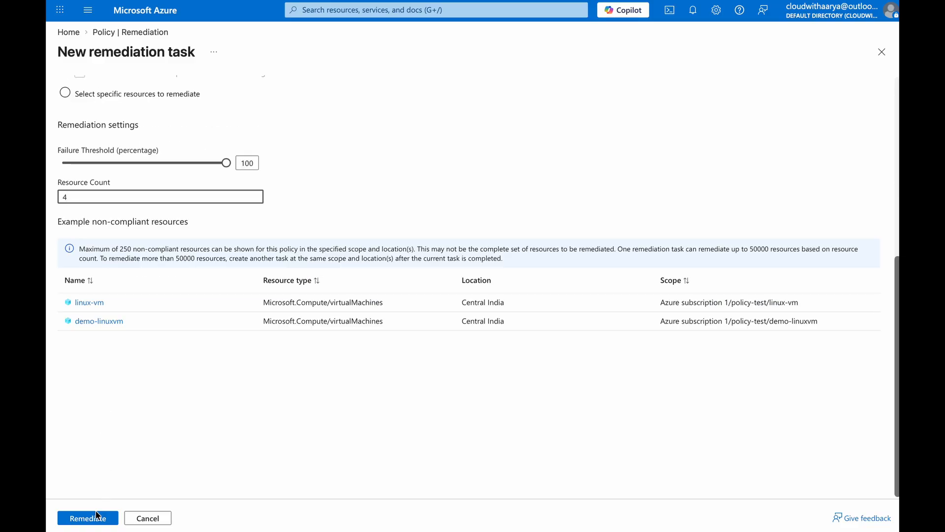
pyautogui.click(96, 516)
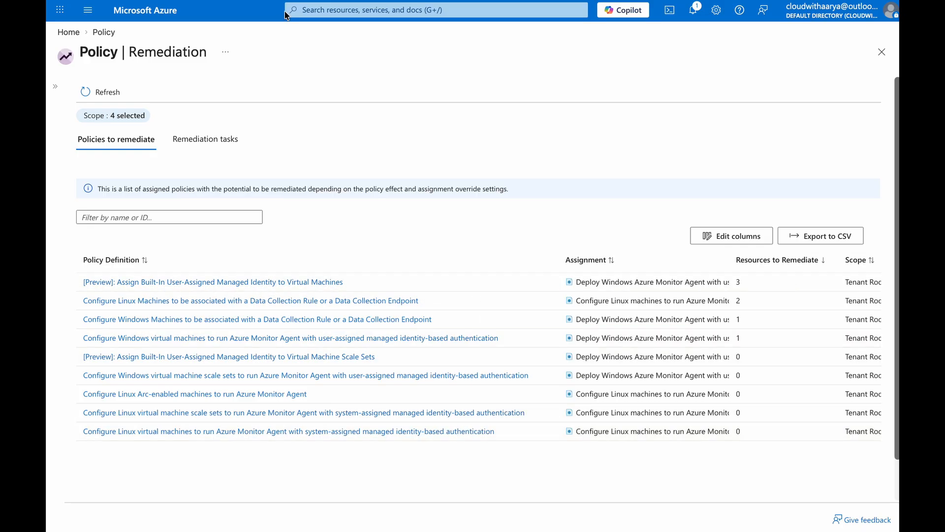
# Enable and save the system-assigned managed identity on the demo-linuxvm virtual machine
pyautogui.click(145, 11)
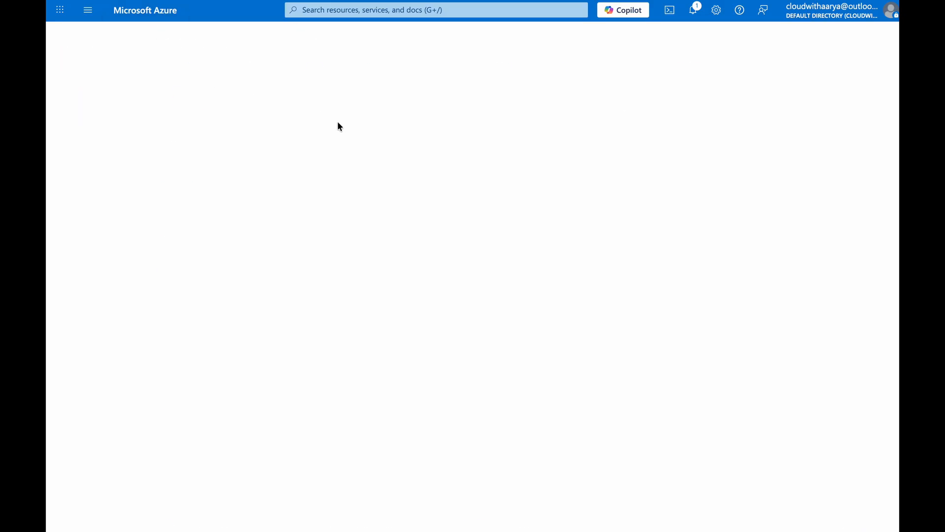
pyautogui.click(437, 78)
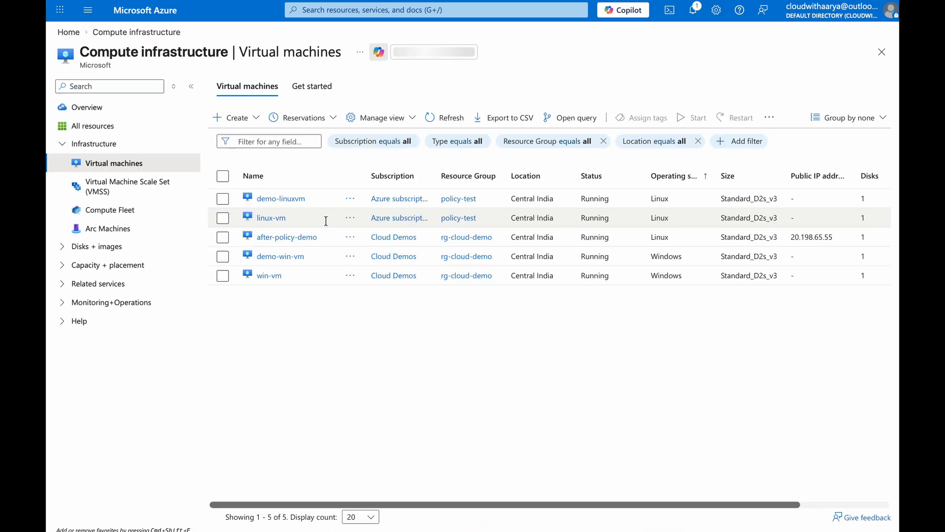
pyautogui.click(282, 199)
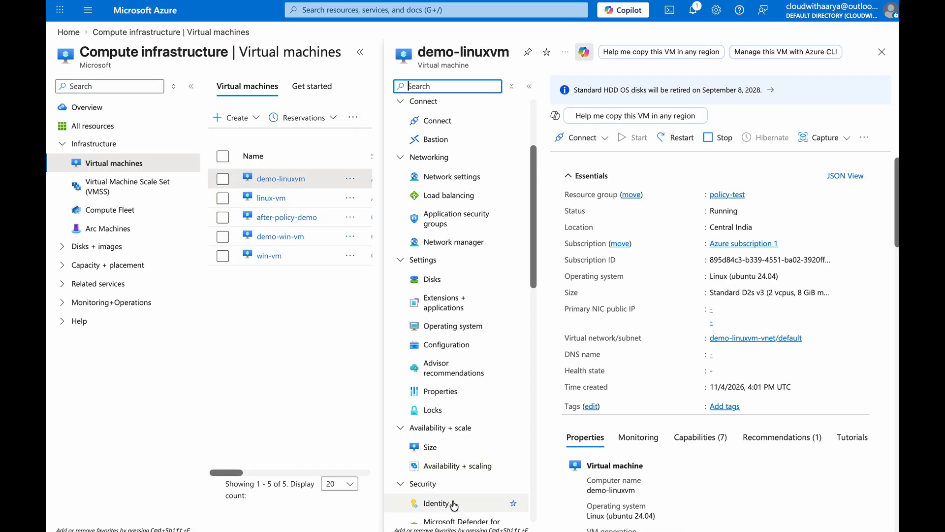
pyautogui.click(436, 502)
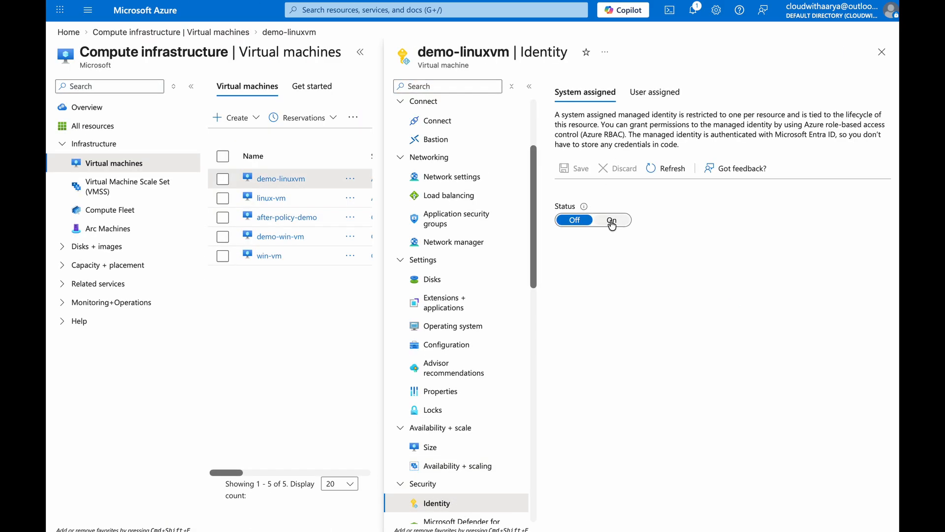
pyautogui.click(611, 220)
pyautogui.click(581, 169)
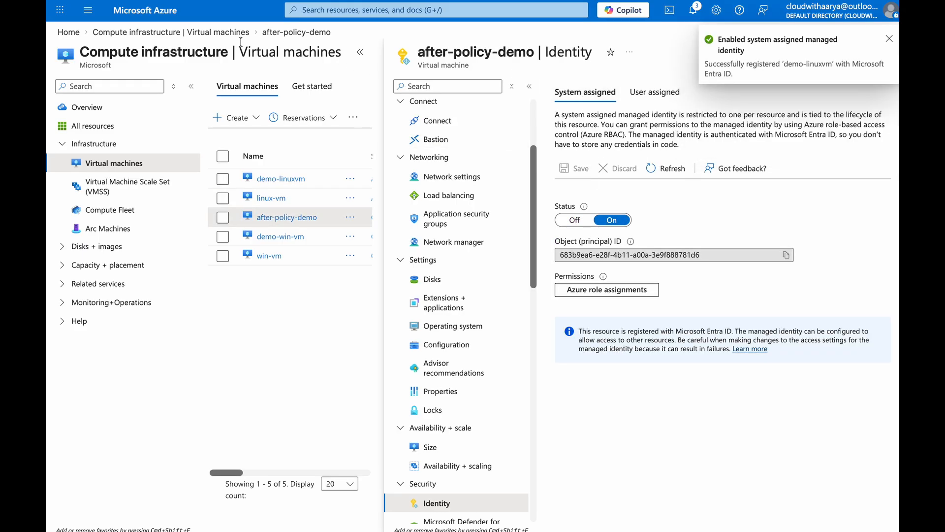
# Reopen the policy remediation list and widen the policy definition column to read the full policy names
pyautogui.click(170, 11)
pyautogui.click(308, 84)
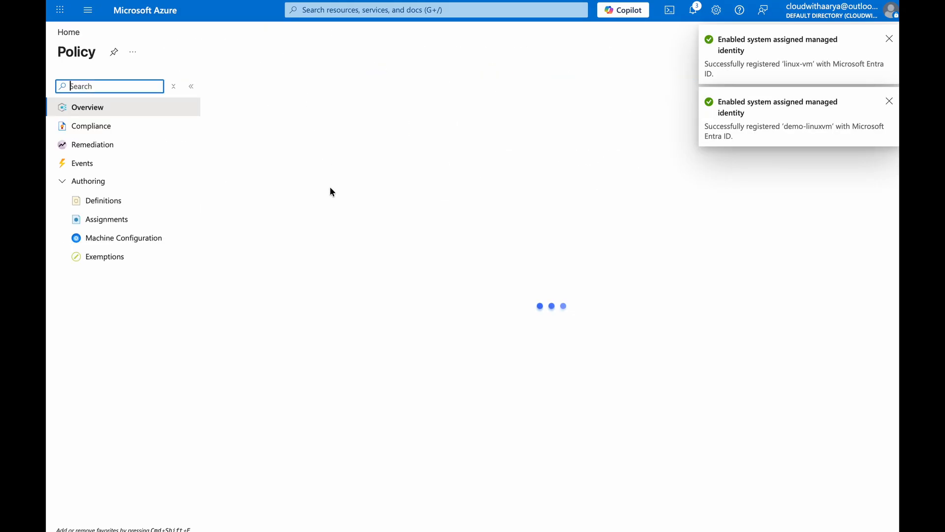
pyautogui.click(82, 152)
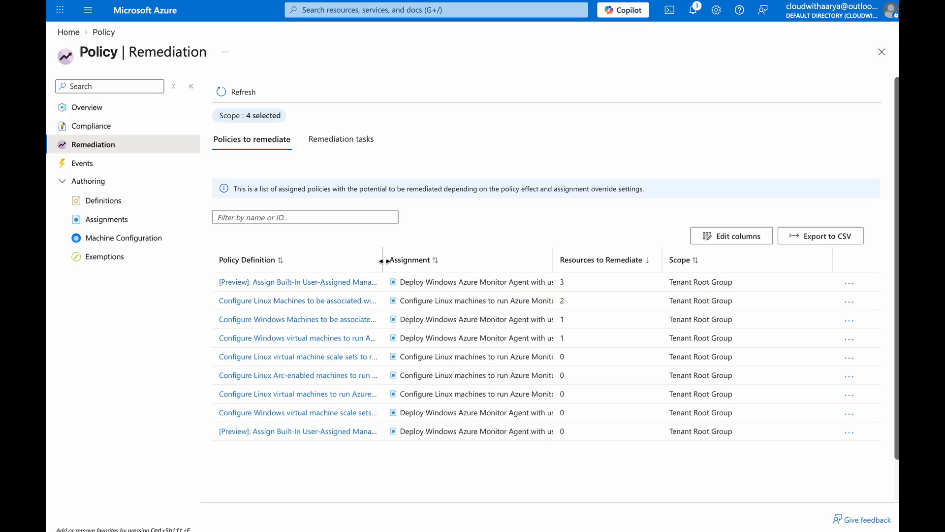
pyautogui.moveTo(382, 260); pyautogui.dragTo(686, 252)
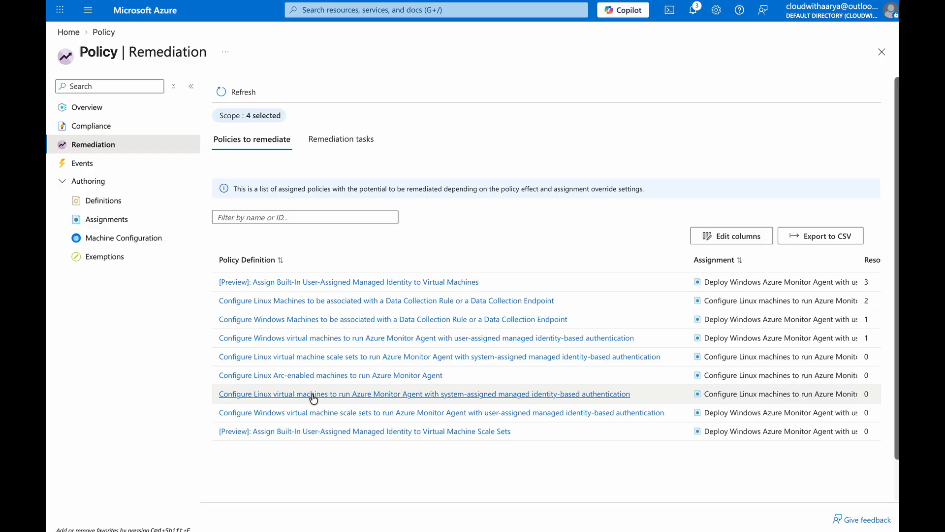
# Filter the policies by "linux" and create a remediation task for "Configure Linux virtual machines to run Azure Monitor Agent with system-assigned managed identity-based authentication"
pyautogui.click(219, 217)
pyautogui.write('linux')
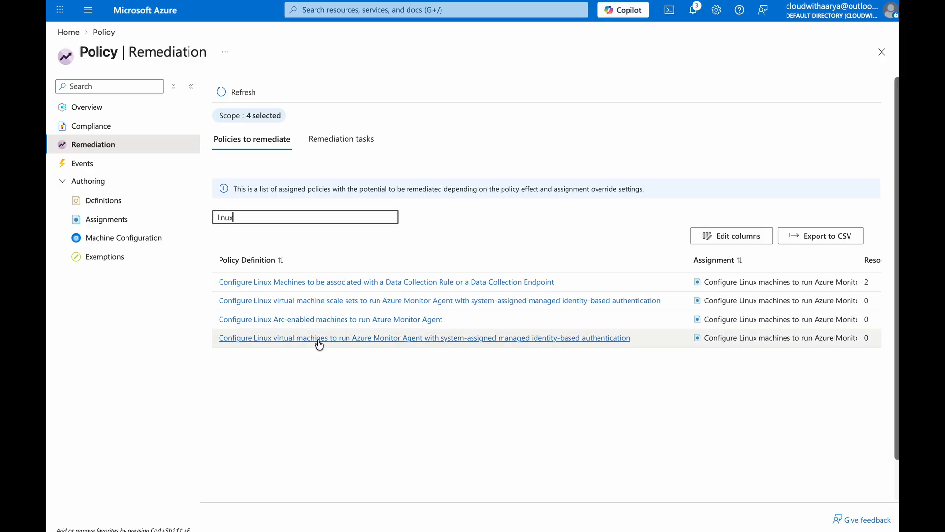
pyautogui.click(297, 338)
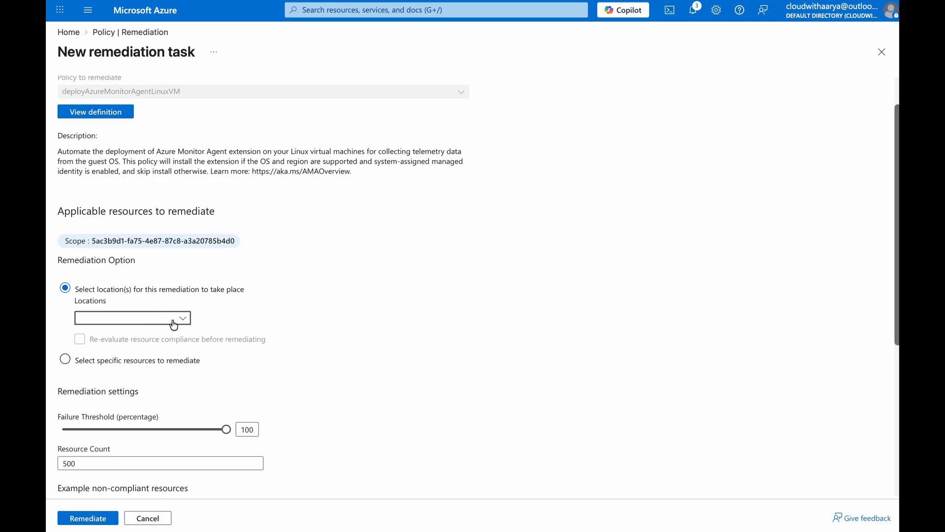
pyautogui.scroll(-5, 249, 270)
pyautogui.click(87, 517)
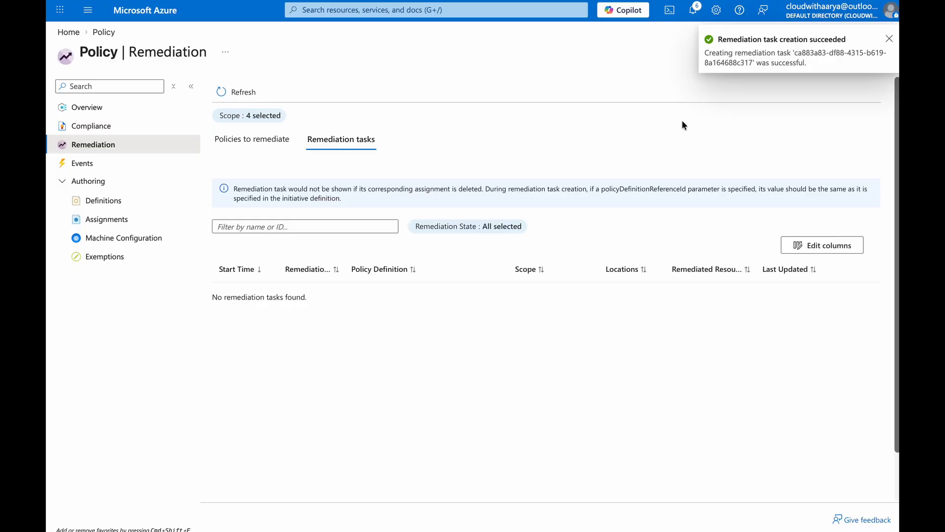
# Return to the policies to remediate, widen the policy definition column, and create another remediation task with a resource count of 500
pyautogui.click(252, 139)
pyautogui.moveTo(376, 259); pyautogui.dragTo(566, 254)
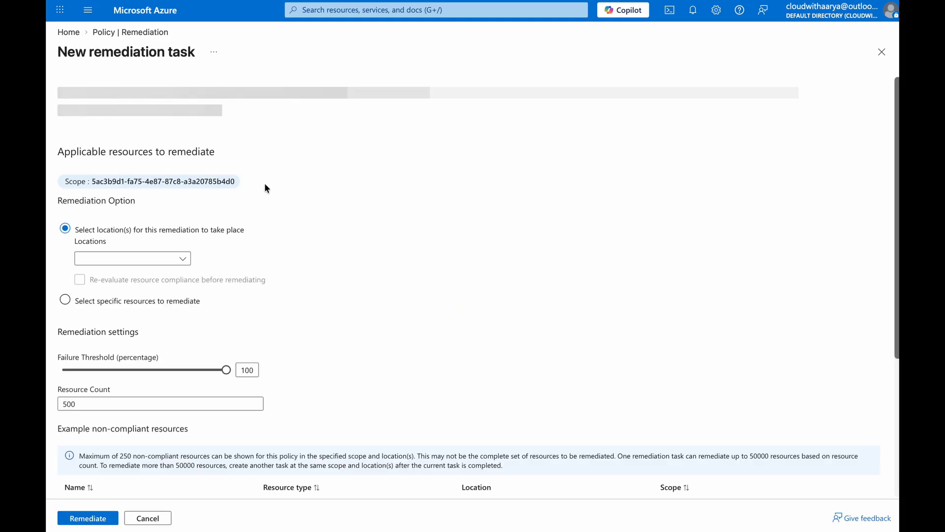
pyautogui.scroll(-5, 322, 311)
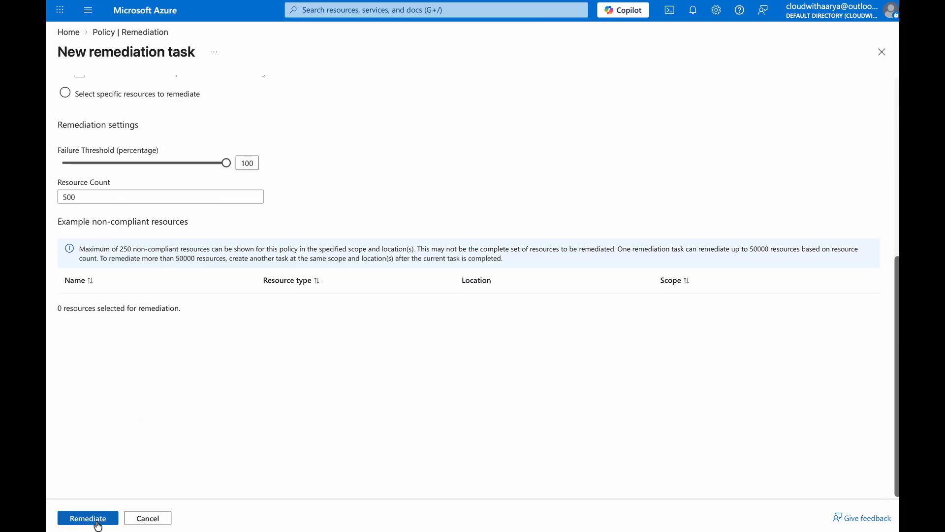
pyautogui.click(97, 522)
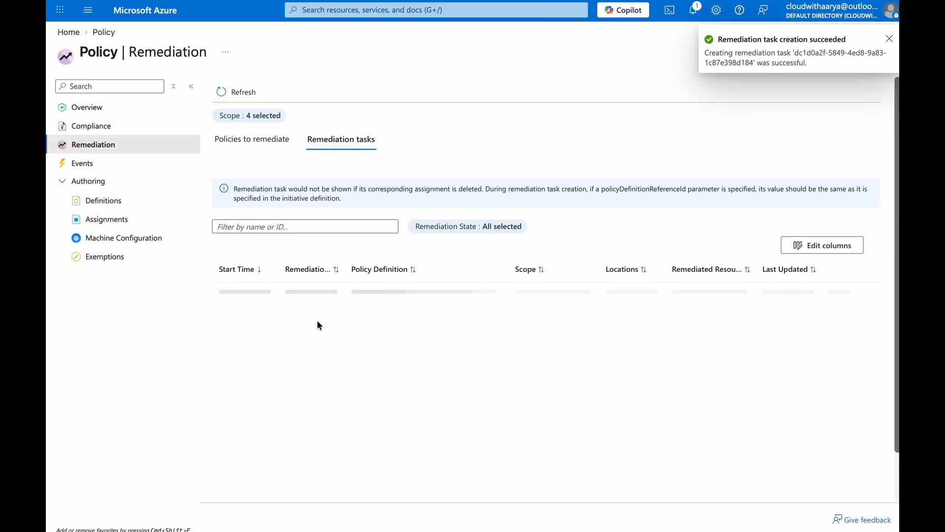
# Create a remediation task for "Configure Windows Machines to be associated with a Data Collection Rule or a Data Collection Endpoint"
pyautogui.click(264, 144)
pyautogui.moveTo(378, 262); pyautogui.dragTo(517, 249)
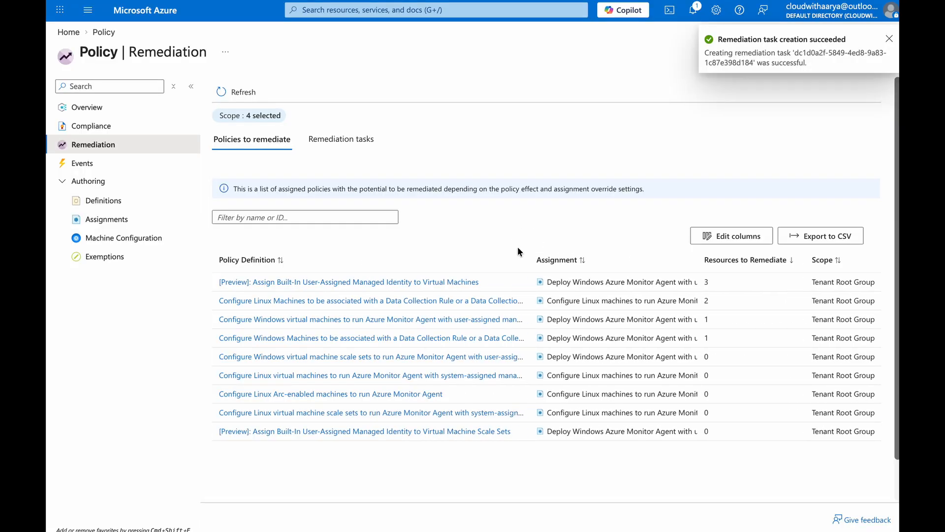
pyautogui.click(312, 339)
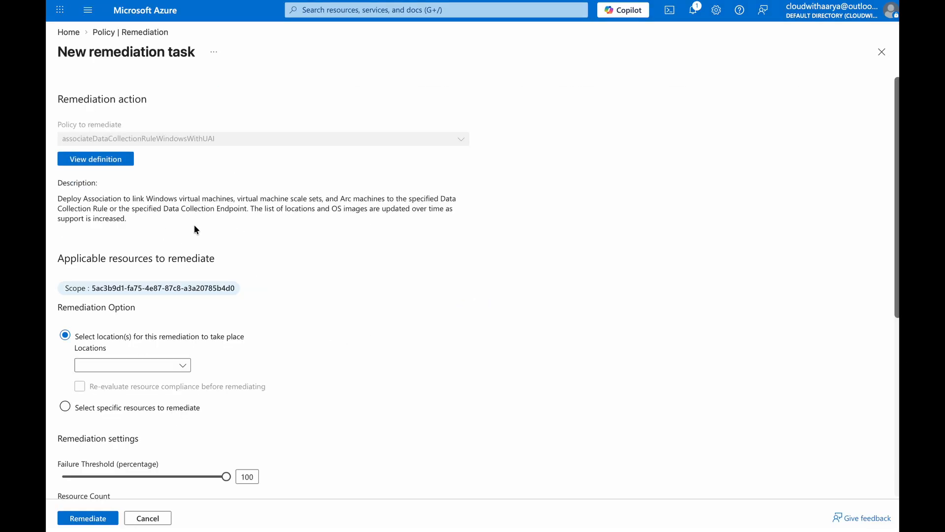
pyautogui.scroll(-5, 194, 224)
pyautogui.click(84, 517)
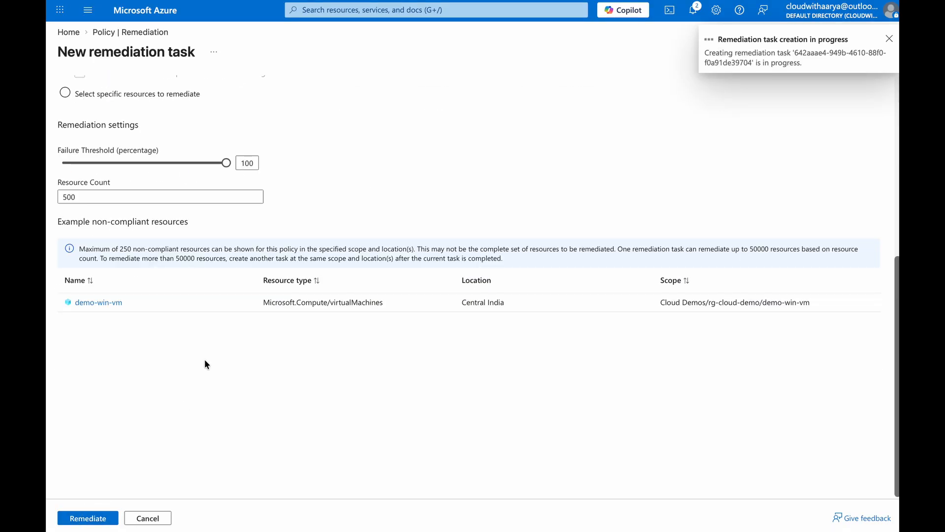
# Create a remediation task for "Configure Windows virtual machines to run Azure Monitor Agent with user-assigned managed identity-based authentication" and return to the policy list
pyautogui.click(156, 39)
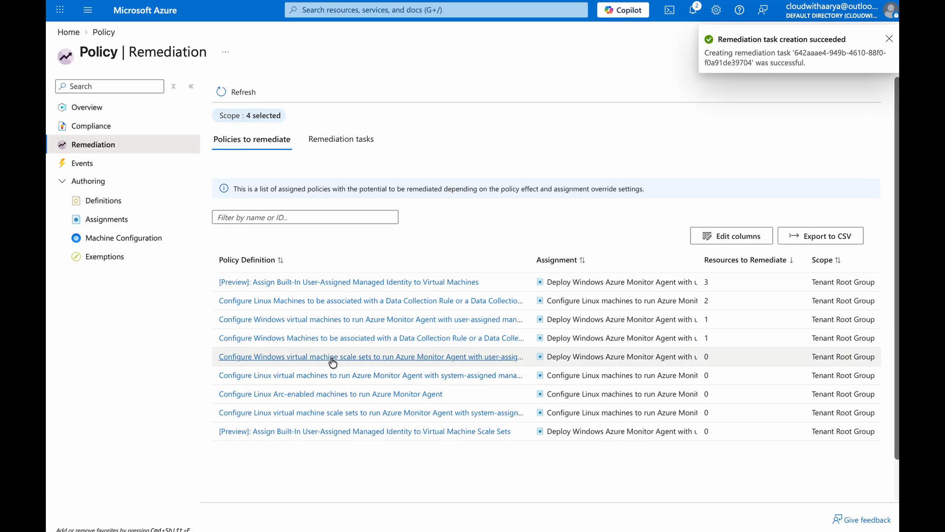
pyautogui.moveTo(529, 260); pyautogui.dragTo(637, 260)
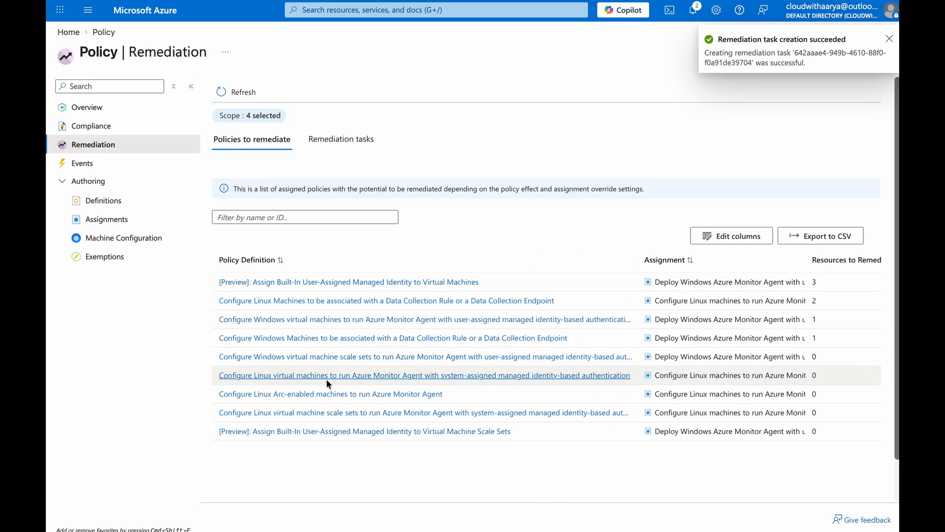
pyautogui.click(315, 320)
pyautogui.scroll(-5, 350, 272)
pyautogui.click(89, 516)
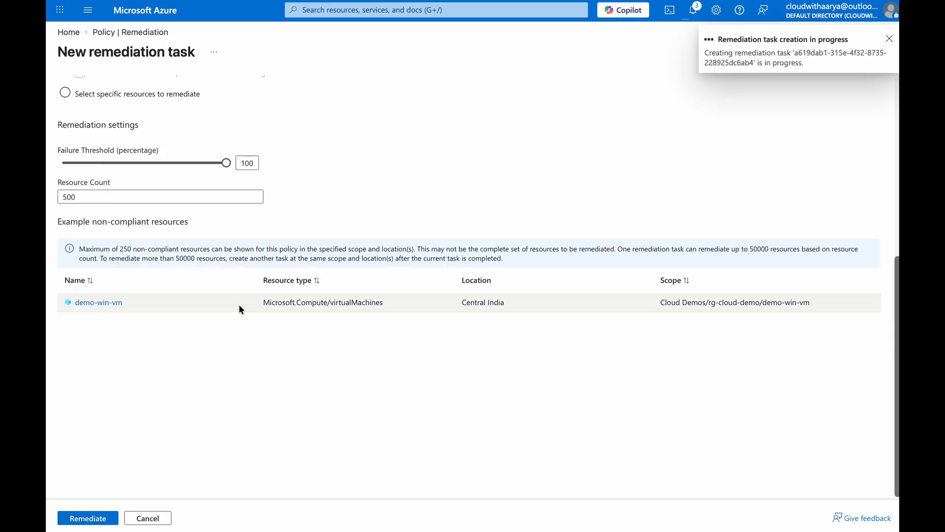
pyautogui.click(150, 34)
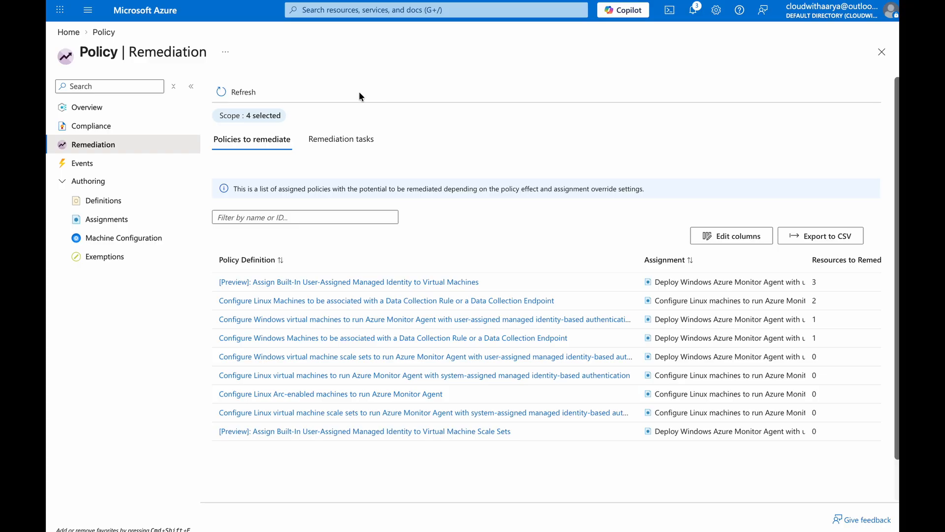
# Review the policy compliance overview and the resource compliance of the Windows Azure Monitor Agent initiative, with the side navigation collapsed
pyautogui.click(99, 126)
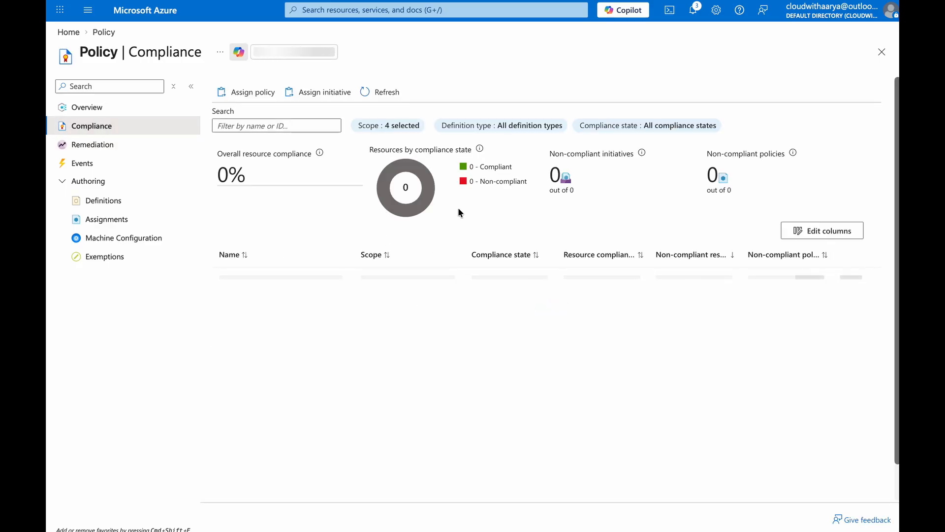
pyautogui.moveTo(469, 166); pyautogui.dragTo(513, 168)
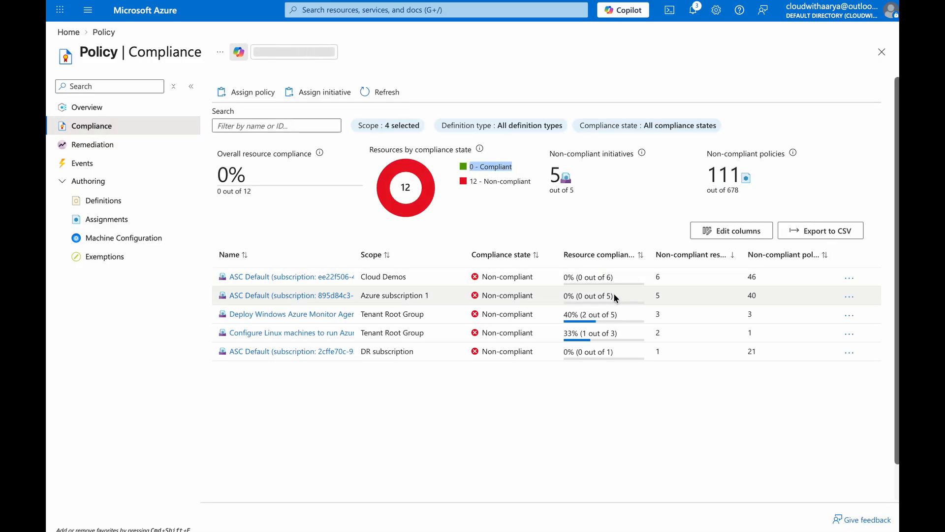
pyautogui.click(191, 86)
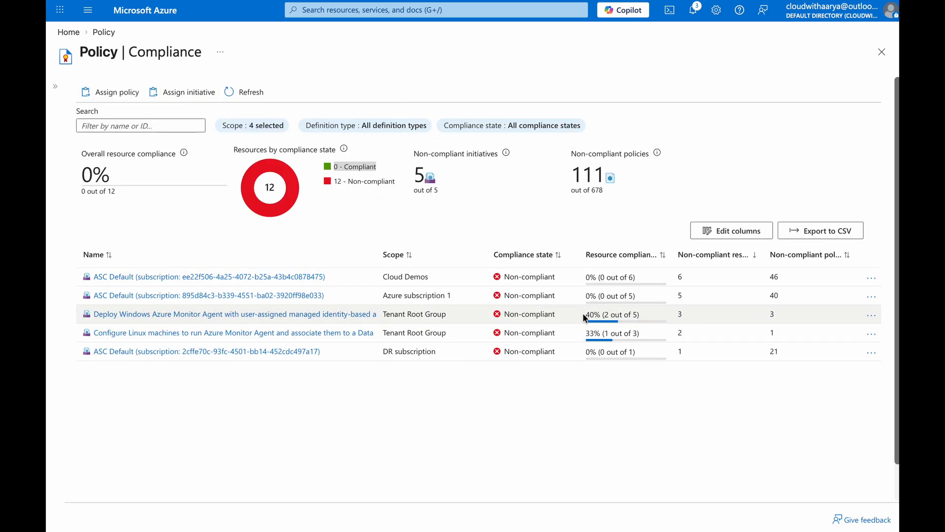
pyautogui.moveTo(584, 315); pyautogui.dragTo(649, 316)
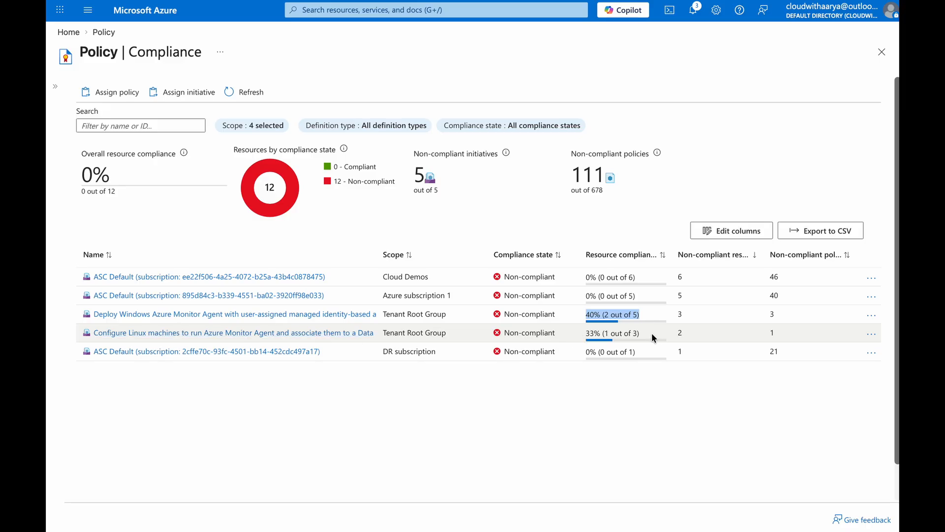
# Refresh the compliance data, check the Linux Azure Monitor Agent initiative's compliance, and widen the name column to read full initiative names
pyautogui.click(243, 95)
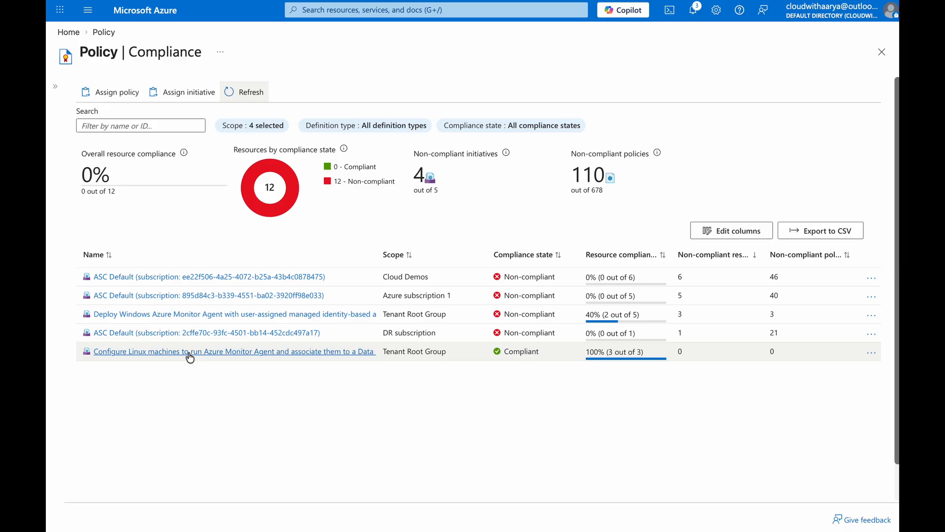
pyautogui.moveTo(613, 352); pyautogui.dragTo(644, 352)
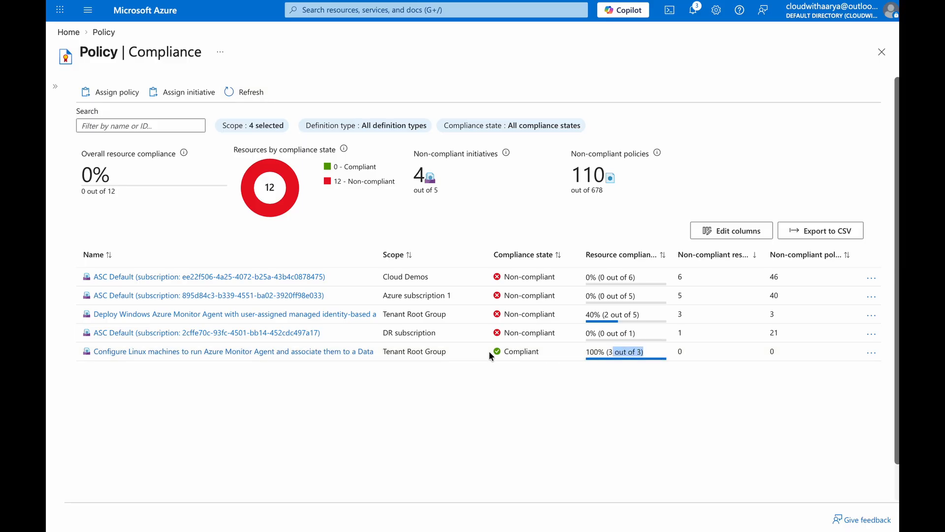
pyautogui.moveTo(493, 352); pyautogui.dragTo(545, 352)
pyautogui.doubleClick(376, 252)
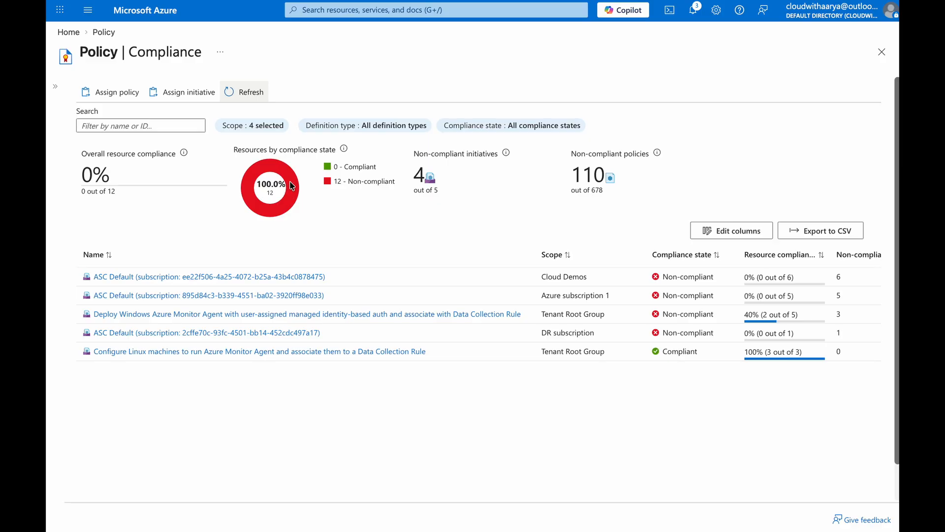
# Open the policy-demo data collection rule and review the resources associated with it
pyautogui.click(147, 12)
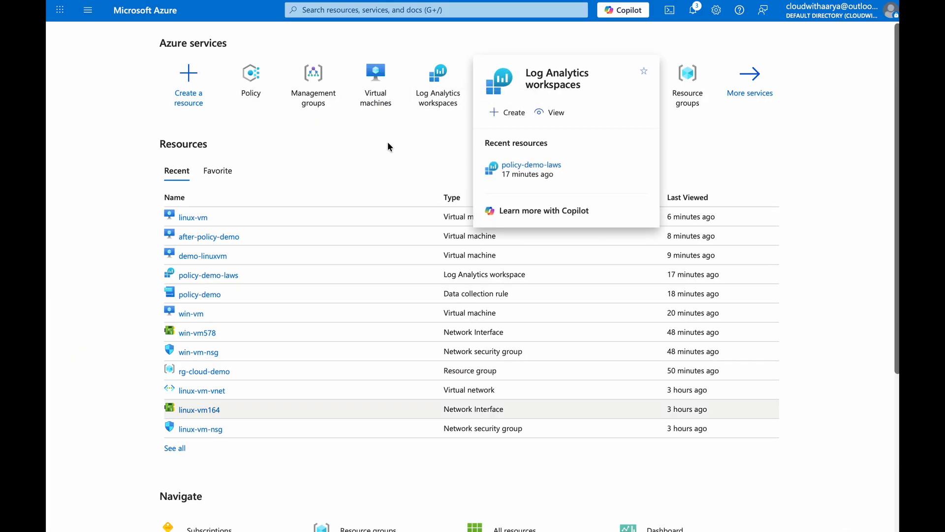
pyautogui.click(500, 62)
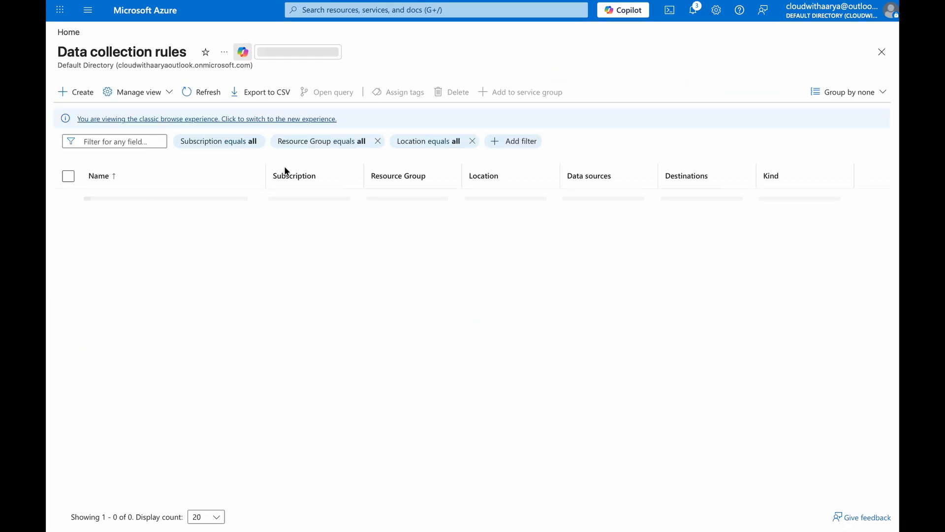
pyautogui.click(113, 197)
pyautogui.click(133, 278)
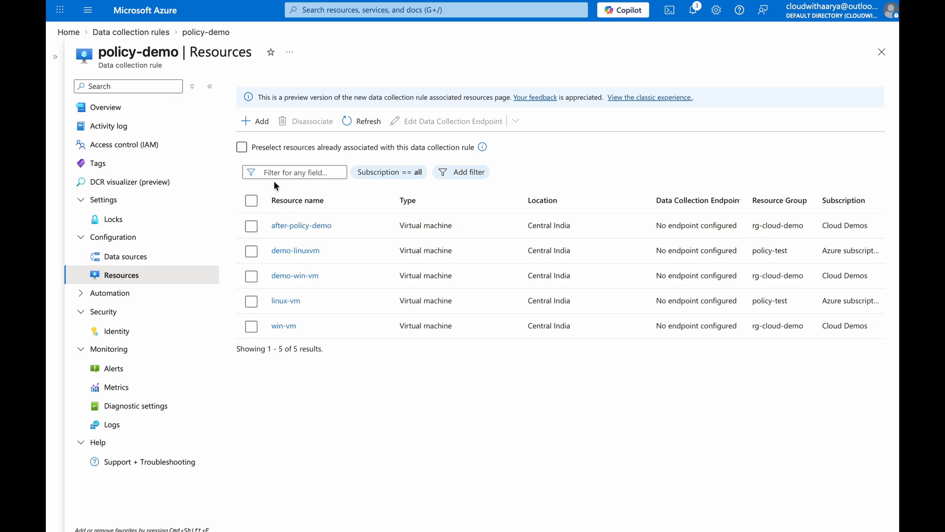
# Run the Event query in the policy-demo-laws workspace logs and list the computers present in the results
pyautogui.click(68, 32)
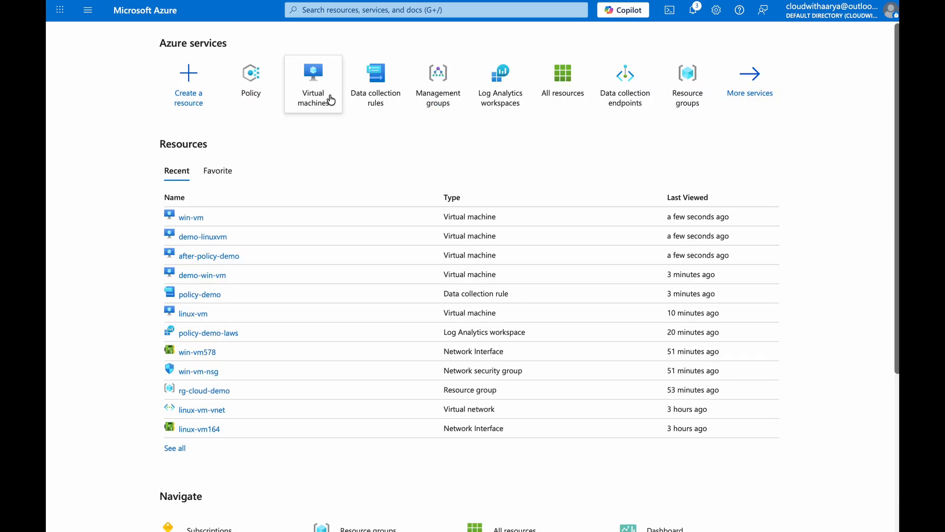
pyautogui.click(485, 97)
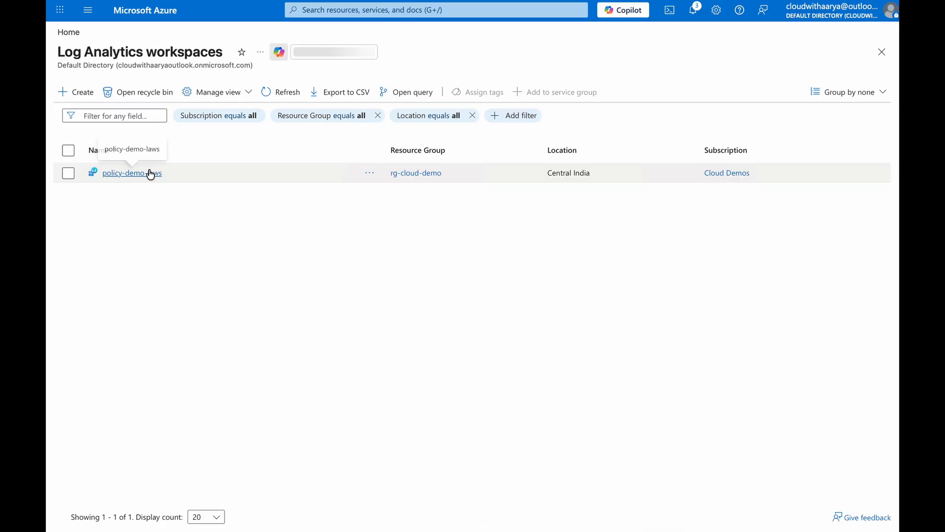
pyautogui.click(150, 175)
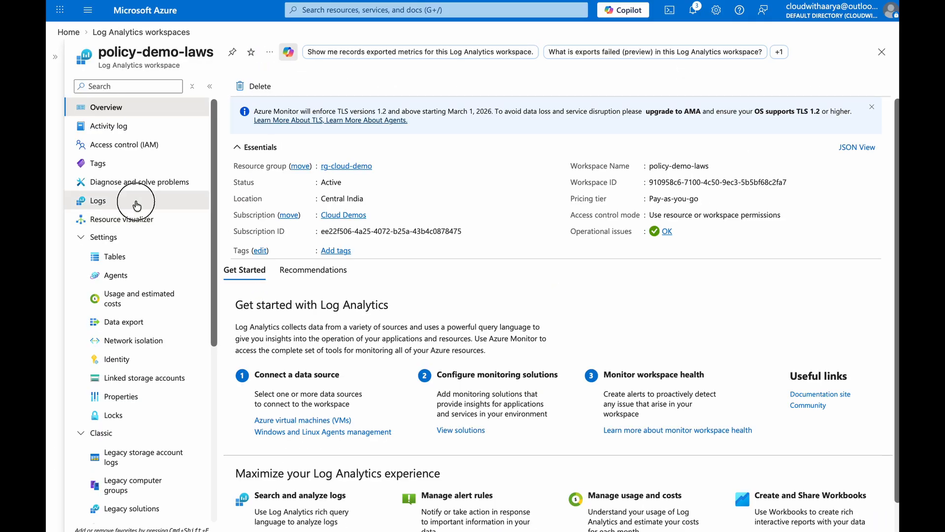
pyautogui.click(109, 200)
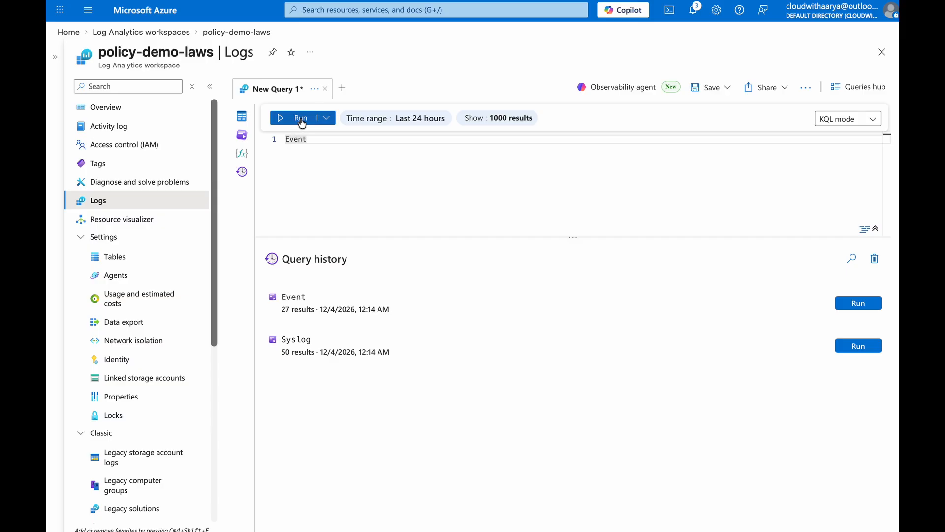
pyautogui.hotkey('shift', 'Return')
pyautogui.click(562, 276)
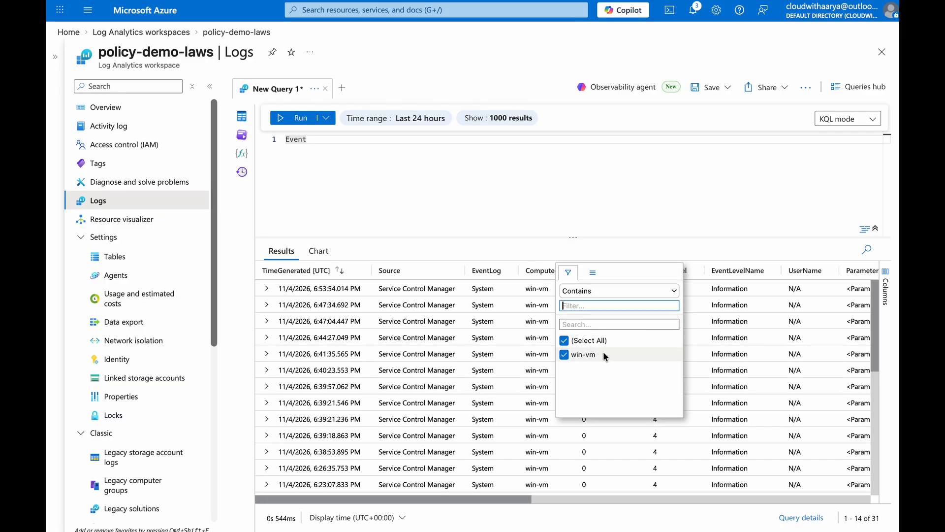
# Replace the log query with Syslog, run it, and check the computer values in its results
pyautogui.click(264, 143)
pyautogui.write('Syslog')
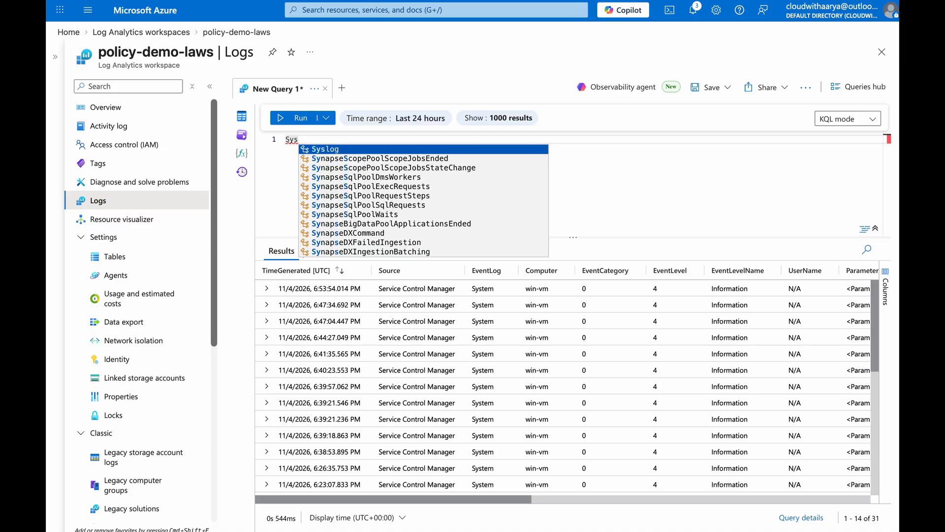
pyautogui.press('Return')
pyautogui.write('|')
pyautogui.press('BackSpace')
pyautogui.press('BackSpace')
pyautogui.hotkey('shift', 'Return')
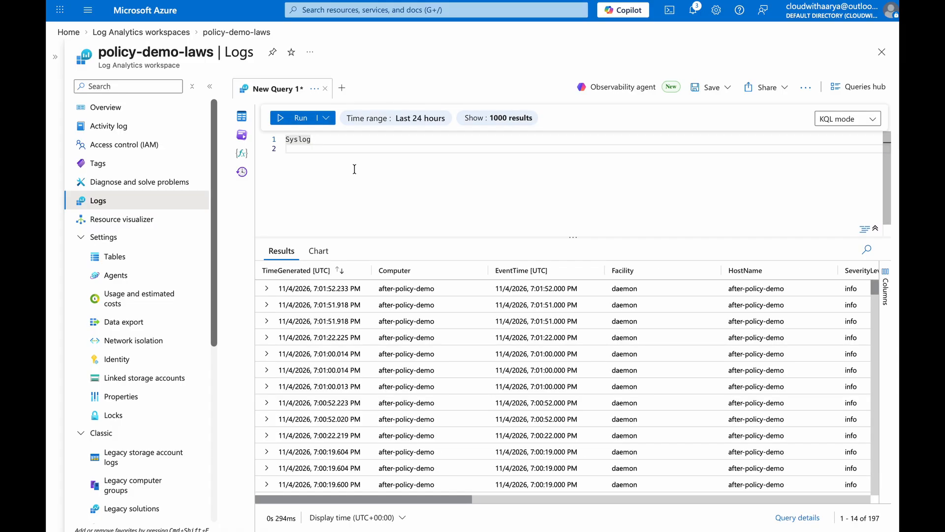
pyautogui.click(480, 274)
# Rerun the Syslog query and list the reporting computers again from the Computer column's filter
pyautogui.click(401, 186)
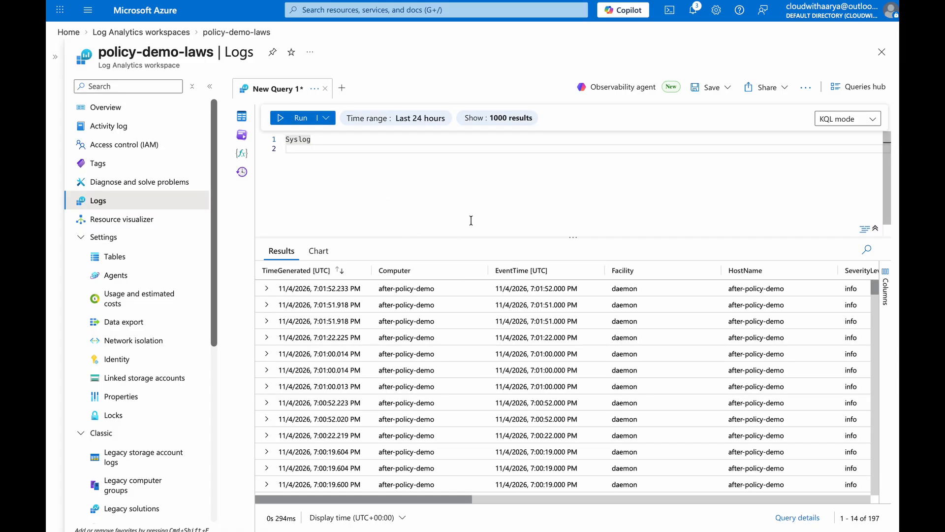
pyautogui.hotkey('shift', 'Return')
pyautogui.click(481, 272)
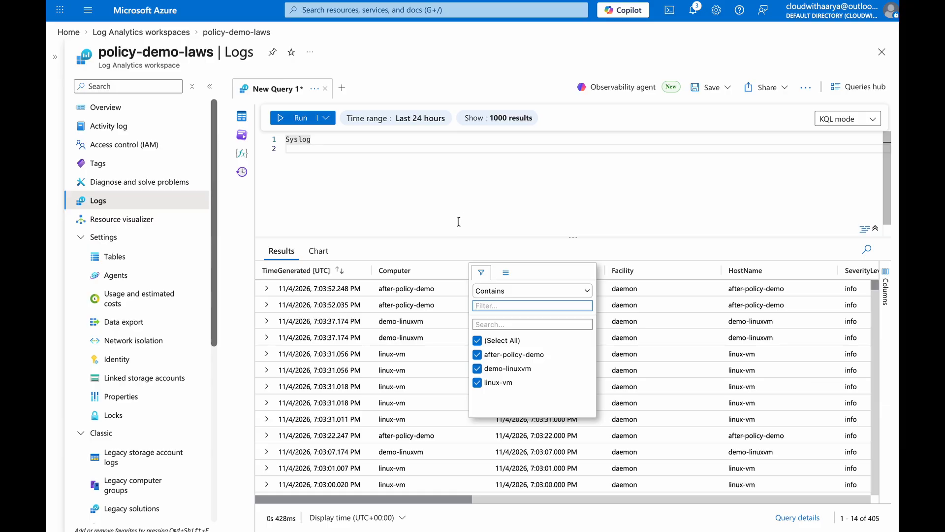